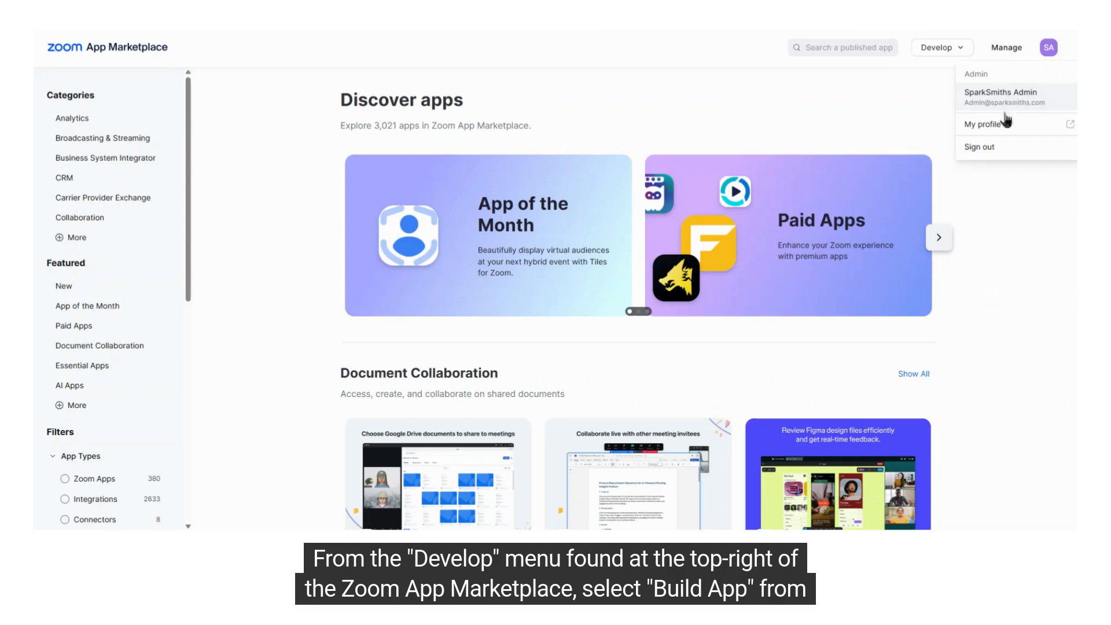
Start building a new app and create it as a General App
mouse_move(953, 54)
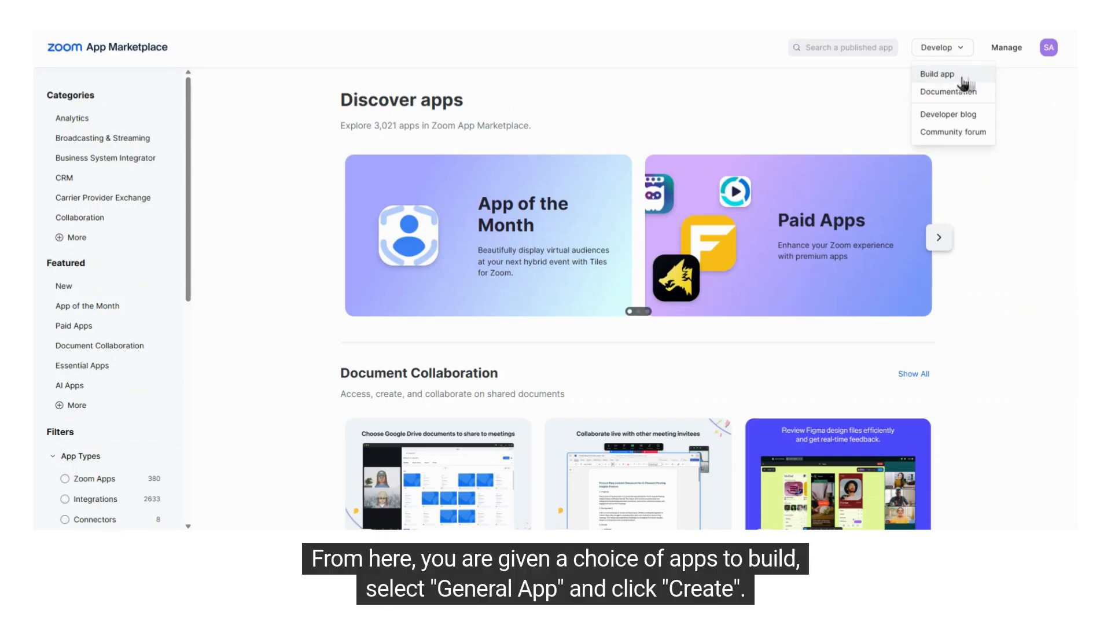
click(945, 77)
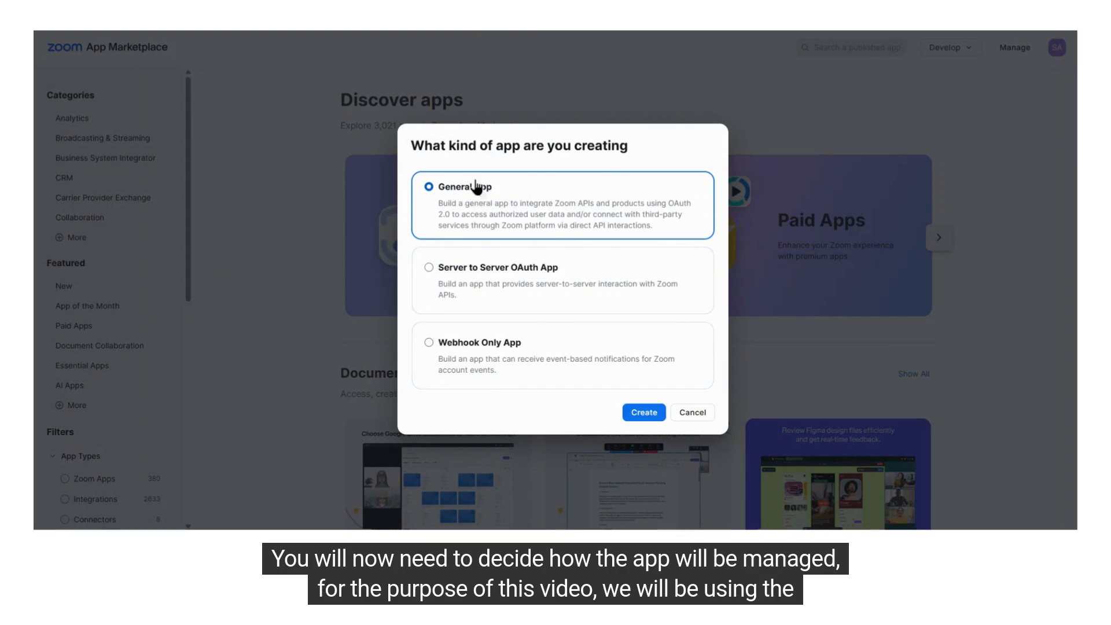
drag(443, 187, 492, 188)
click(649, 416)
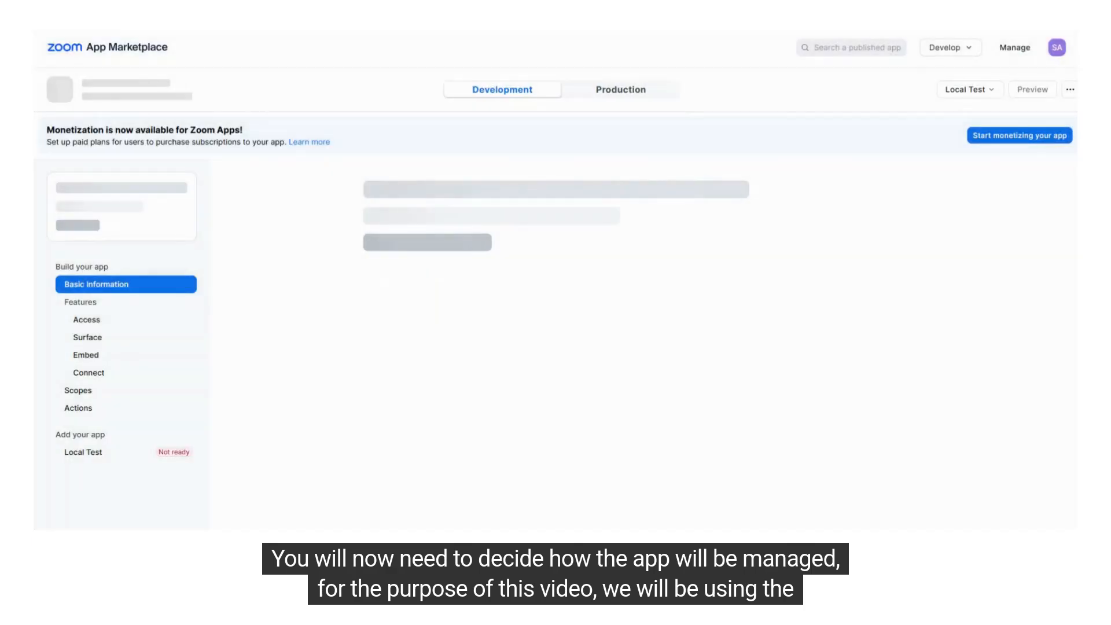
Set the app to Admin-managed, save the change, and locate the Client ID and Client Secret under App Credentials
drag(367, 265, 524, 266)
click(386, 276)
click(362, 302)
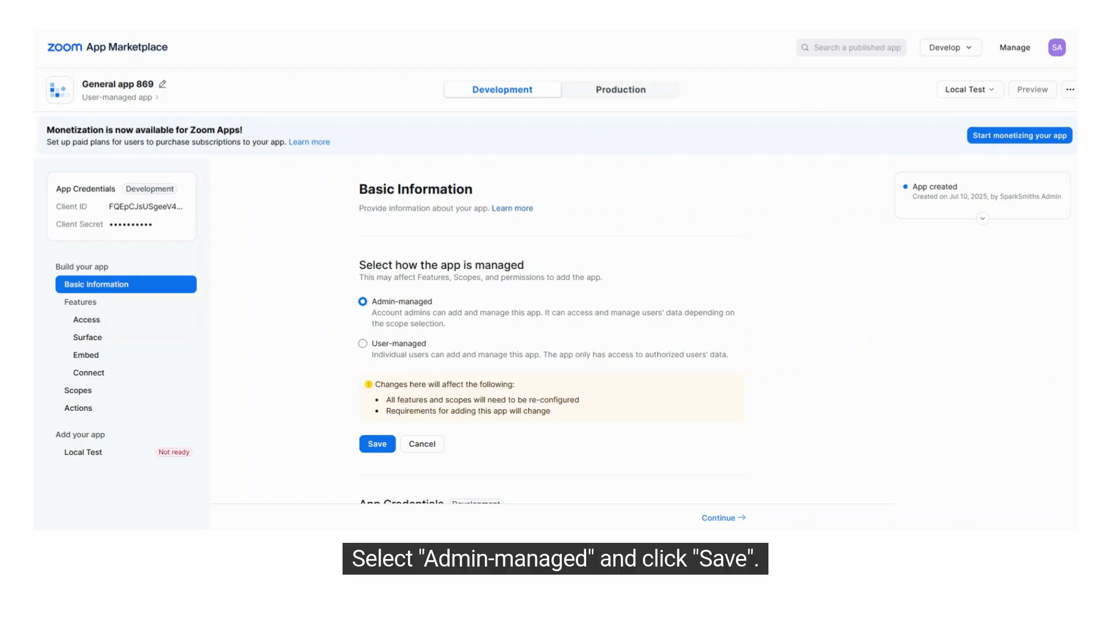
click(373, 444)
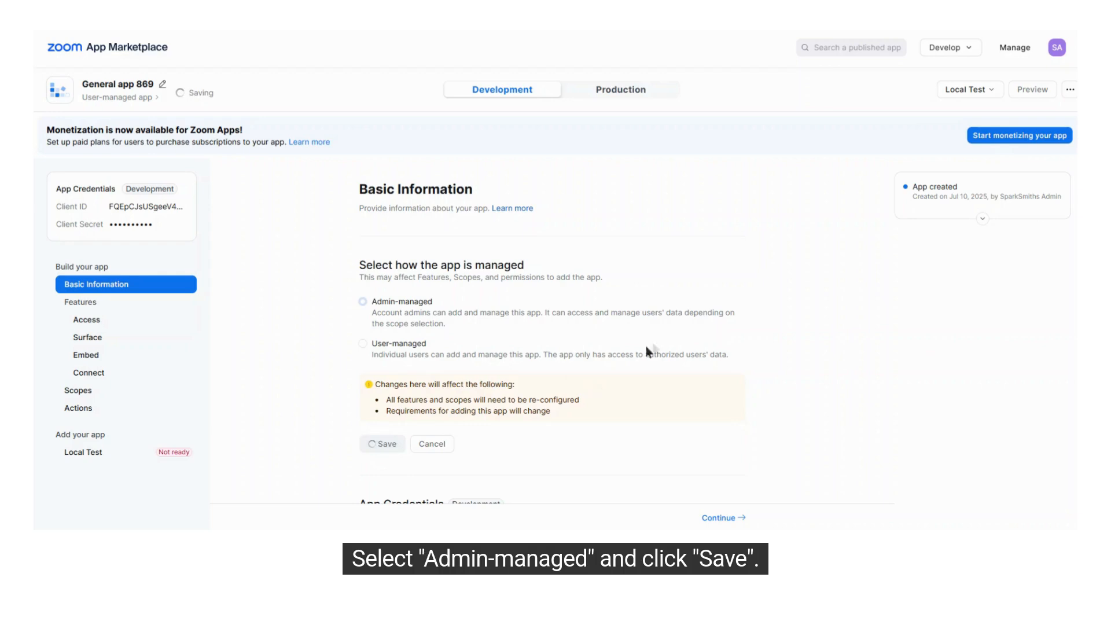
scroll(651, 343, down, 3)
drag(349, 291, 403, 303)
drag(360, 341, 408, 341)
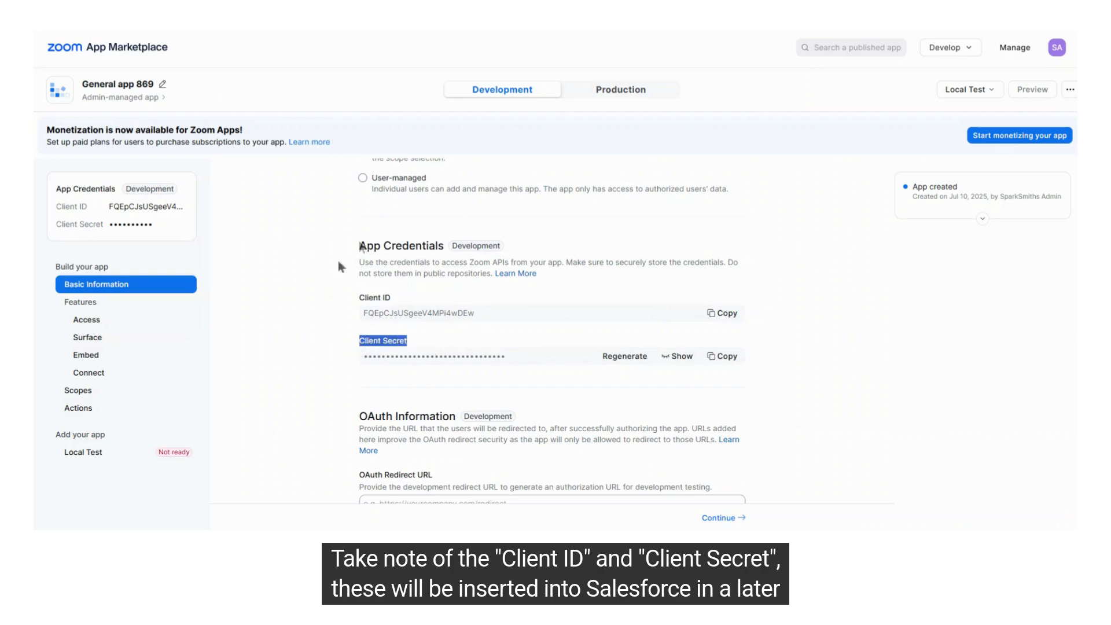
click(313, 288)
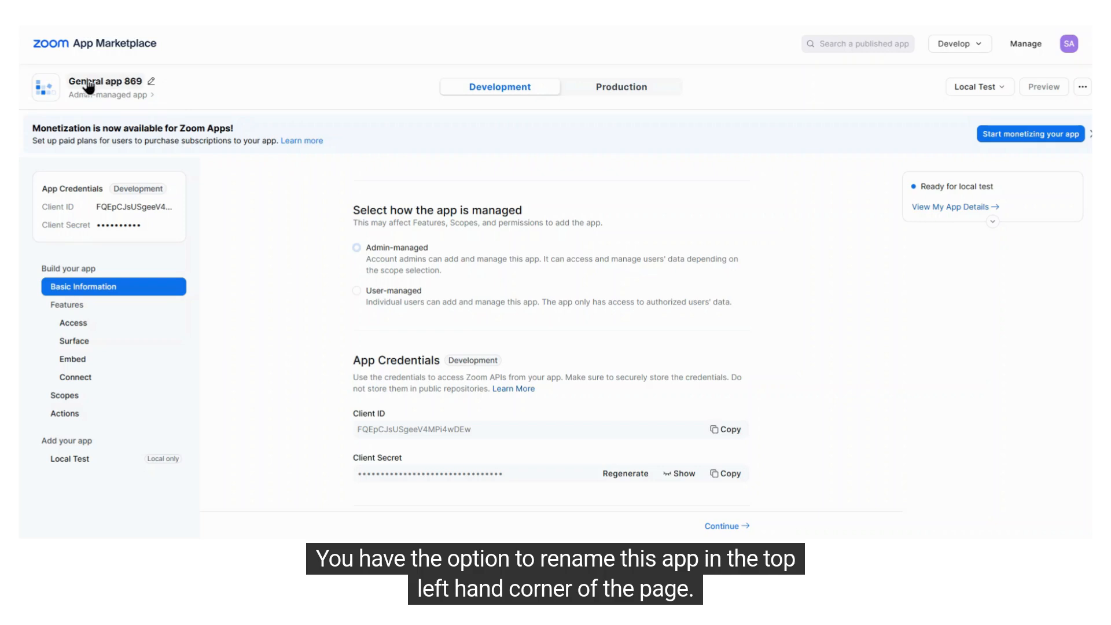
Rename the app as EventSpark Integration Admin Managed
mouse_move(67, 82)
mouse_down()
mouse_move(151, 84)
mouse_move(46, 93)
mouse_up()
click(155, 84)
key(BackSpace)
text(EventSpark Integration Admin Managed)
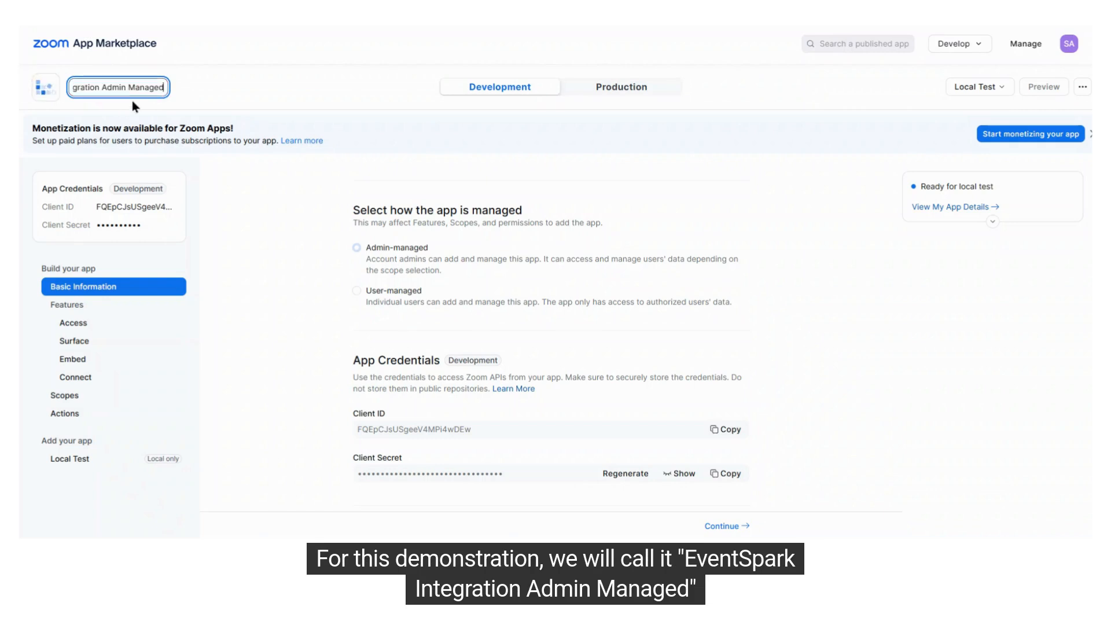
key(Return)
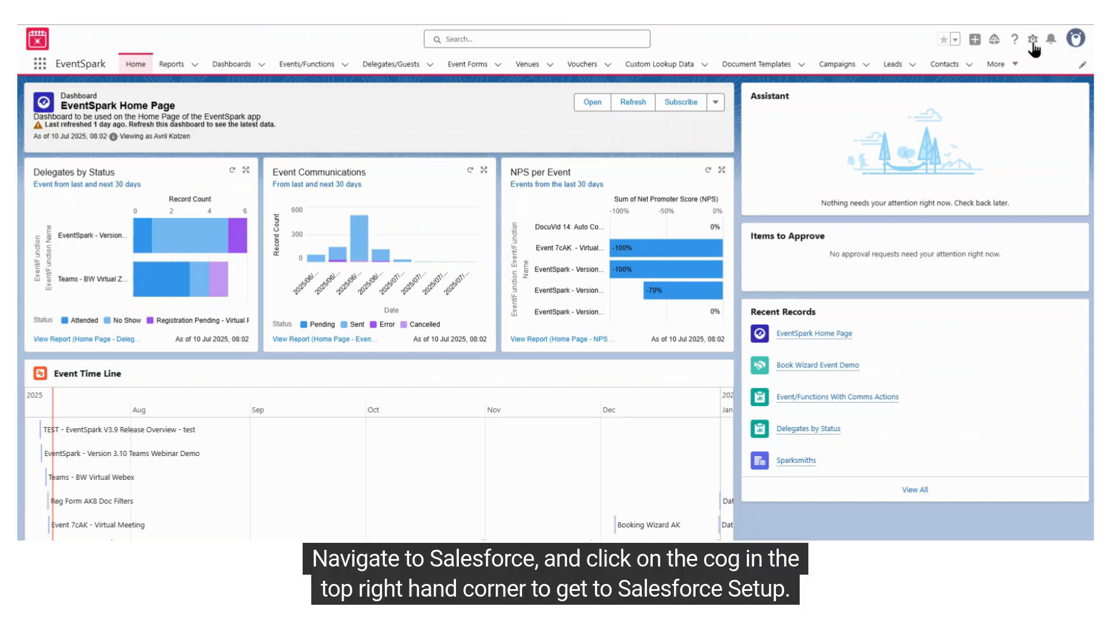
Switch to Salesforce Setup and start a new Auth. Provider with the provider type Open ID Connect
click(1032, 41)
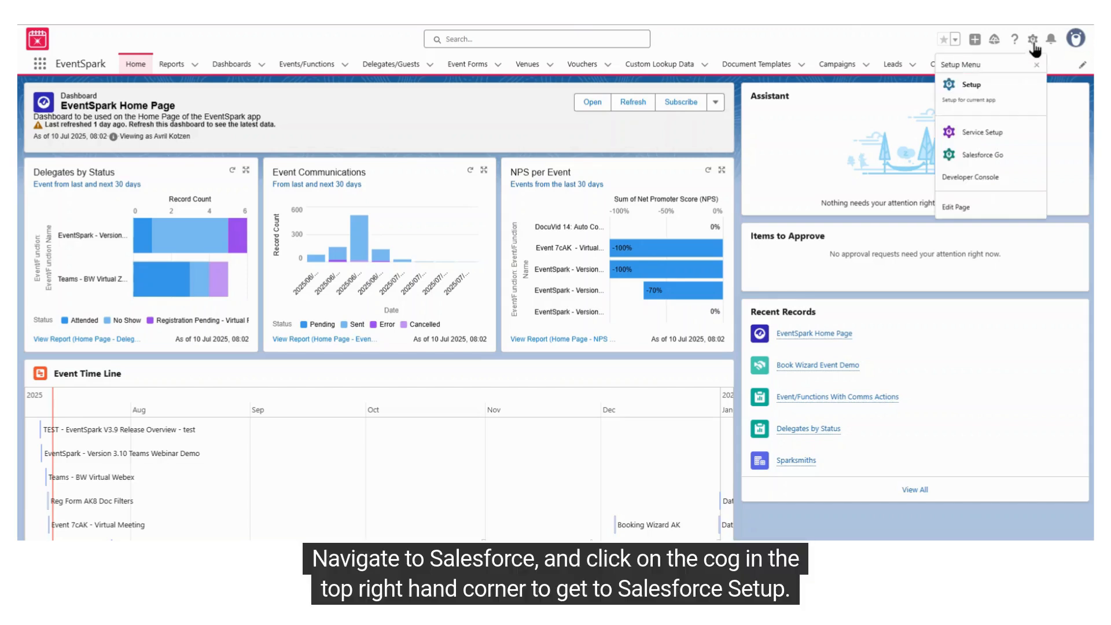
click(986, 103)
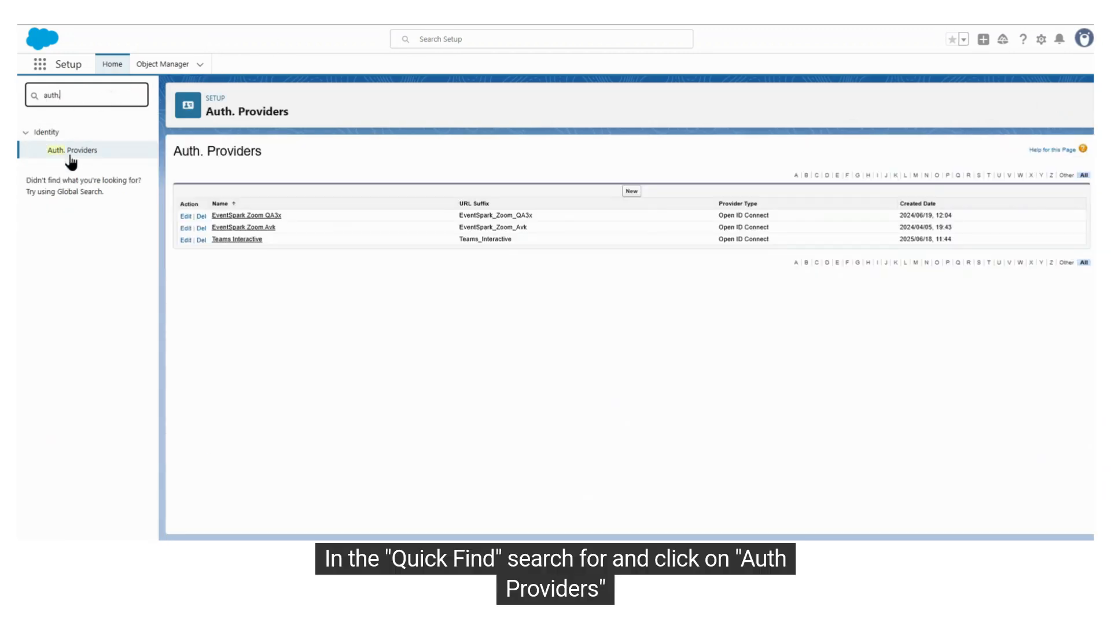
click(73, 152)
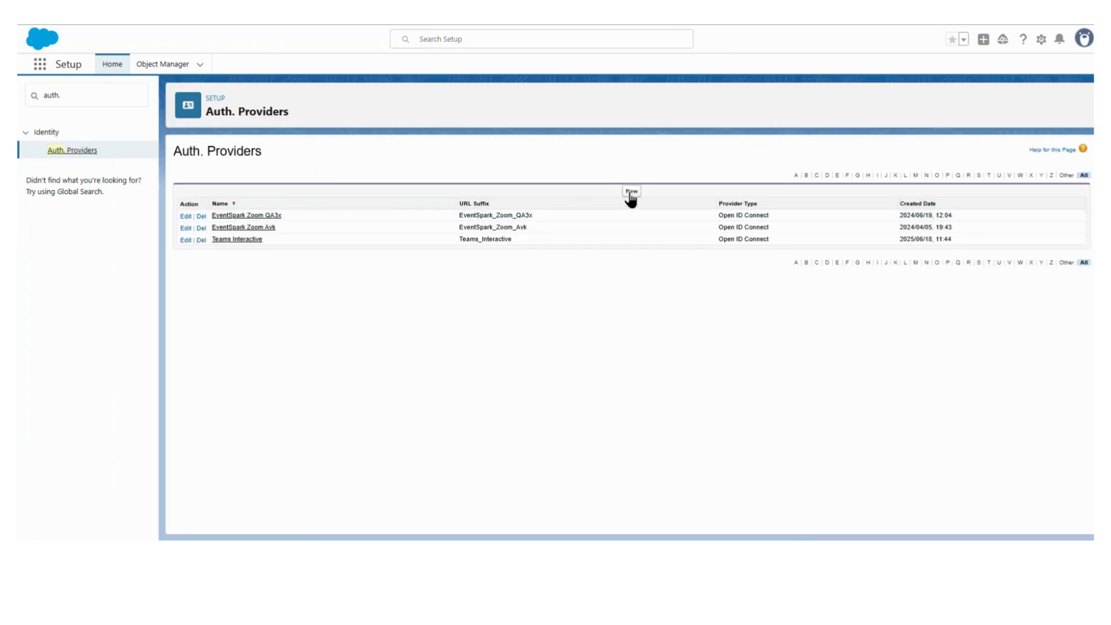
click(631, 191)
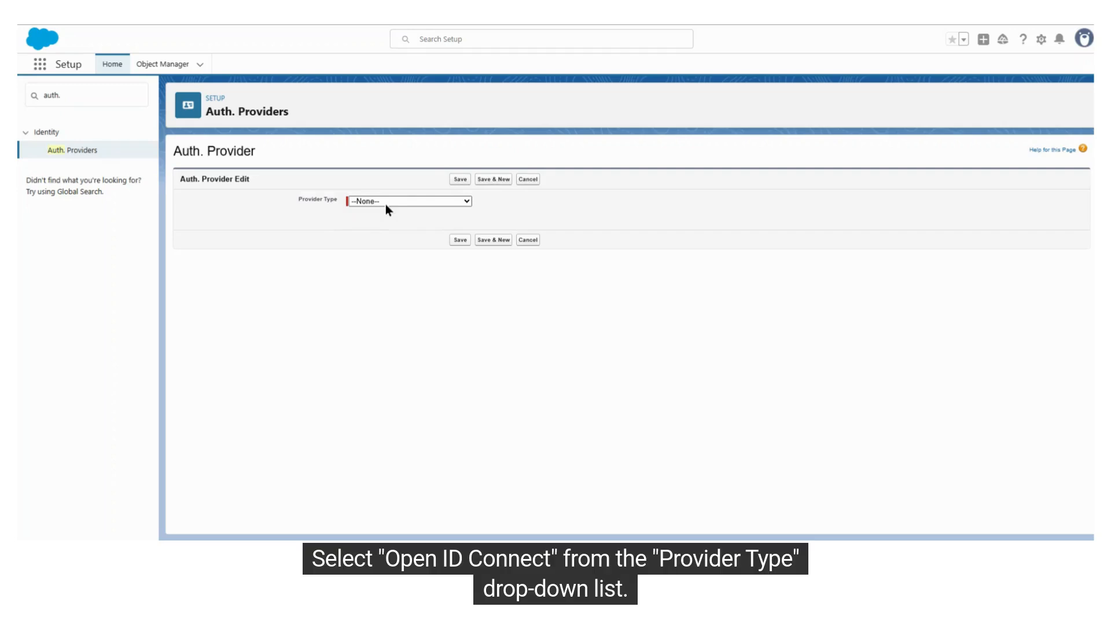
click(386, 210)
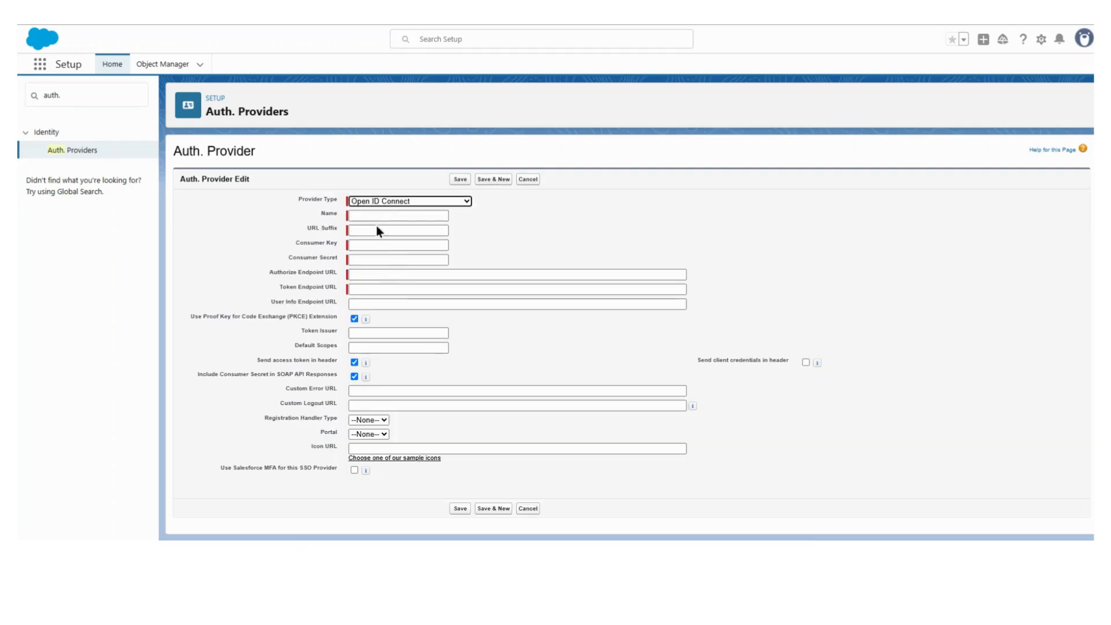
Name the auth provider EventSpark Zoom Integration and let the URL Suffix fill from that name
click(380, 215)
text(Event)
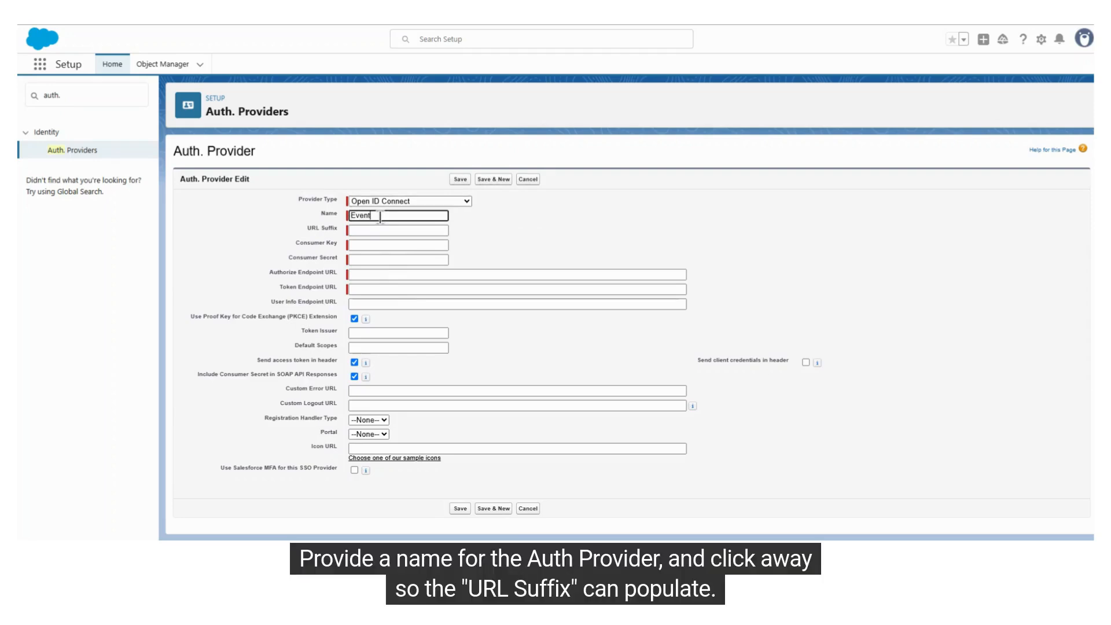
text(Spark Zoom INte)
key(BackSpace)
key(BackSpace)
key(BackSpace)
key(BackSpace)
key(BackSpace)
text(tegration)
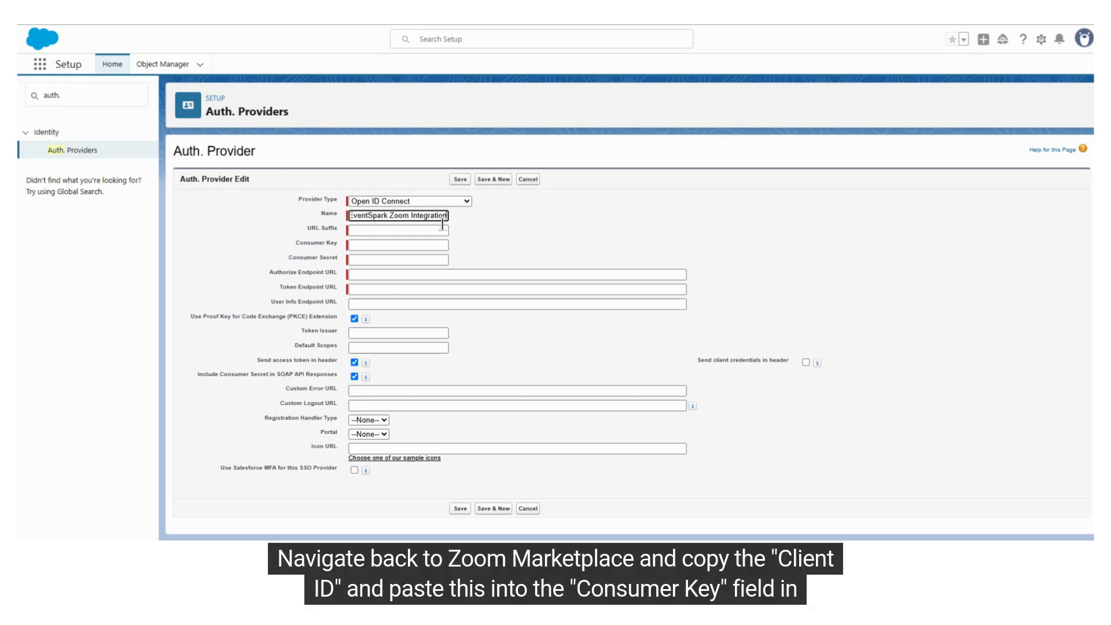
click(526, 243)
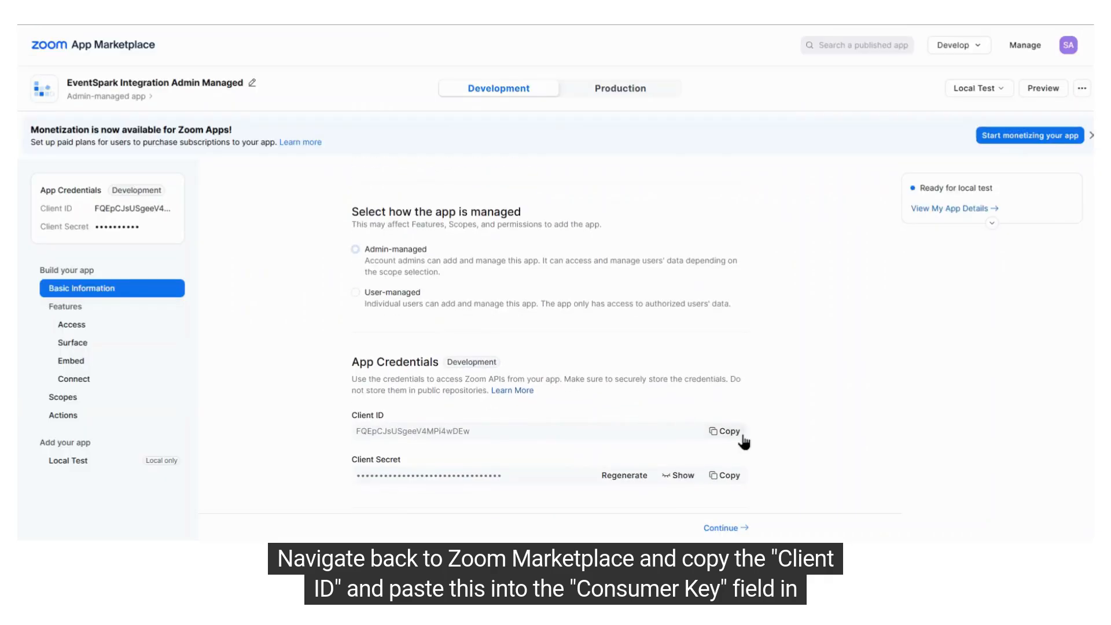
Copy the Zoom app's Client ID into the Consumer Key and its Client Secret into the Consumer Secret of the auth provider
click(739, 435)
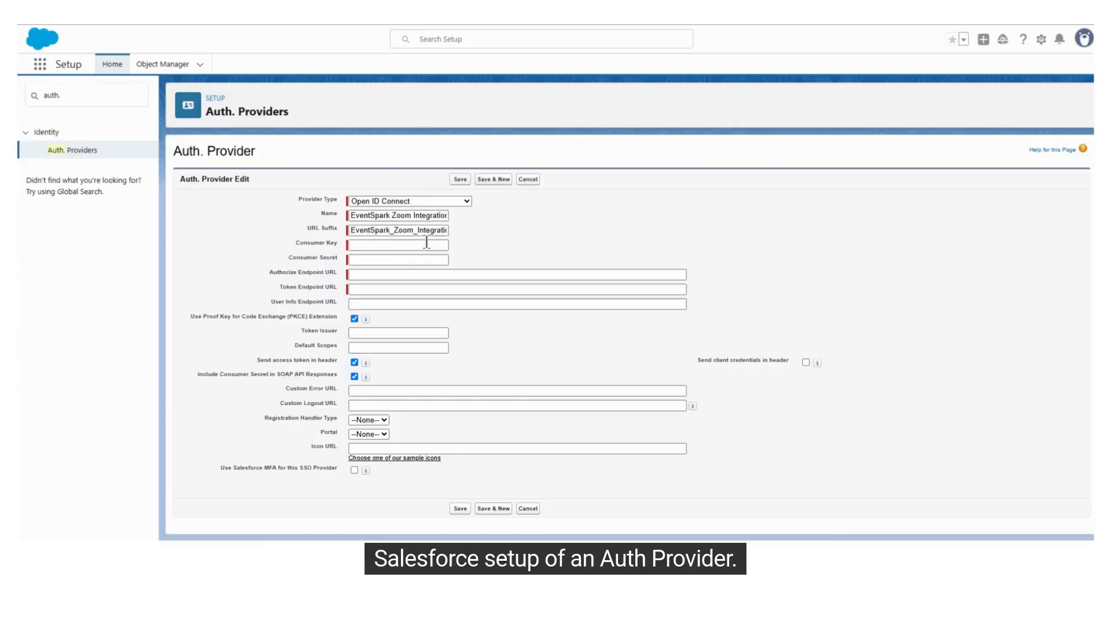
click(379, 246)
key(ctrl+v)
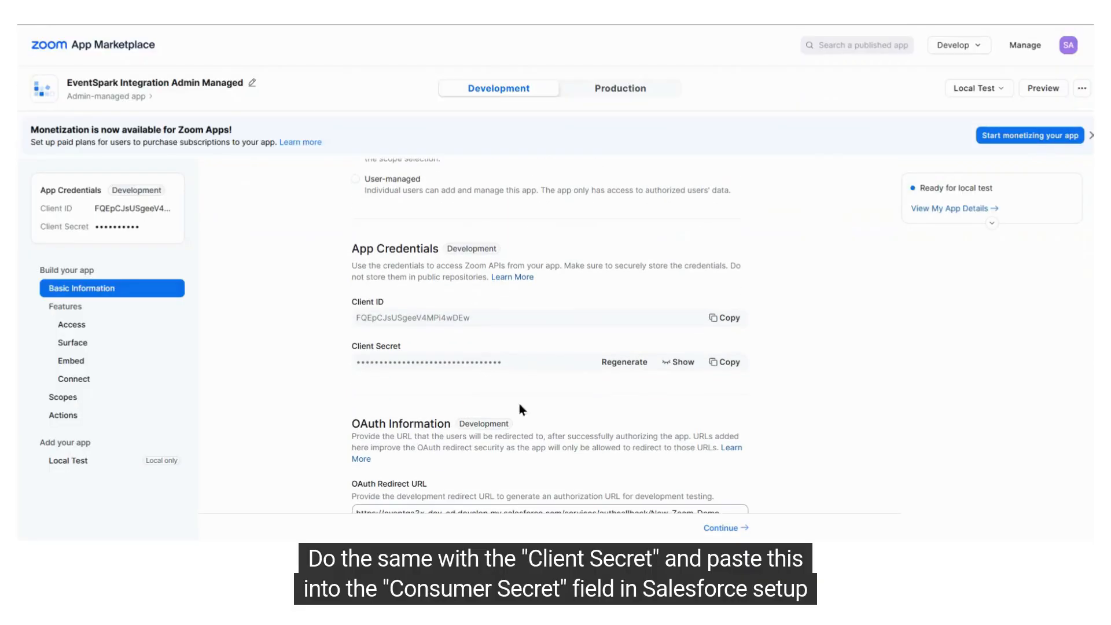
click(724, 363)
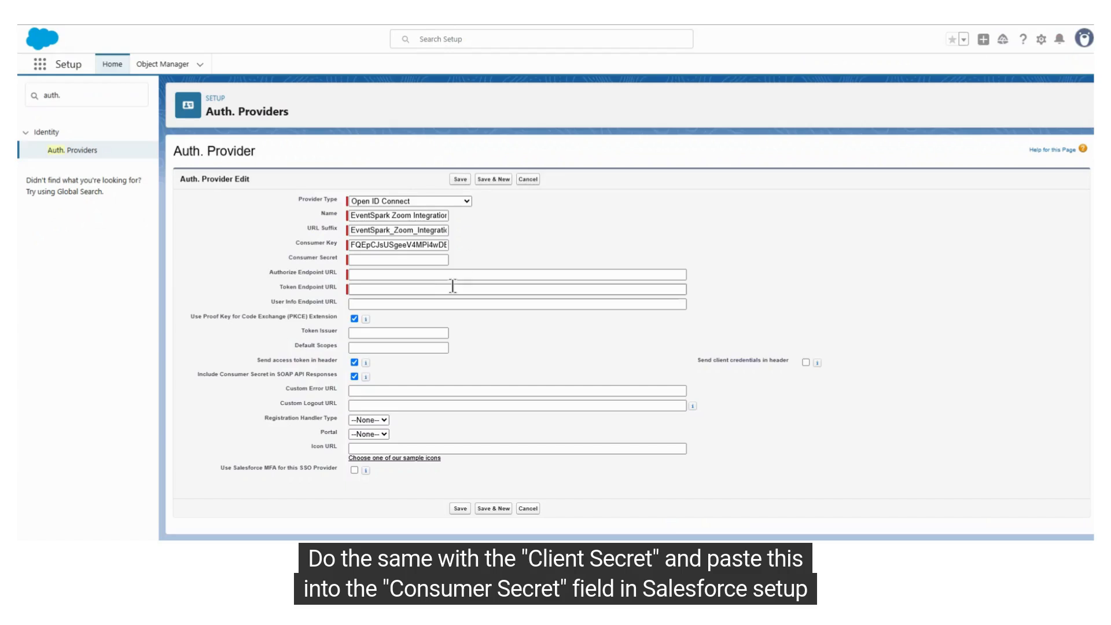
click(383, 262)
key(ctrl+v)
click(562, 249)
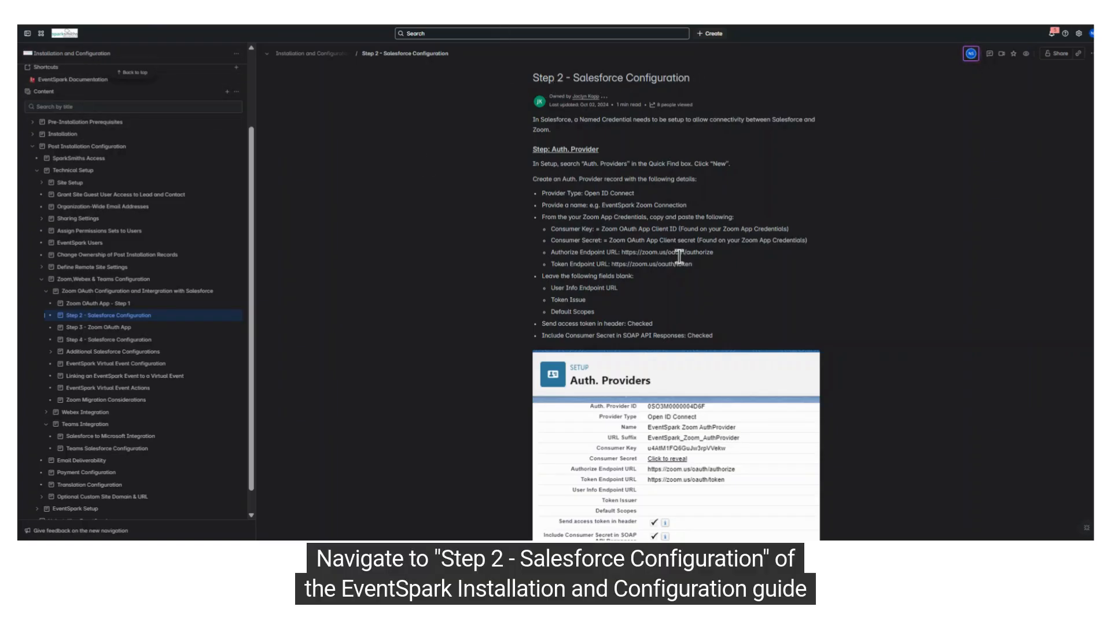
drag(623, 254, 714, 254)
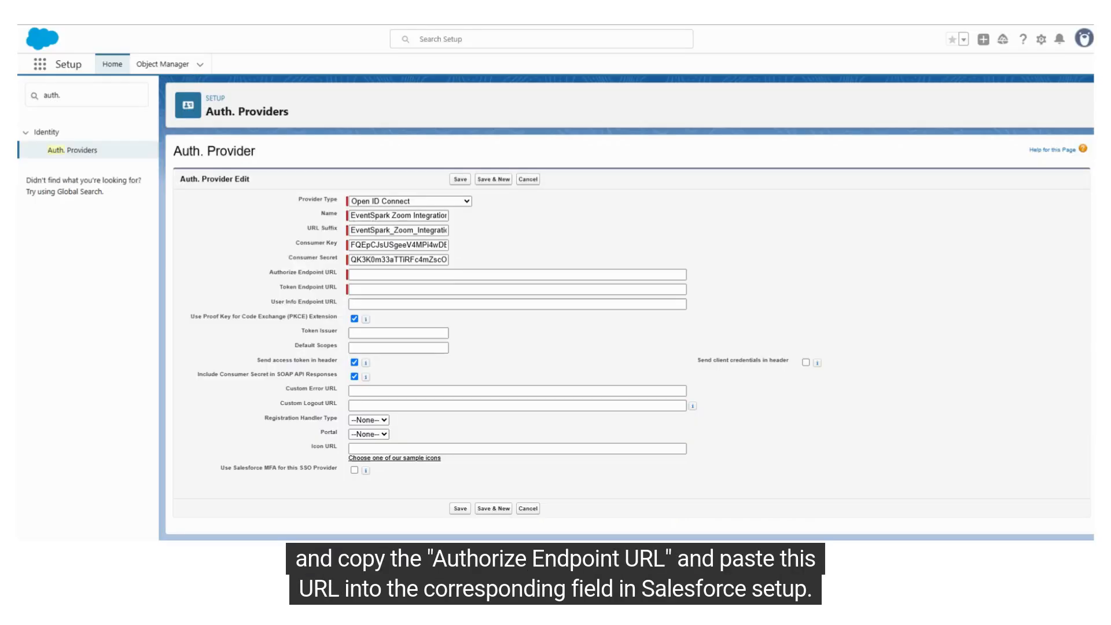
click(451, 274)
key(ctrl+v)
click(517, 274)
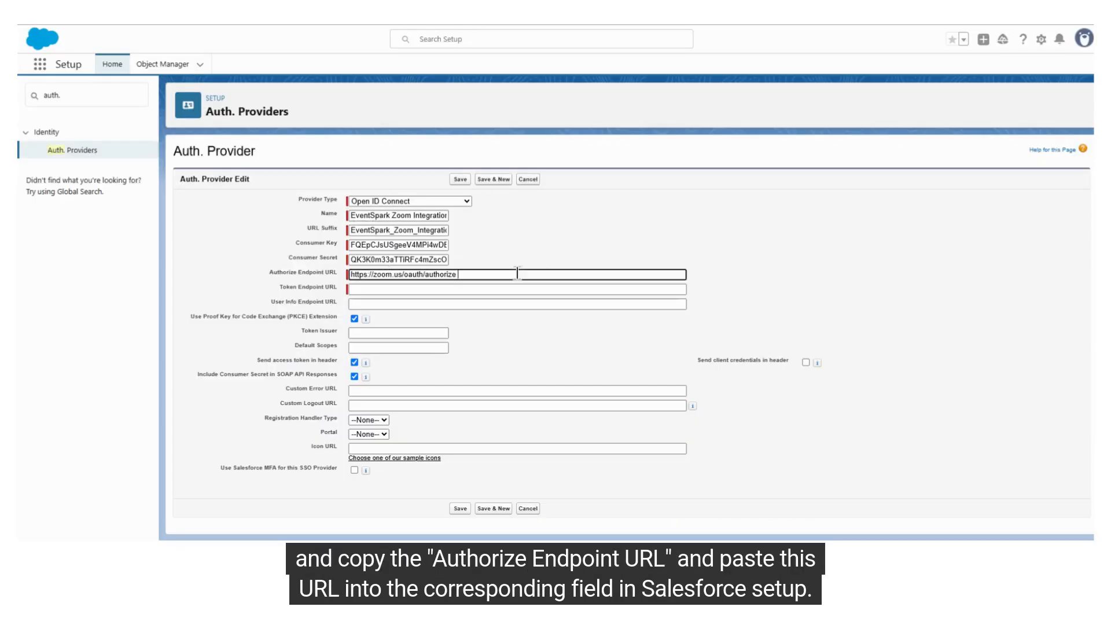
click(524, 243)
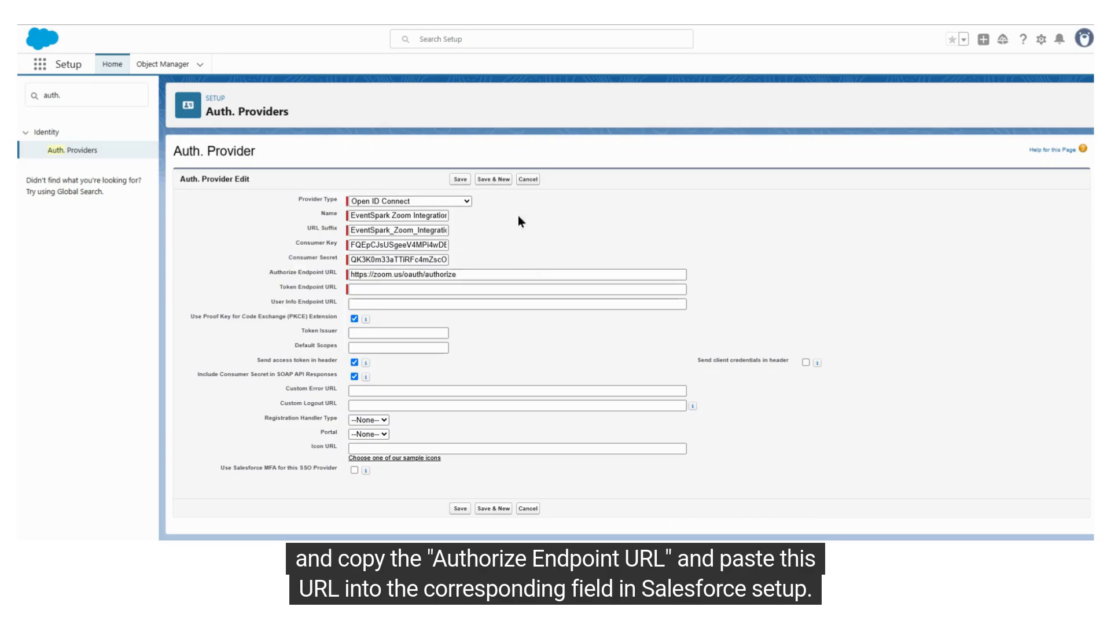
key(ctrl+Tab)
click(584, 270)
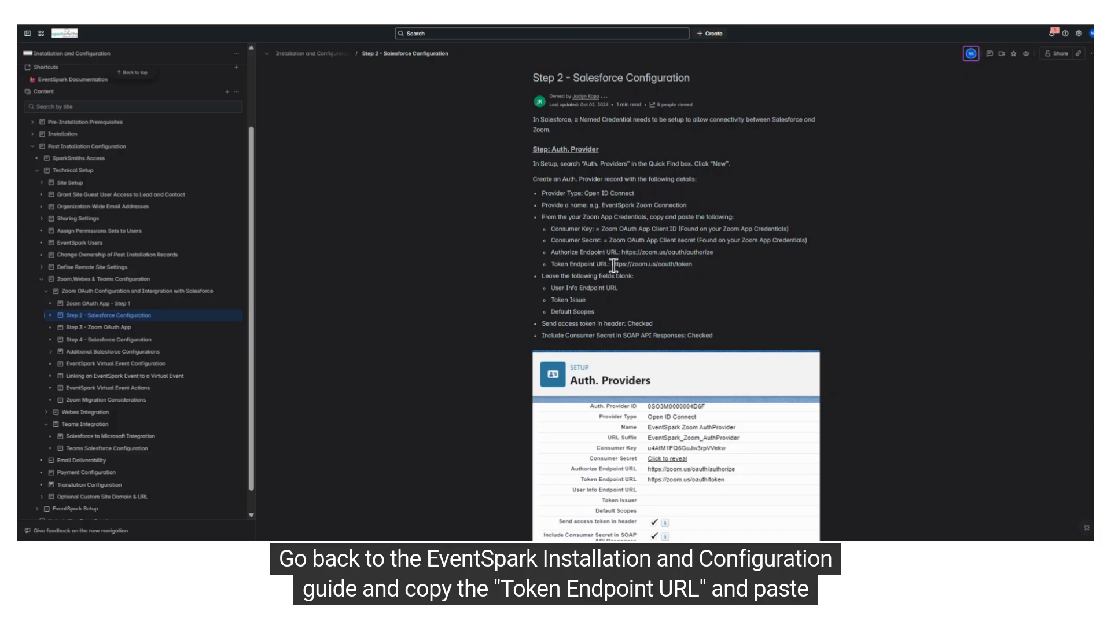
drag(611, 265, 694, 267)
drag(551, 265, 606, 266)
key(ctrl+shift+Tab)
click(364, 289)
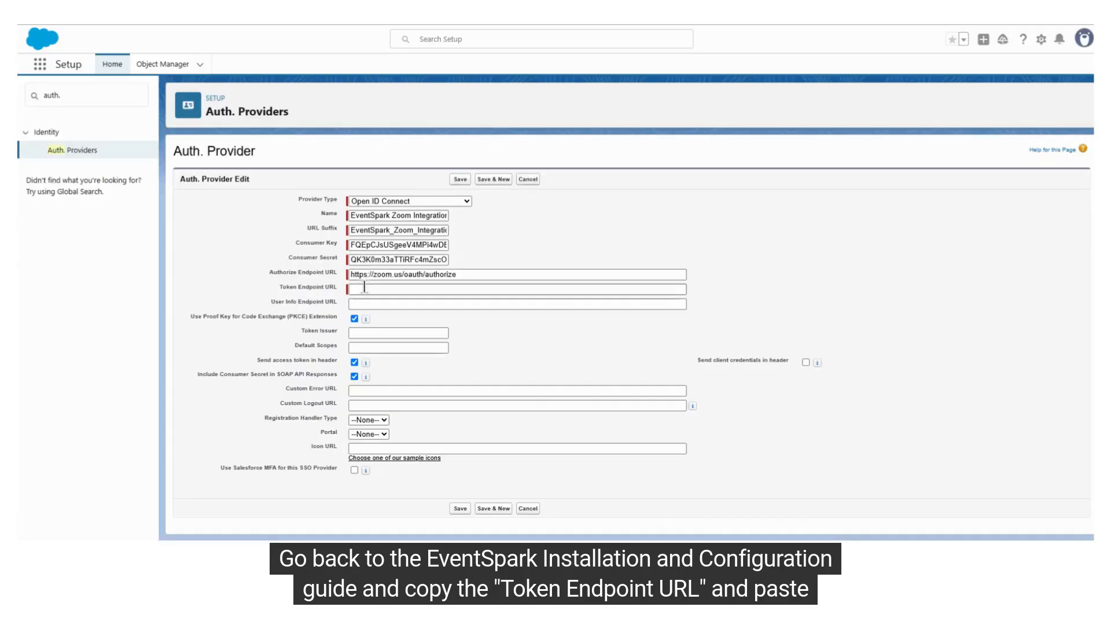
key(ctrl+v)
click(488, 266)
drag(279, 288, 328, 282)
click(547, 249)
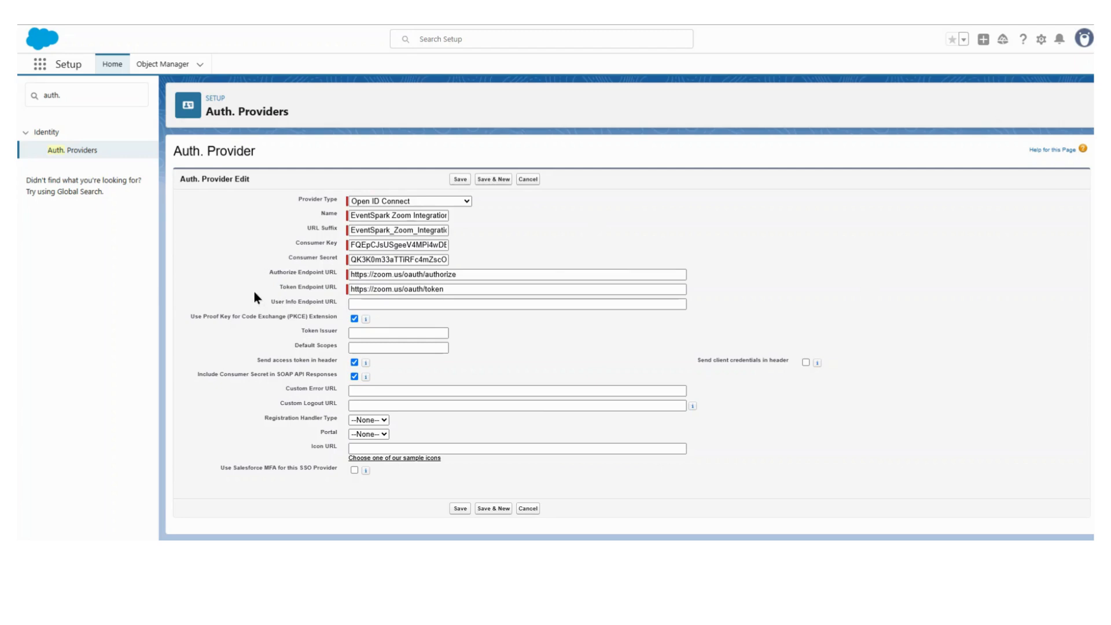
Check the blank User Info Endpoint URL and the access token and Consumer Secret options, and save the auth provider
drag(283, 302, 322, 302)
click(254, 324)
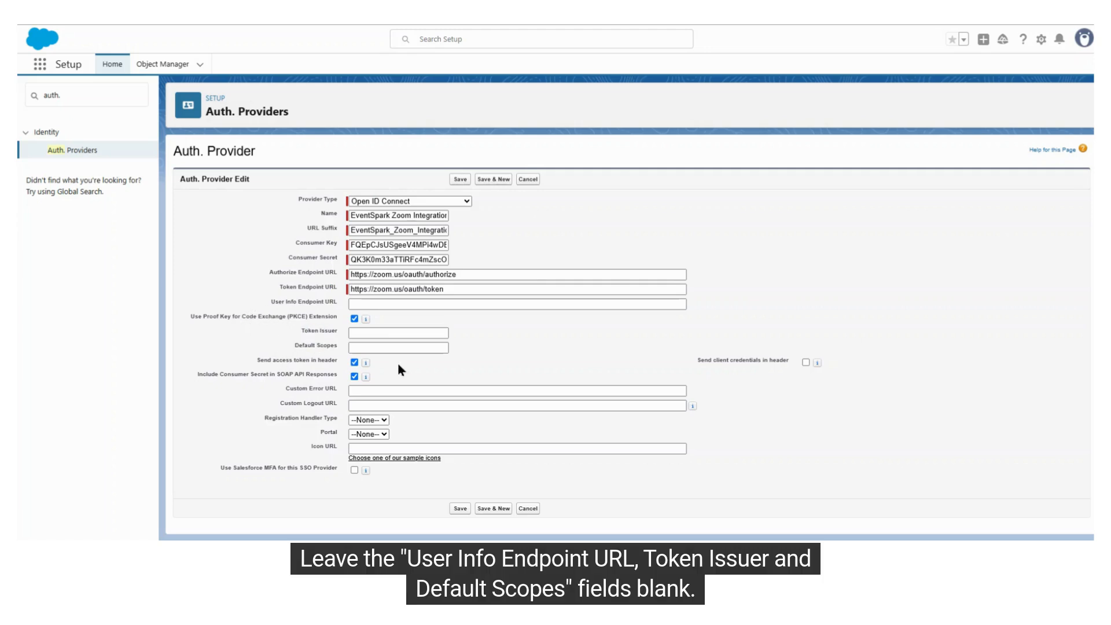
drag(257, 360, 339, 362)
click(341, 362)
drag(224, 375, 310, 375)
click(363, 375)
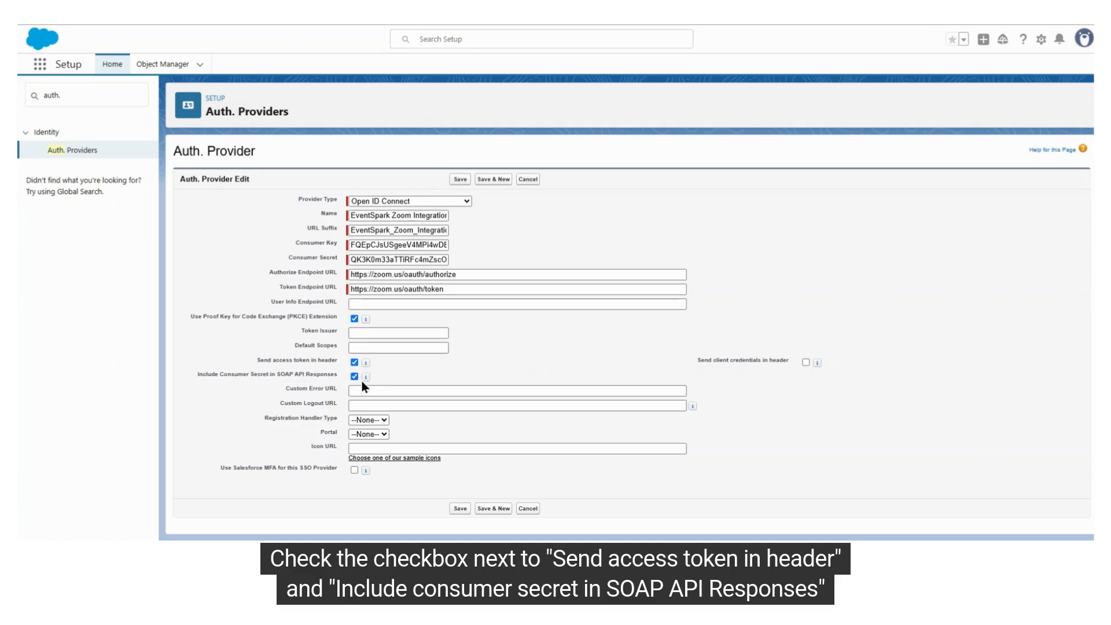
click(459, 508)
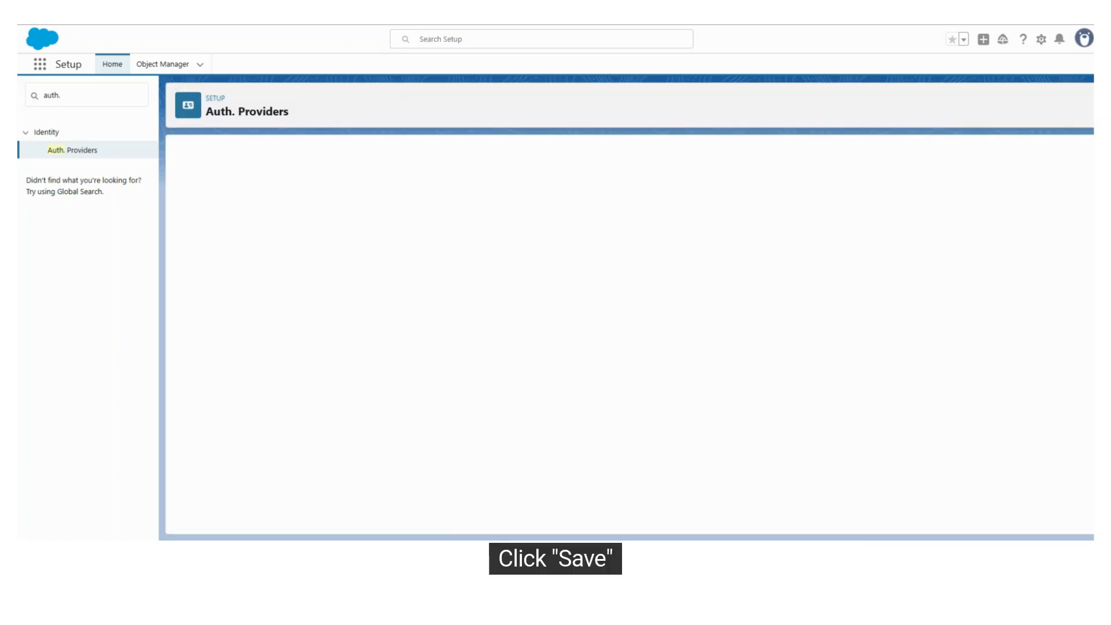
Copy the auth provider's Callback URL into the Zoom app's OAuth Redirect URL and a new OAuth Allow Lists entry
drag(341, 477, 646, 477)
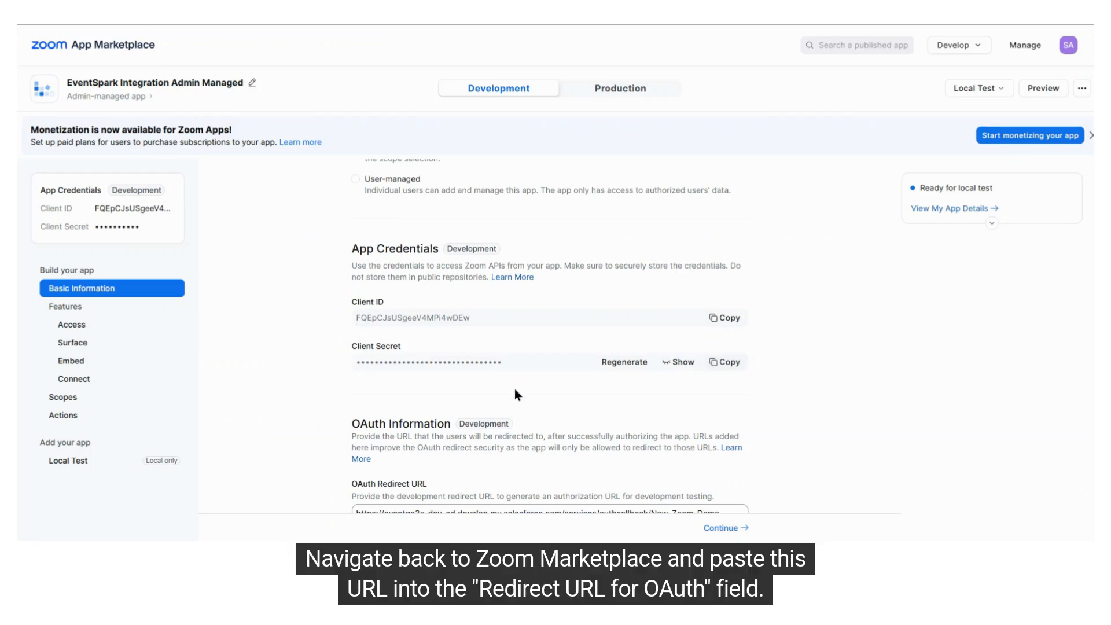
scroll(515, 391, down, 3)
drag(730, 296, 322, 300)
key(ctrl+v)
click(853, 364)
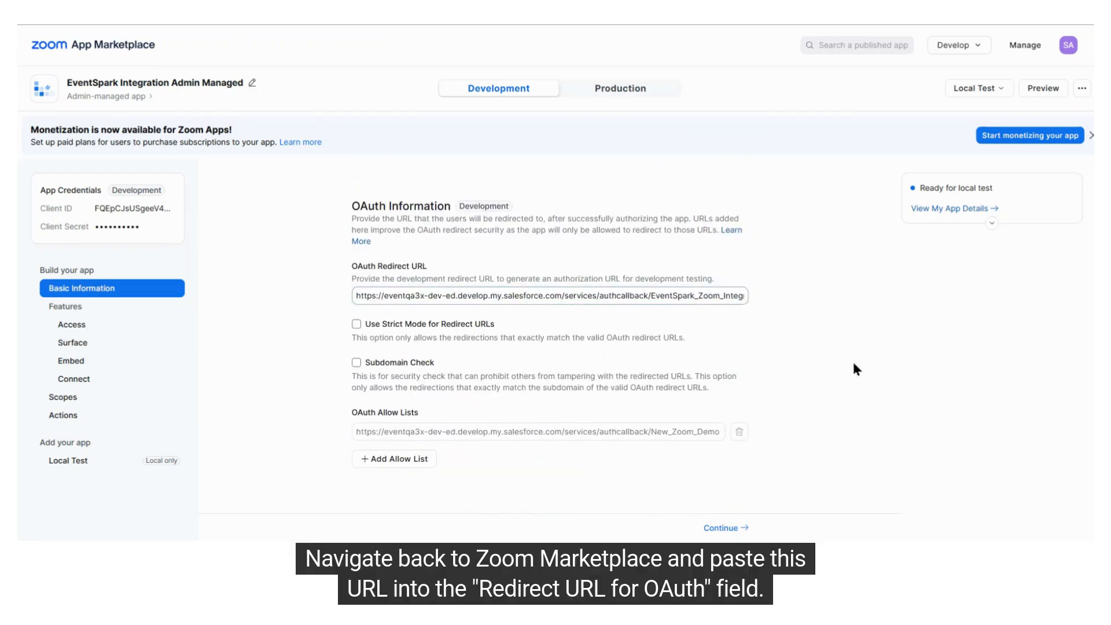
click(382, 460)
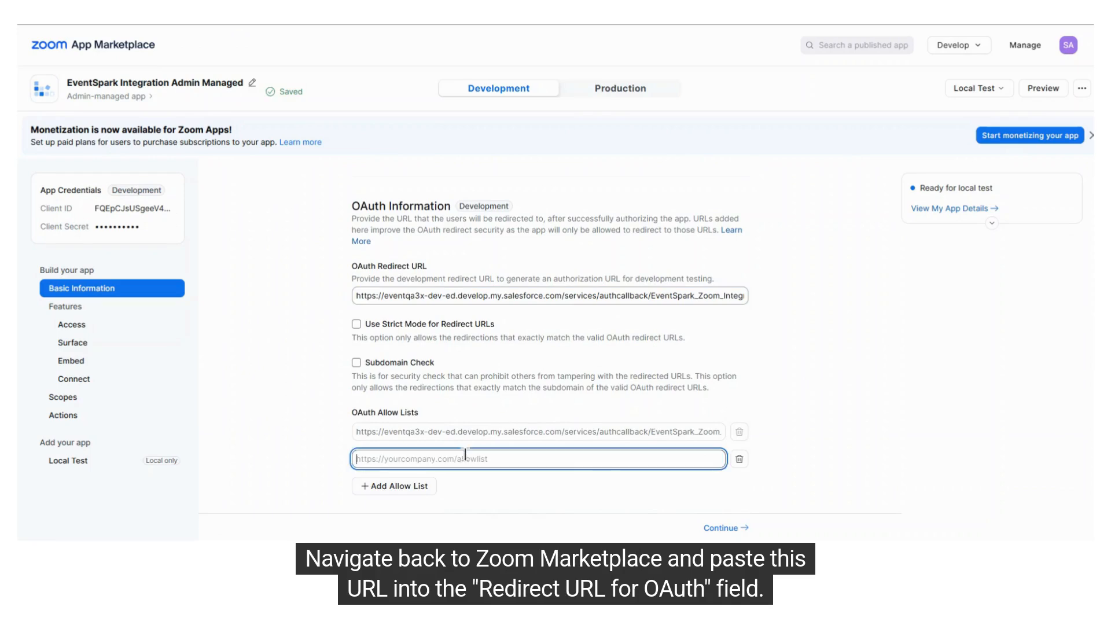
key(ctrl+v)
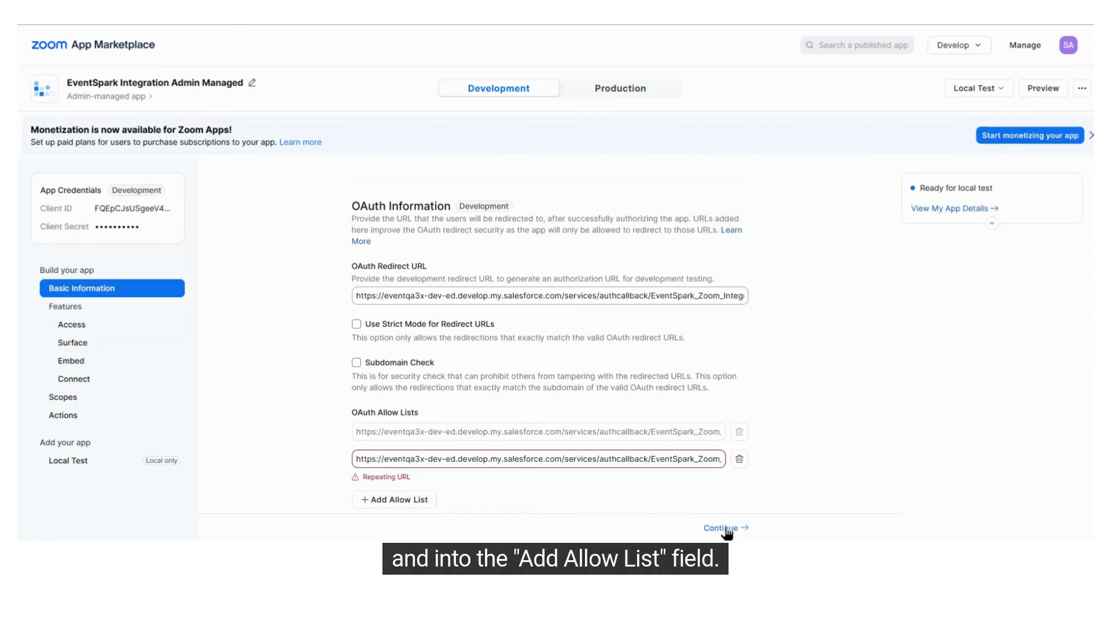
Continue past the Access and Surface pages and open the Zoom app's Scopes page
click(723, 527)
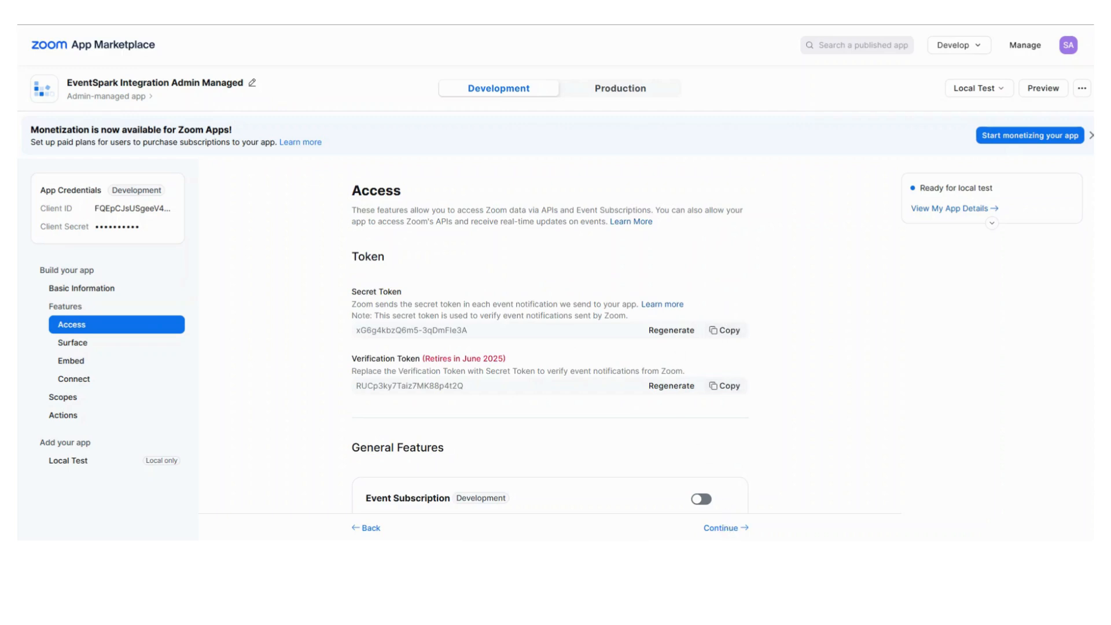
click(725, 527)
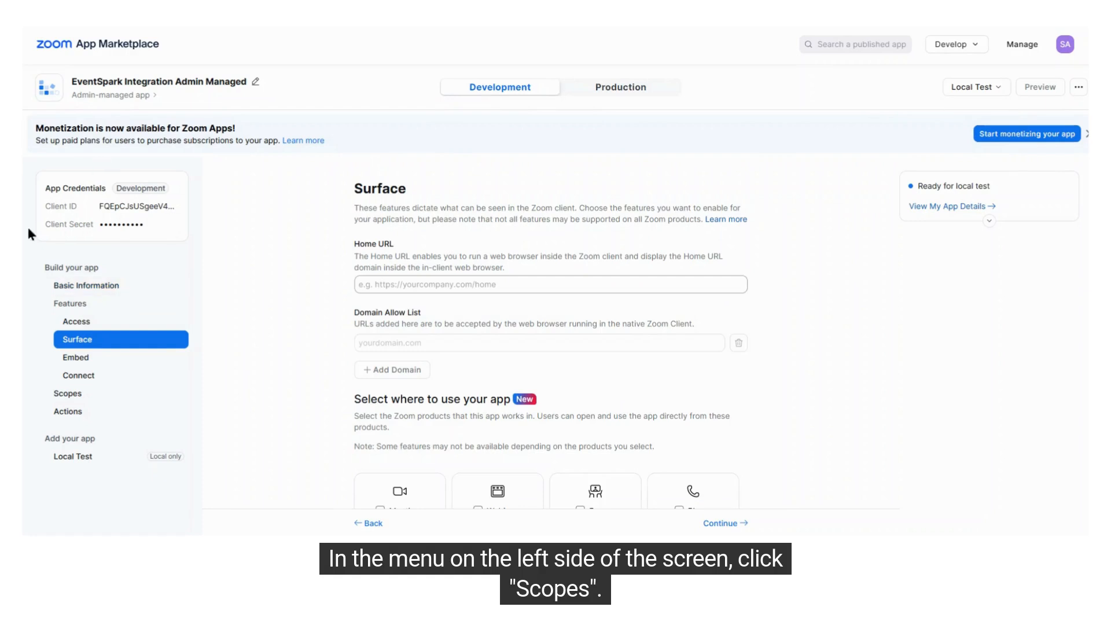
click(73, 394)
drag(343, 187, 454, 188)
click(456, 189)
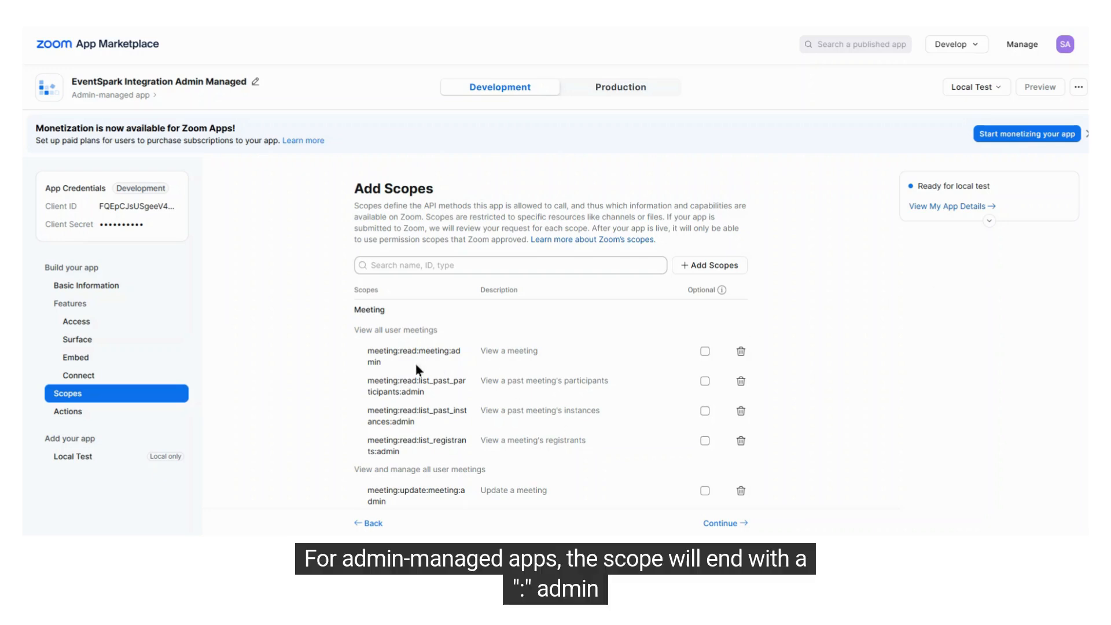
Search the Zoom app's available scopes for meeting:write:meeting:admin
drag(399, 392, 424, 393)
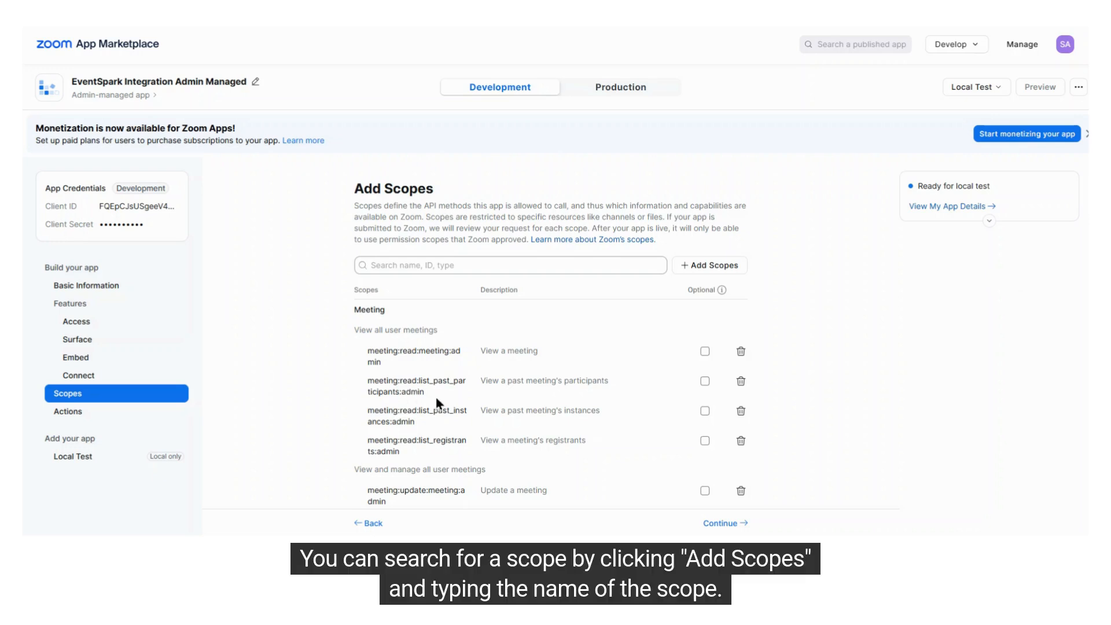
click(712, 267)
click(450, 190)
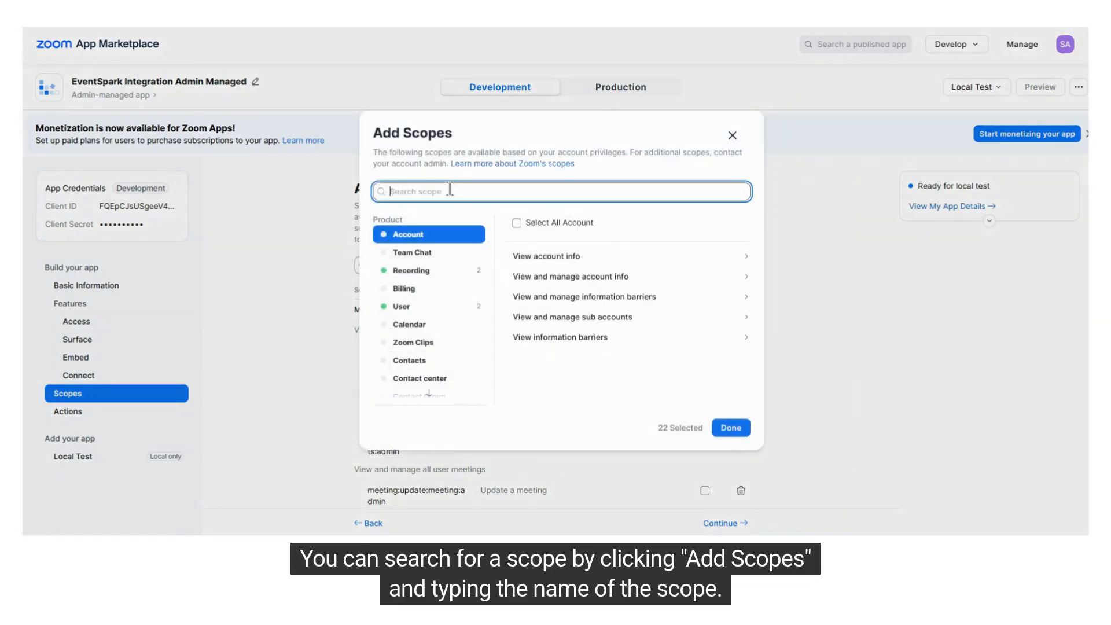
text(meeting:write:meeting:admin)
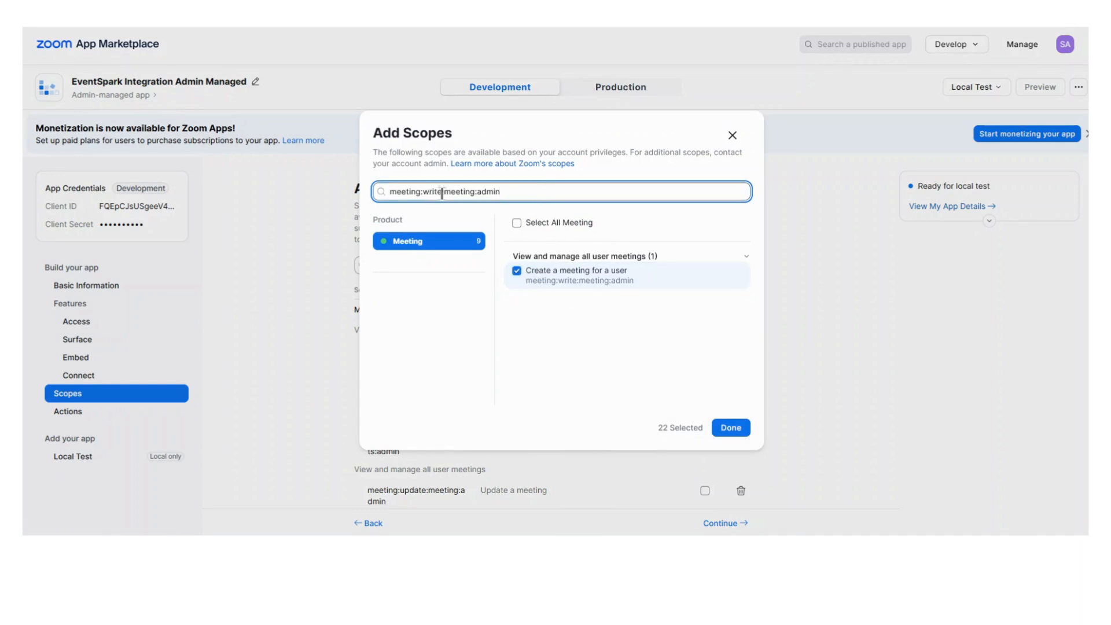
Change the scope search to meeting:read:meeting:admin, finish the scope selection and review the app's scope list
key(BackSpace)
key(BackSpace)
key(BackSpace)
key(BackSpace)
key(BackSpace)
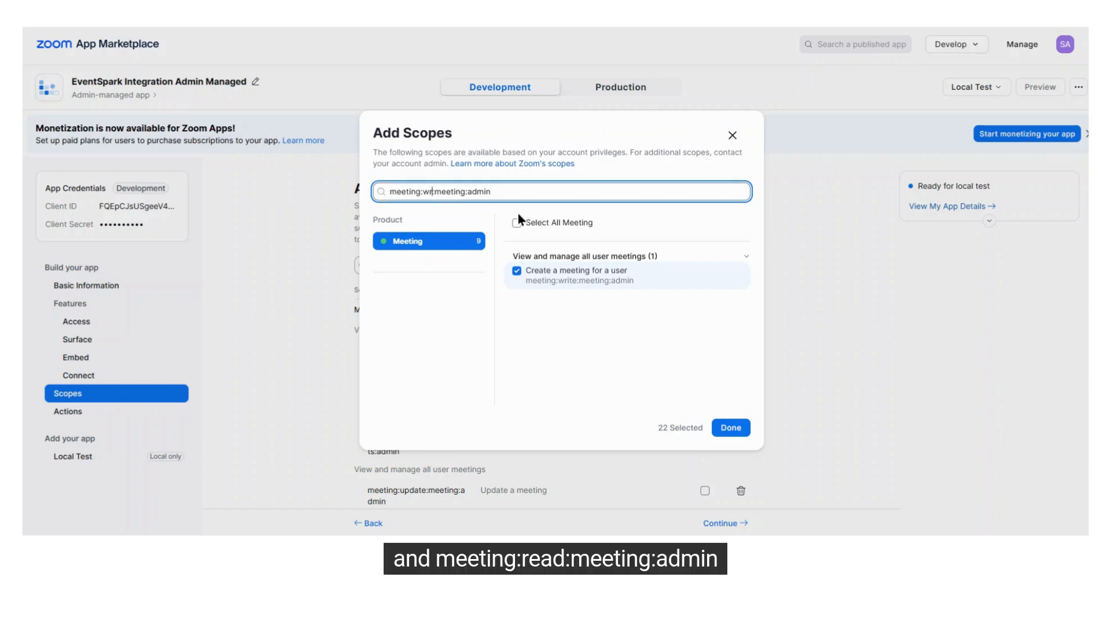
text(read:)
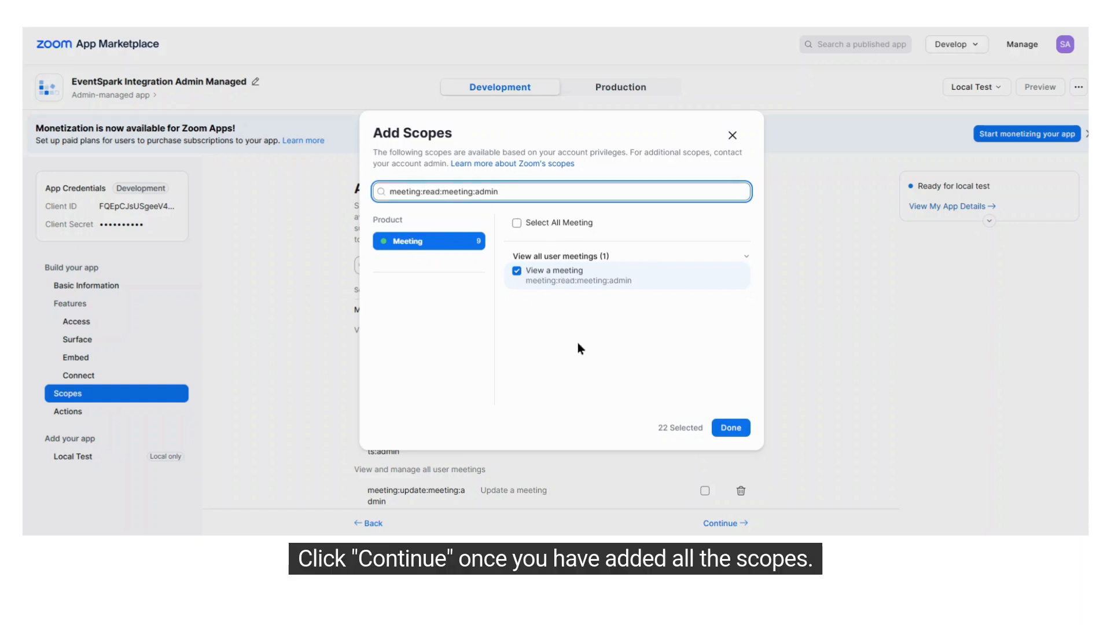
click(731, 427)
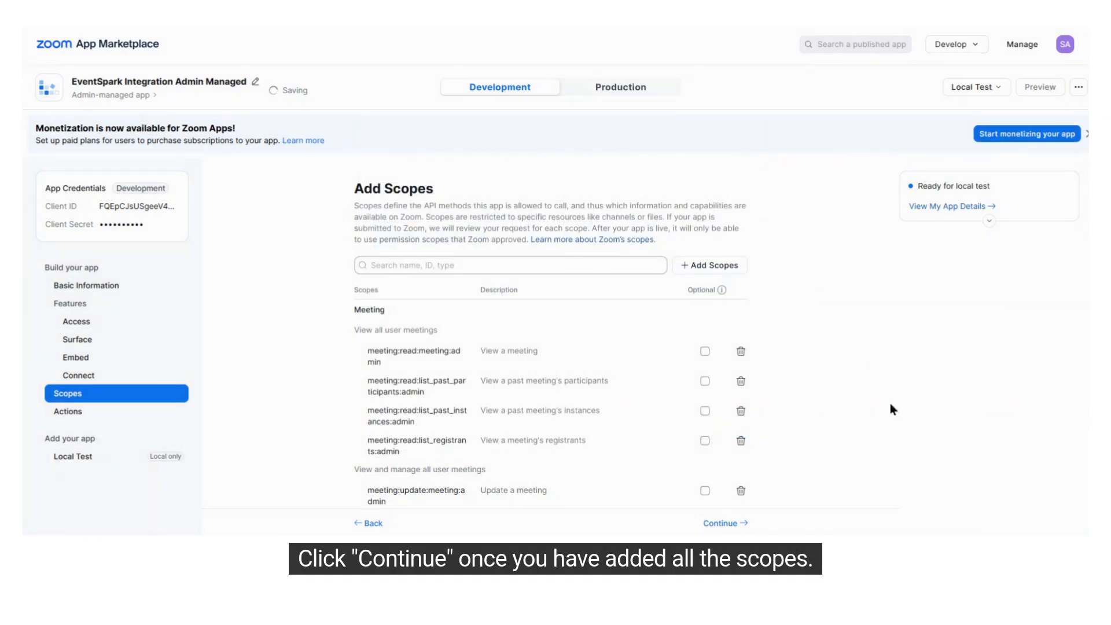
scroll(523, 346, down, 4)
scroll(522, 233, down, 10)
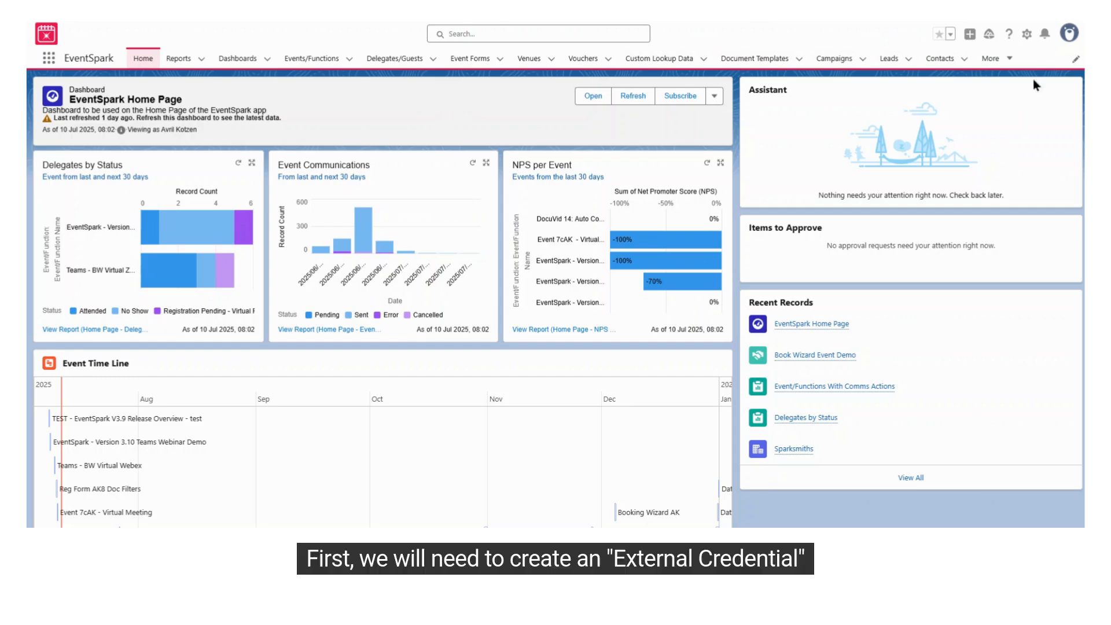
Switch to Salesforce, start a new external credential in Setup and label it EventSpark EC Zoom
click(1027, 34)
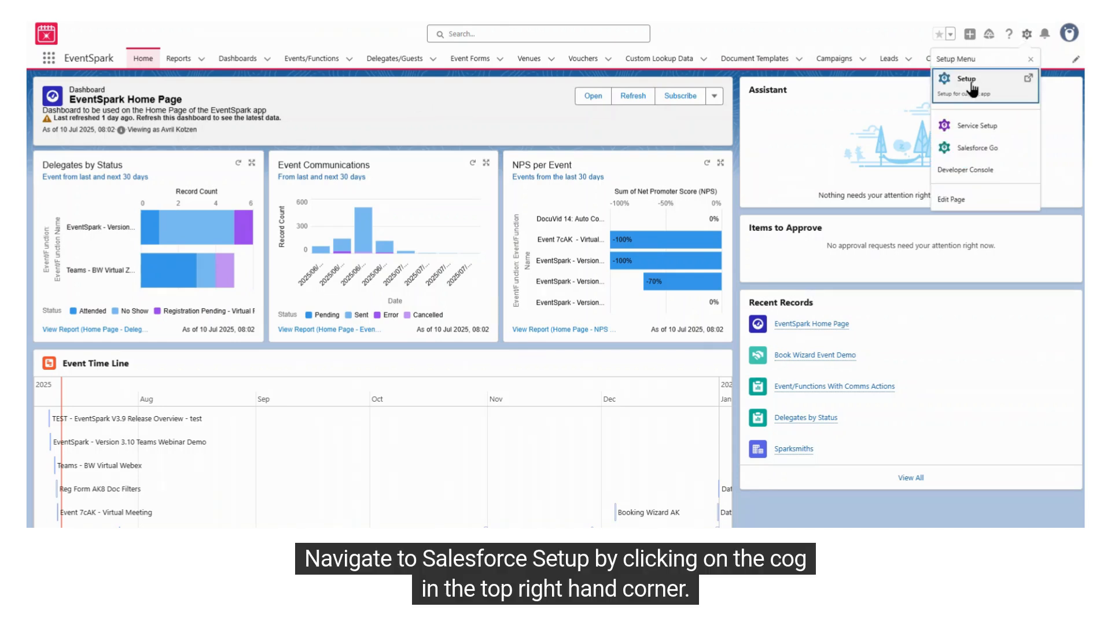
click(966, 81)
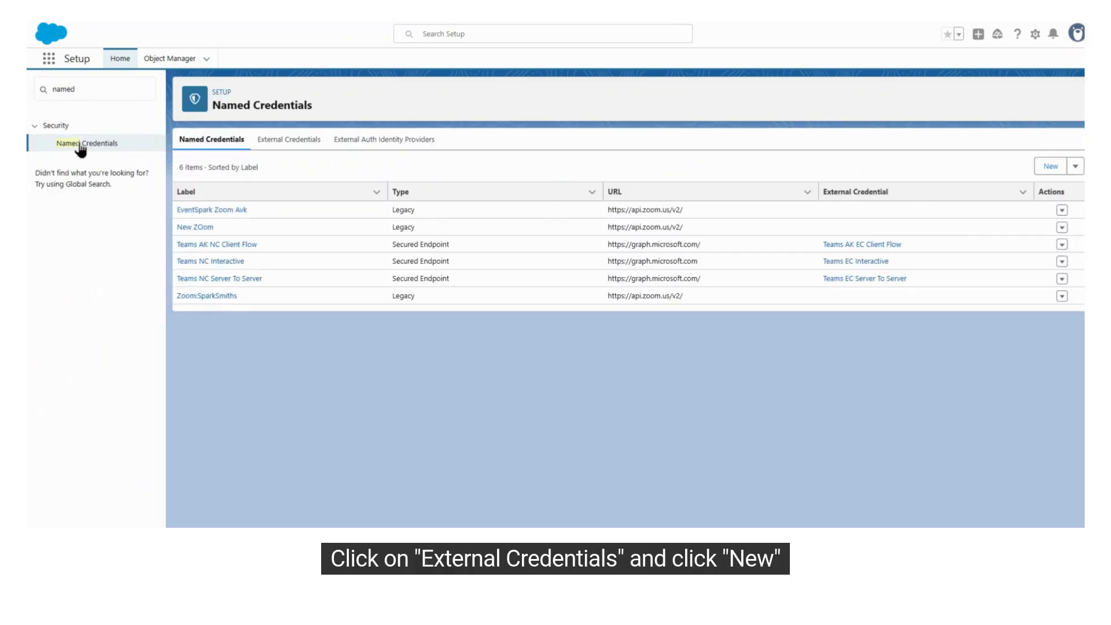
click(287, 140)
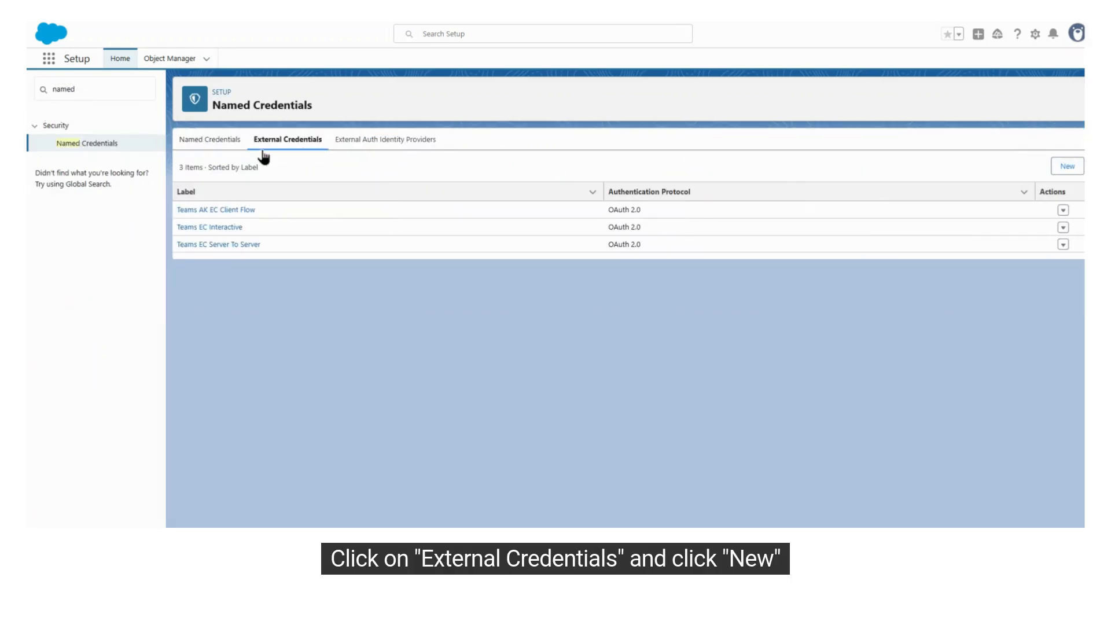
click(1066, 166)
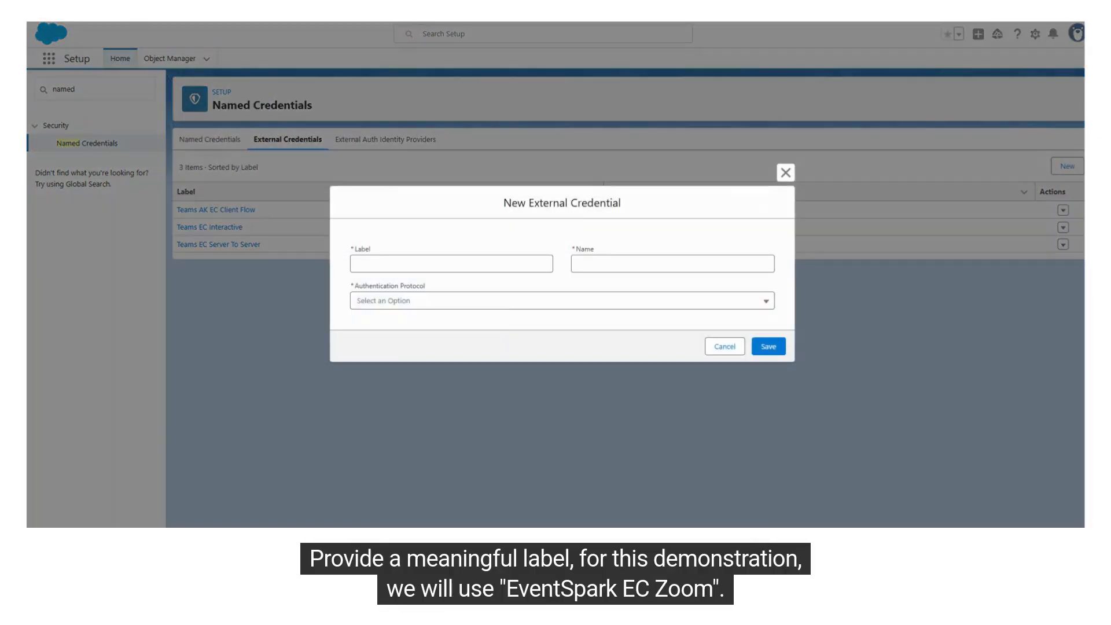
click(459, 255)
text(EventSpark EC Zoom)
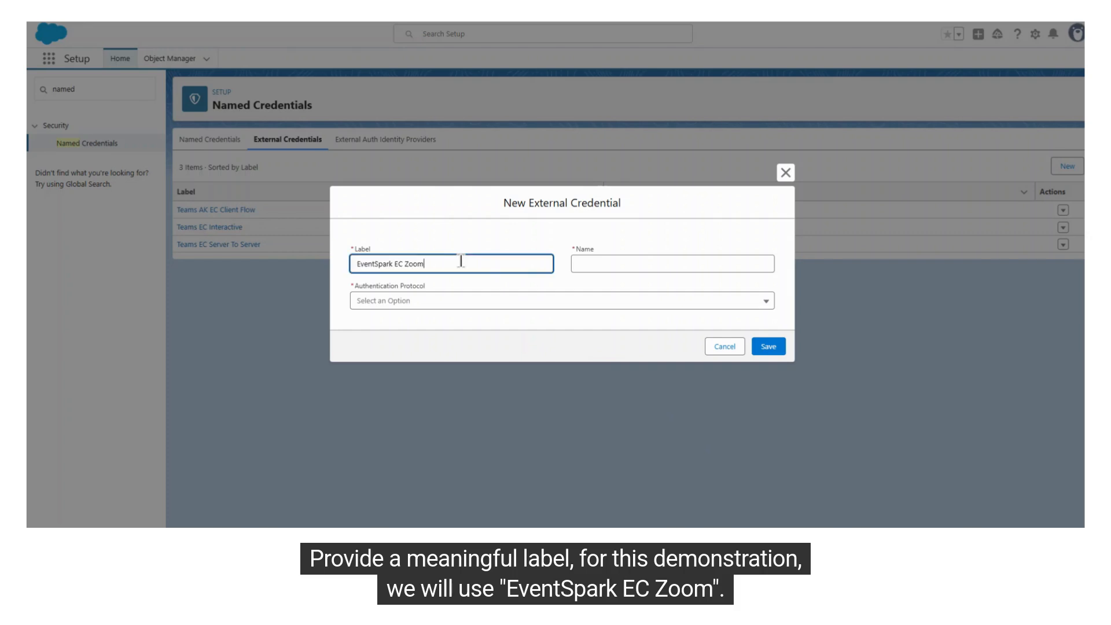
Copy the external credential's label into its Name with underscores between the words, as EventSpark_EC_Zoom
click(577, 264)
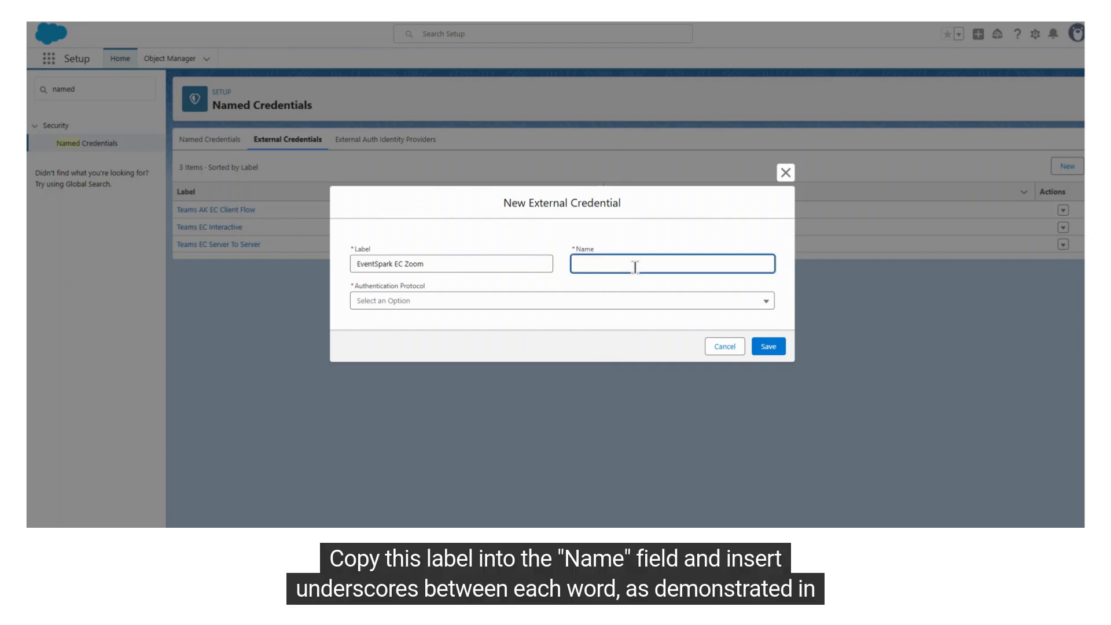
text(EventSpark EC Zoom)
click(615, 265)
key(BackSpace)
text(_)
click(627, 263)
key(BackSpace)
text(_)
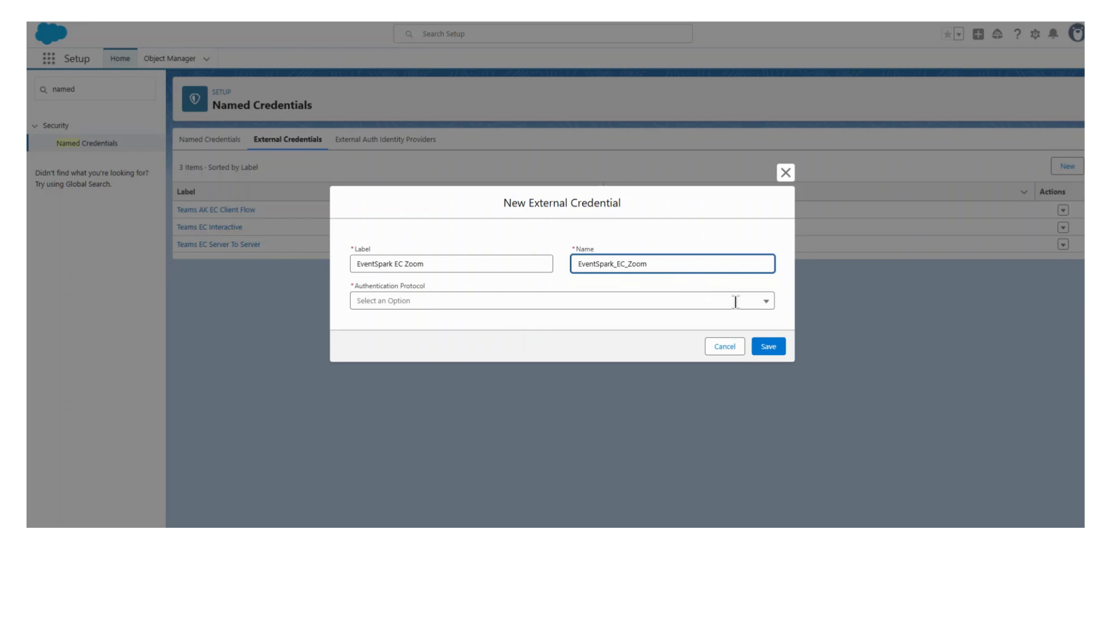
drag(672, 264, 554, 265)
click(554, 262)
Set the external credential's Authentication Protocol to OAuth 2.0 and keep Browser Flow as the Authentication Flow Type
click(436, 297)
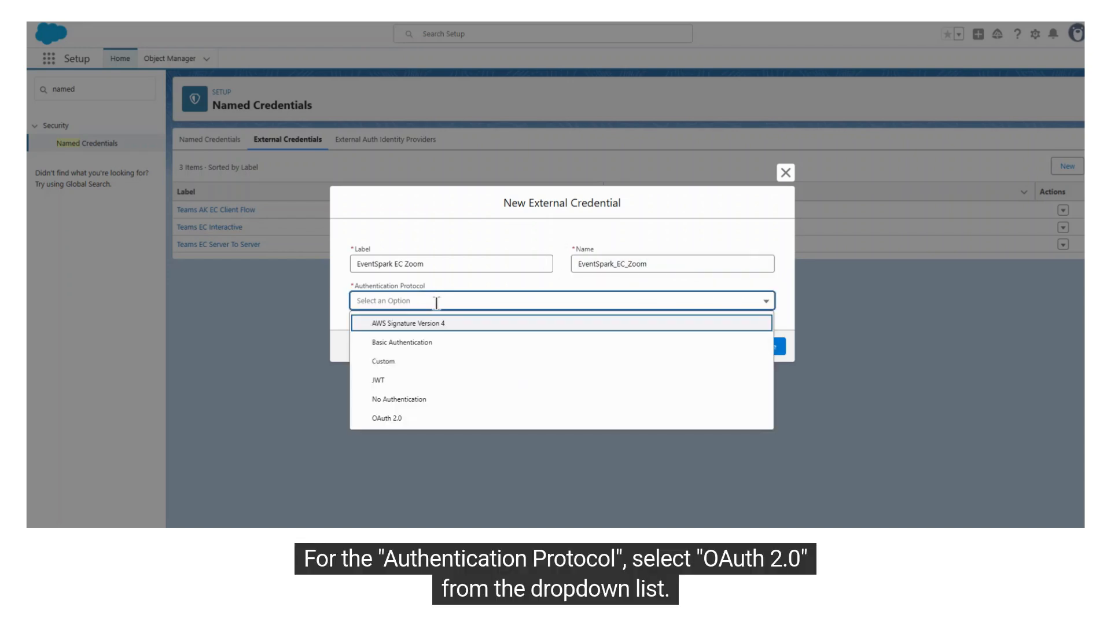
click(388, 429)
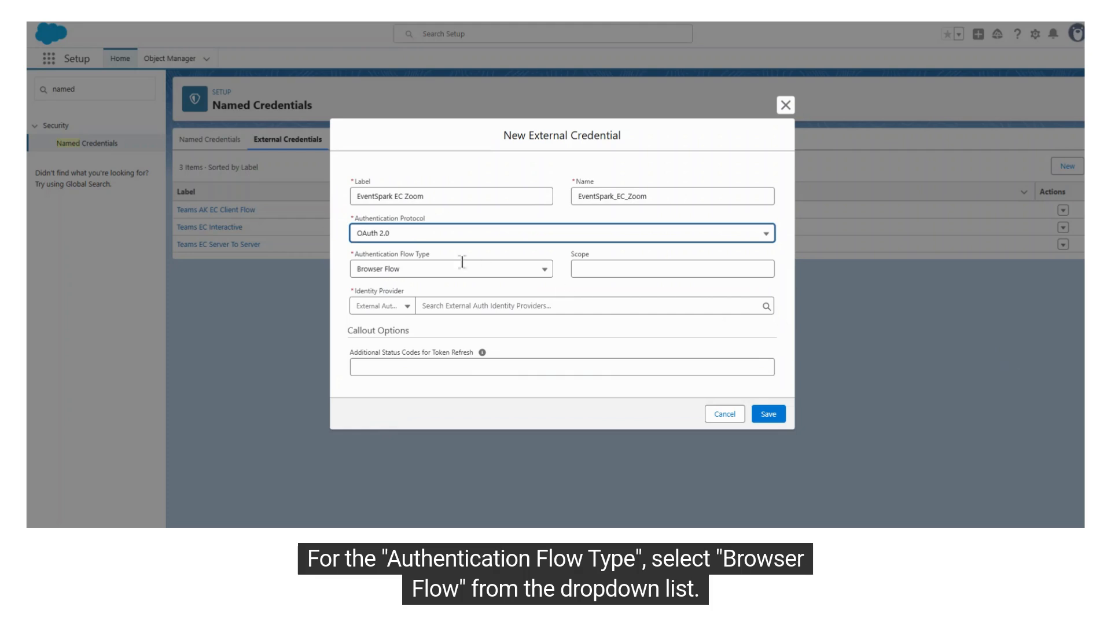
drag(422, 269, 342, 278)
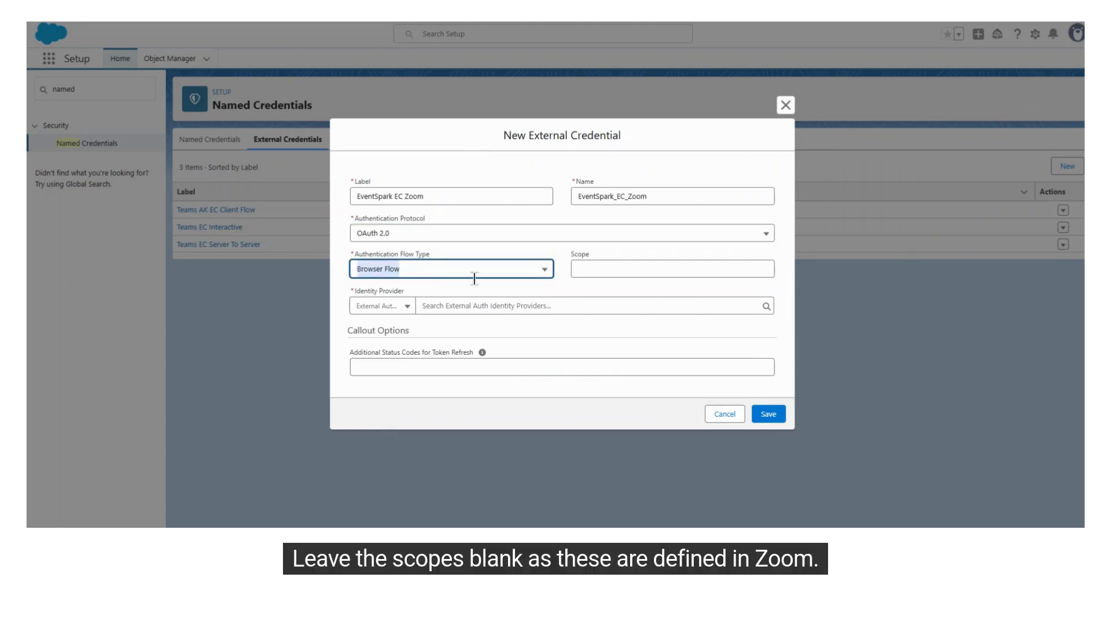
click(452, 270)
click(463, 263)
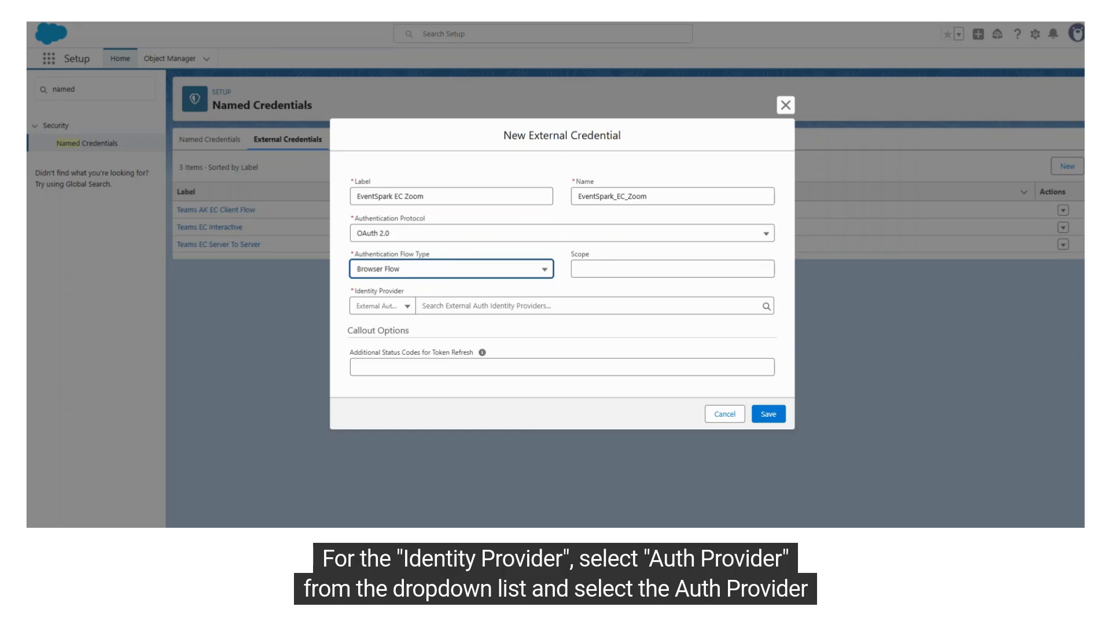
Set the Identity Provider to the Auth Provider EventSpark Zoom Integration and save the external credential
click(402, 307)
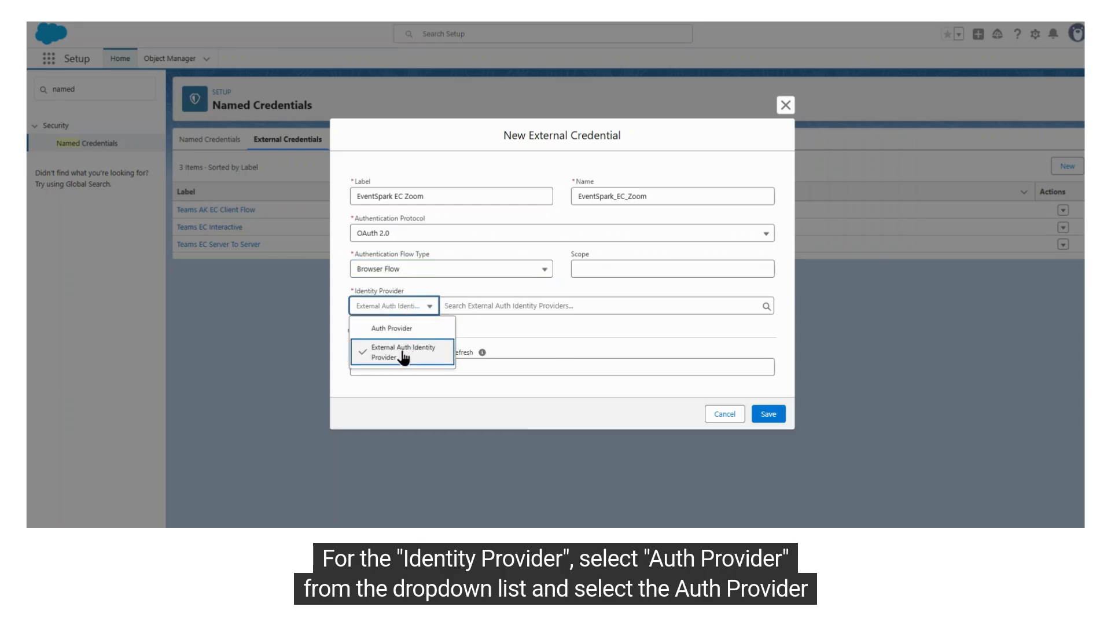
click(410, 328)
click(507, 307)
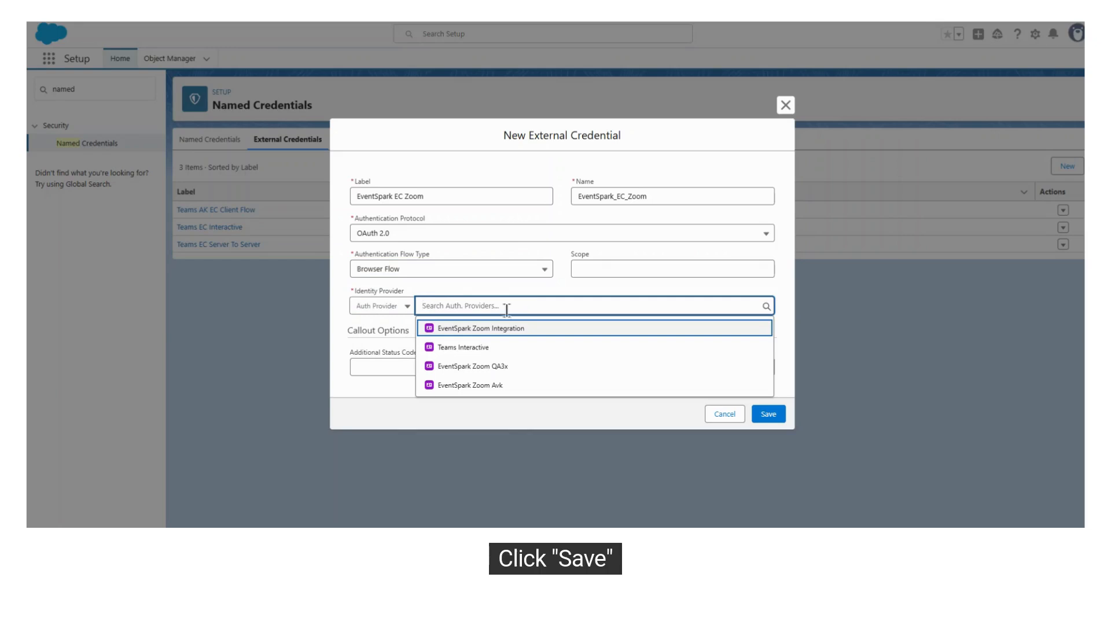
click(450, 330)
click(767, 413)
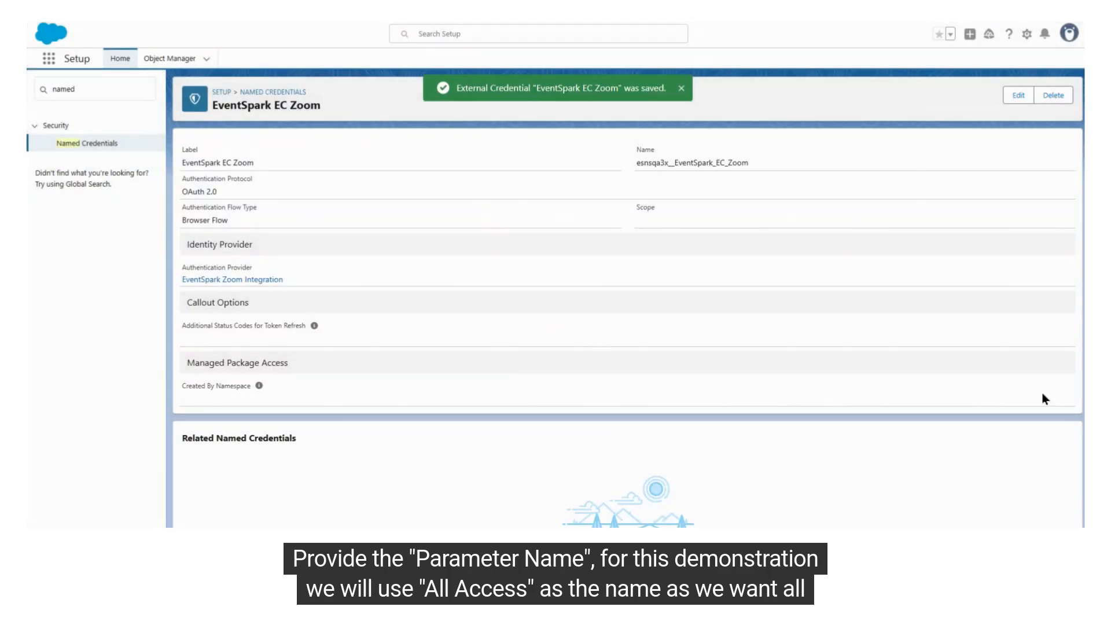
Create a principal for the external credential with Parameter Name All Access and Identity Type Named Principal, leaving Scope blank
scroll(684, 399, down, 1)
scroll(683, 400, down, 5)
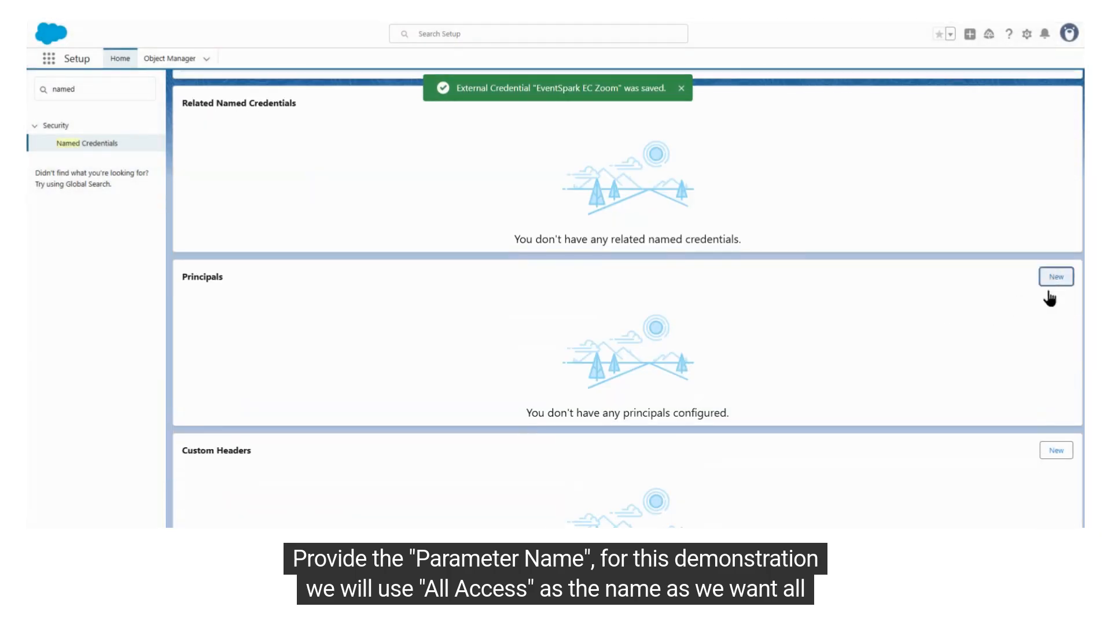
click(1056, 278)
click(497, 263)
text(All Access)
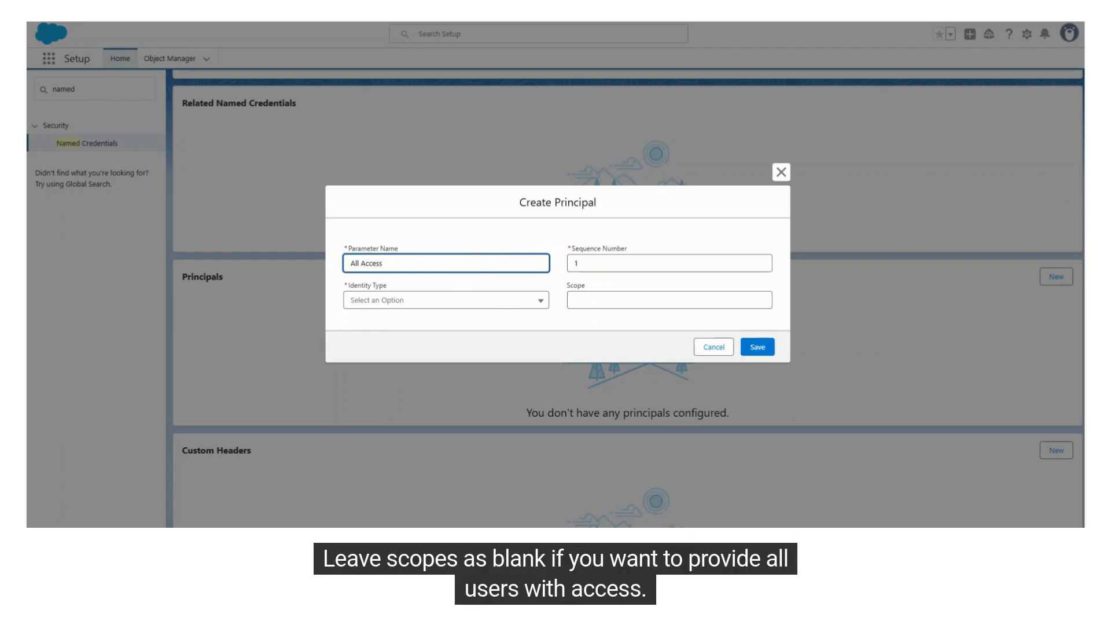
click(455, 299)
click(426, 324)
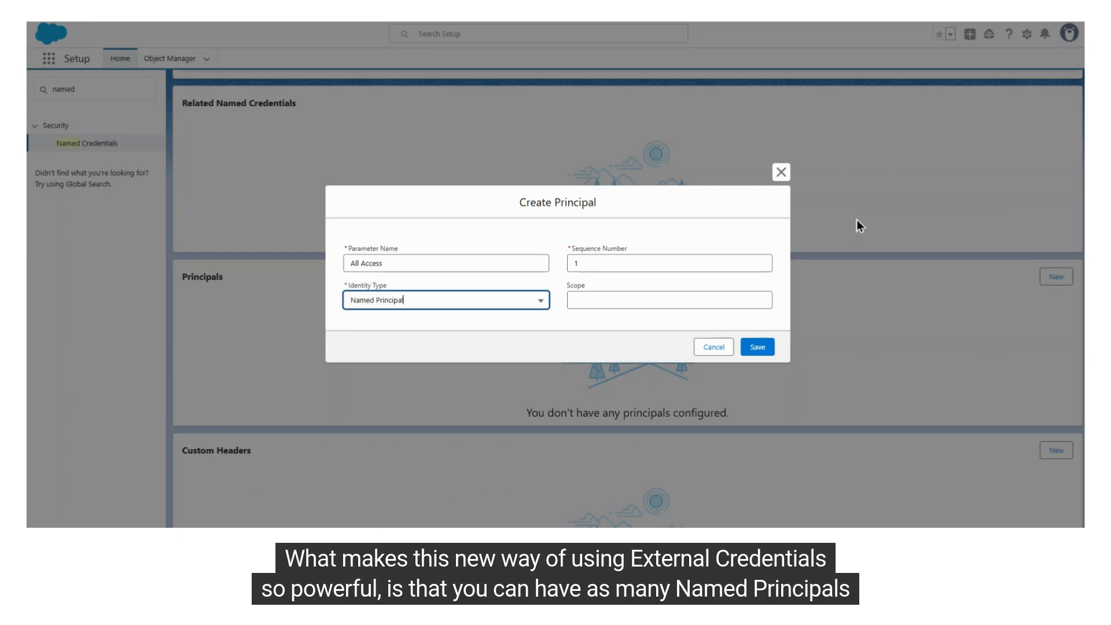
click(764, 349)
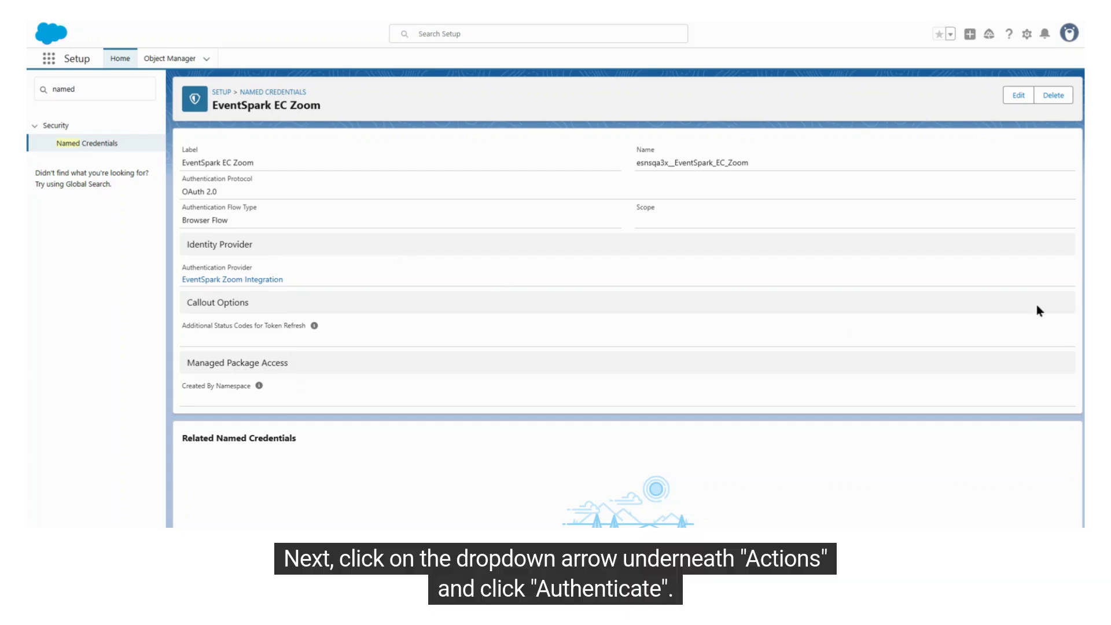
Authenticate the All Access principal, allowing the Zoom app's permissions and confirming external access
scroll(627, 278, down, 6)
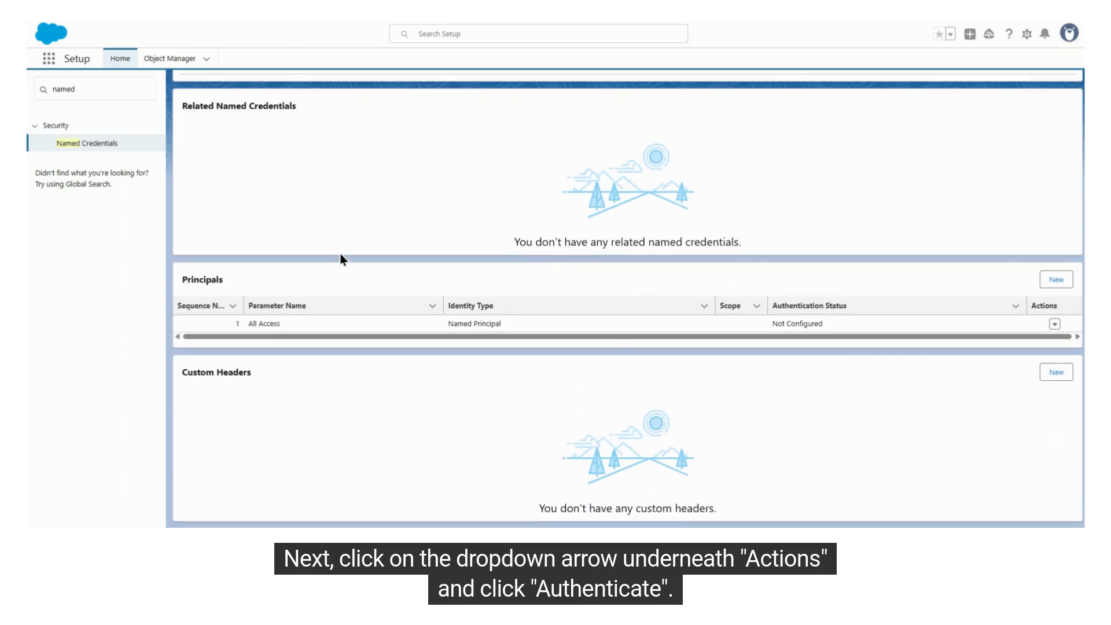
click(1054, 323)
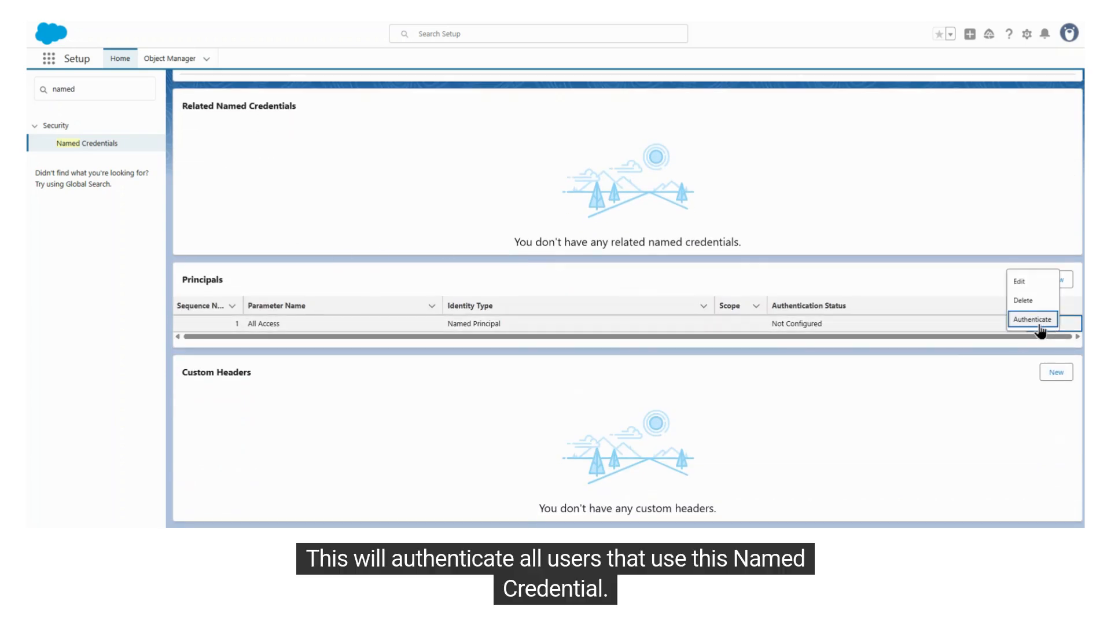
click(1013, 321)
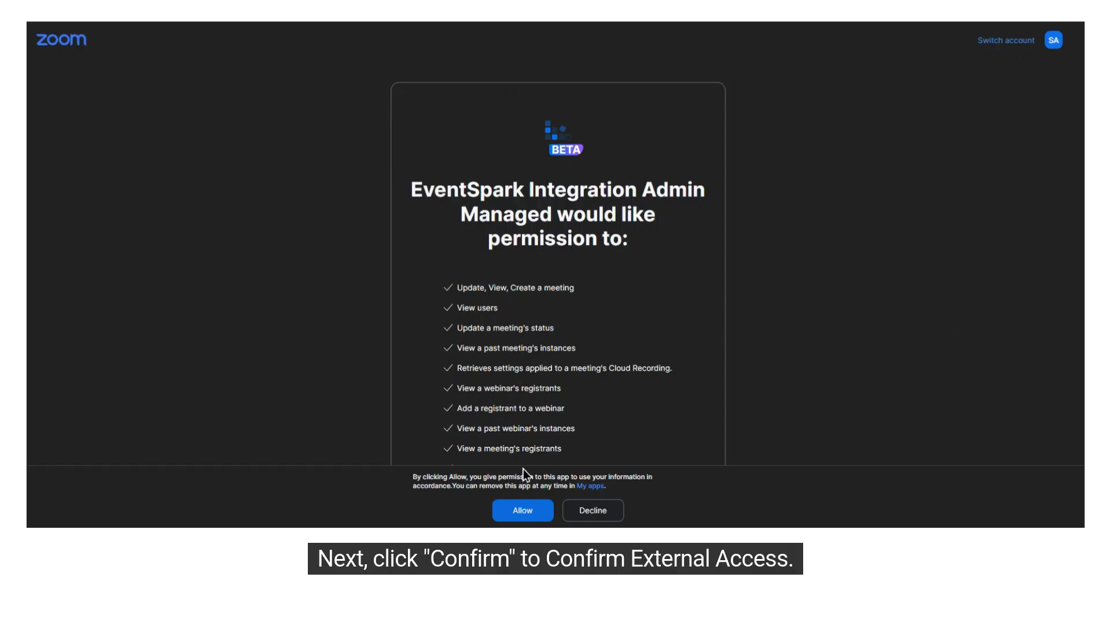
click(520, 512)
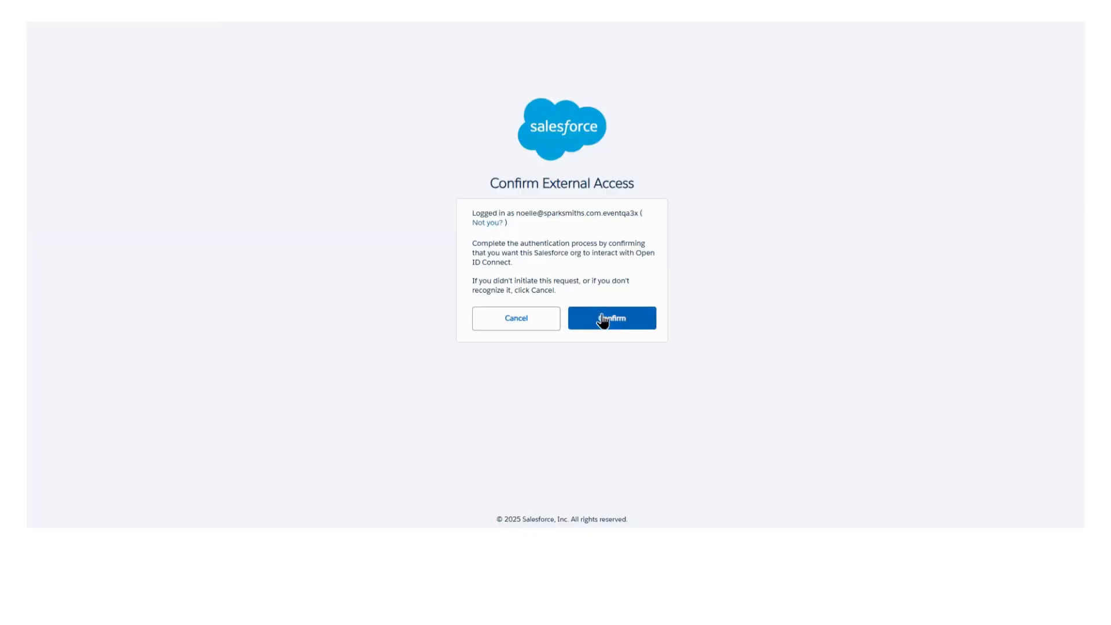
click(617, 326)
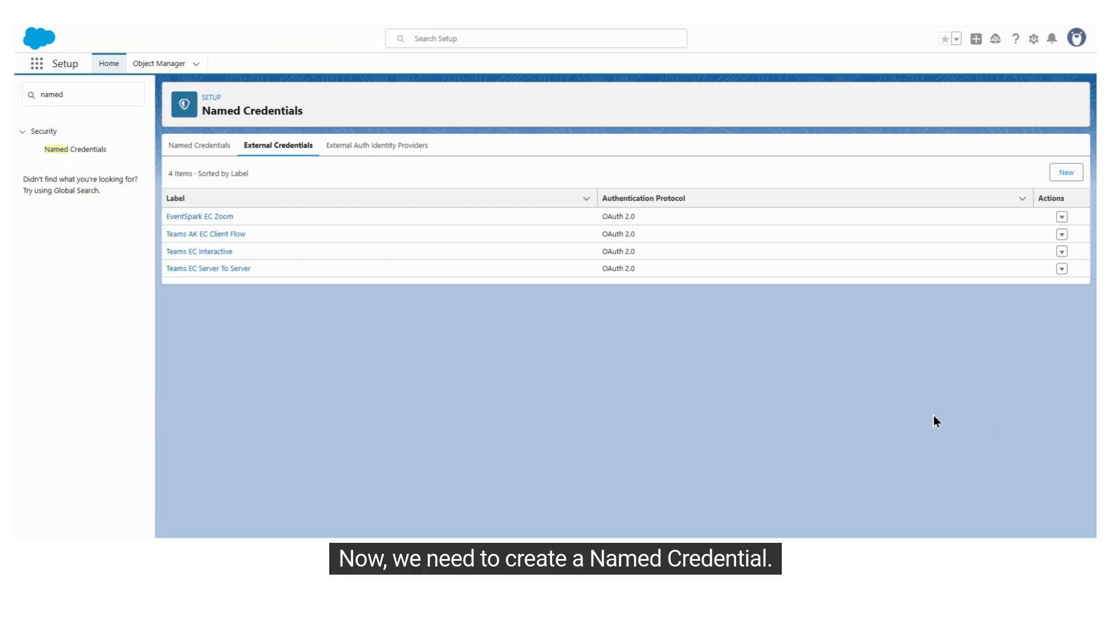
Open the Named Credentials list in Setup
drag(200, 114, 301, 113)
click(307, 113)
click(78, 150)
click(188, 145)
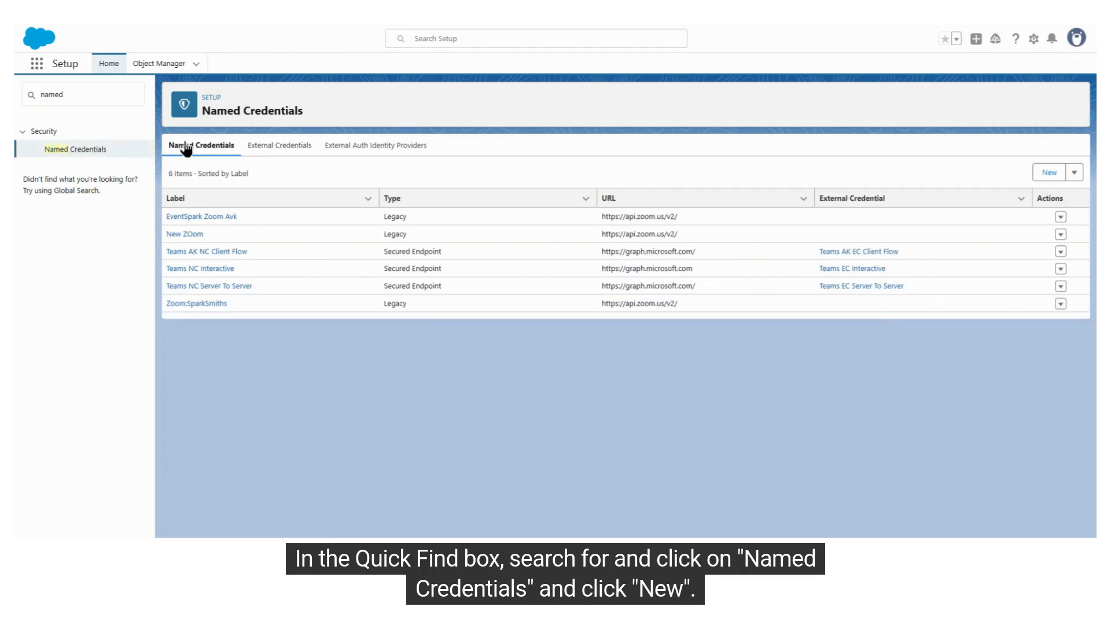
click(1050, 173)
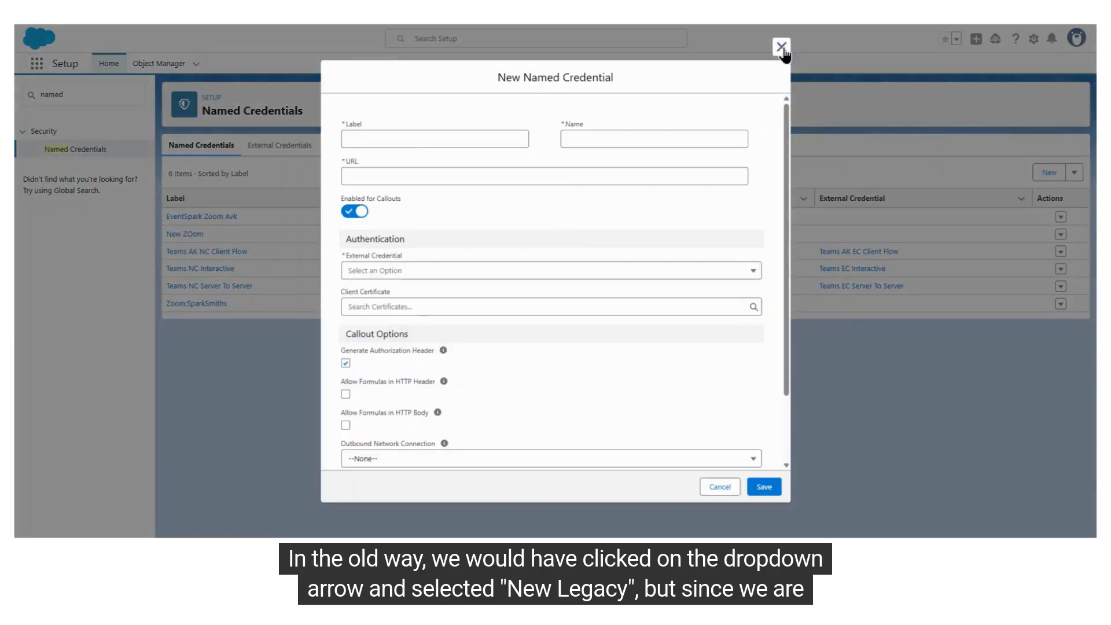
click(782, 44)
click(1075, 173)
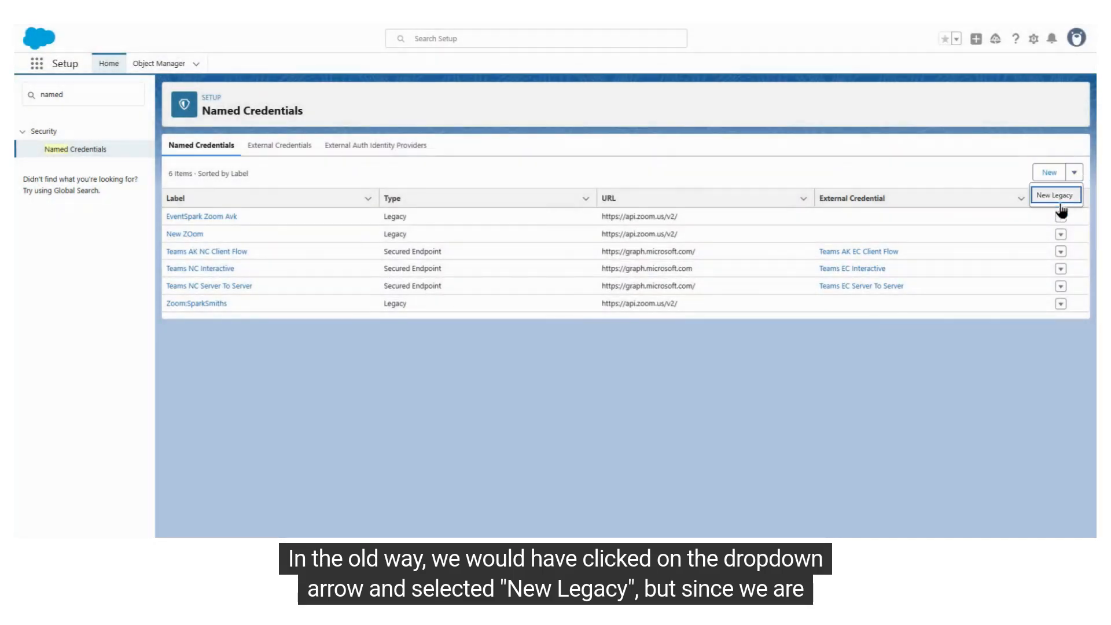
click(1003, 169)
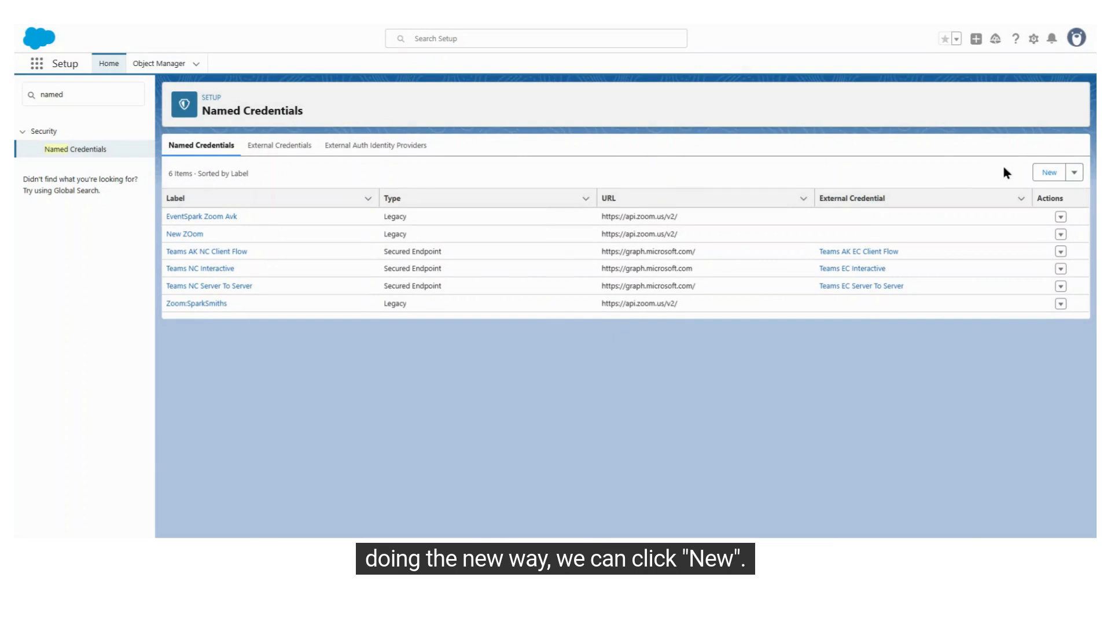
Start a new non-legacy named credential and label it EventSpark NC Zoom
click(1049, 174)
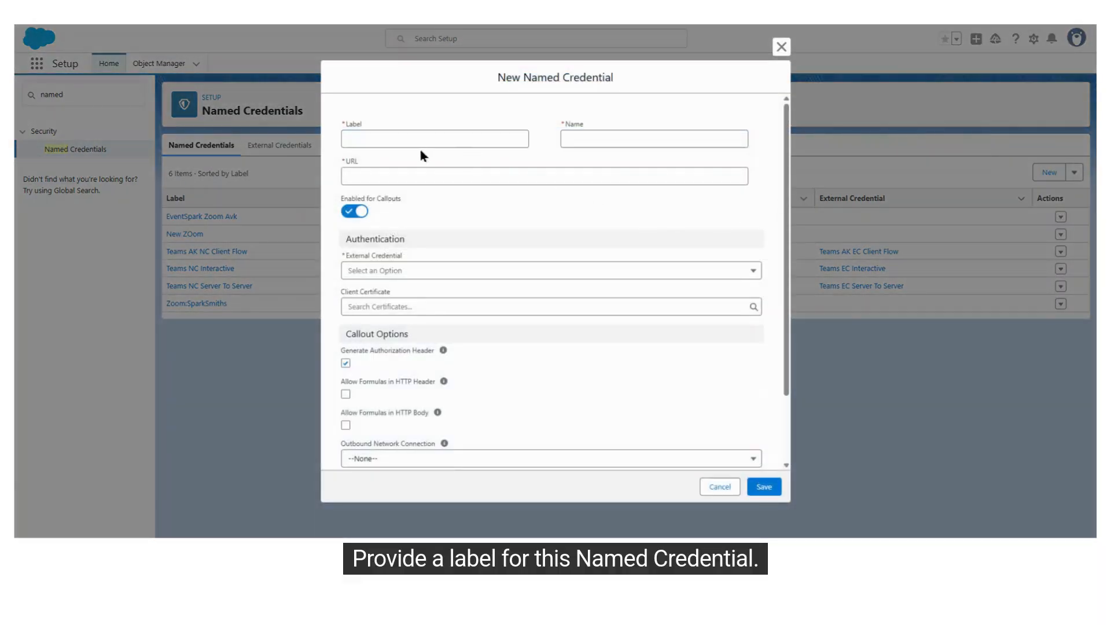
click(473, 140)
text(EventSpark NC Zoom)
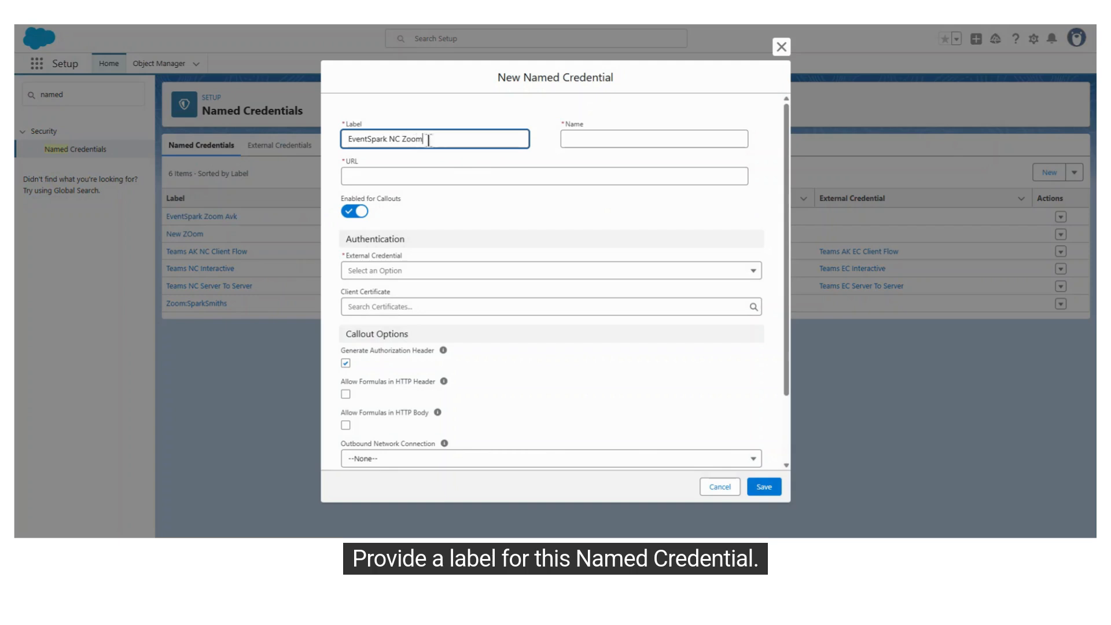
Set the named credential's Name to EventSpark_NC_Zoom, matching its label with underscores between the words
drag(428, 140, 347, 143)
key(ctrl+c)
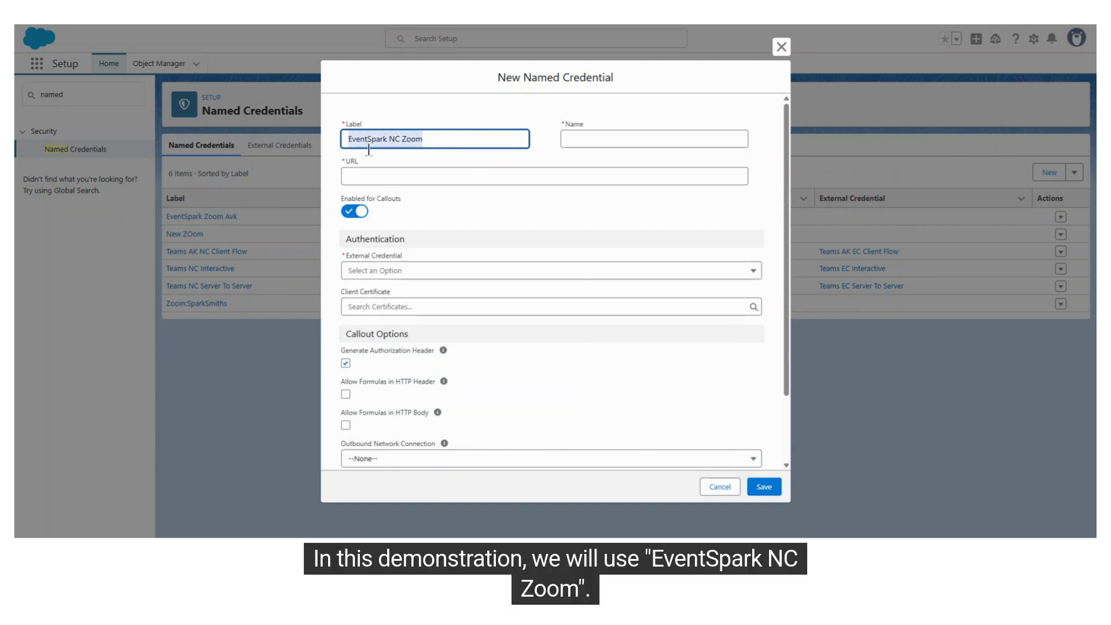
click(472, 139)
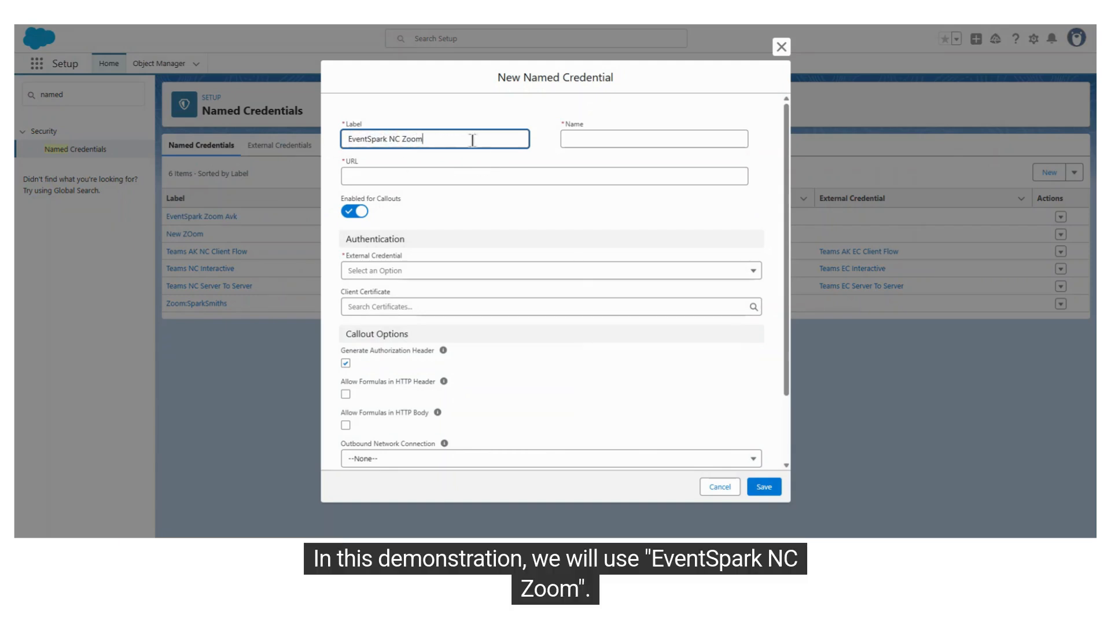
click(569, 139)
key(ctrl+v)
click(609, 139)
key(BackSpace)
text(_)
click(623, 139)
key(BackSpace)
text(_)
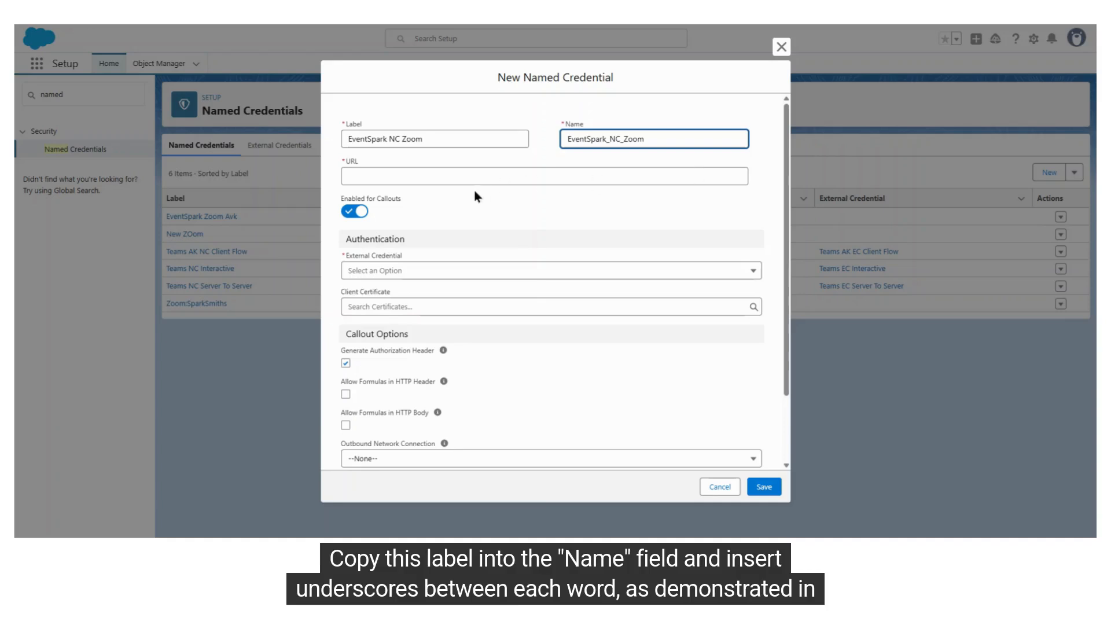
drag(645, 140, 570, 139)
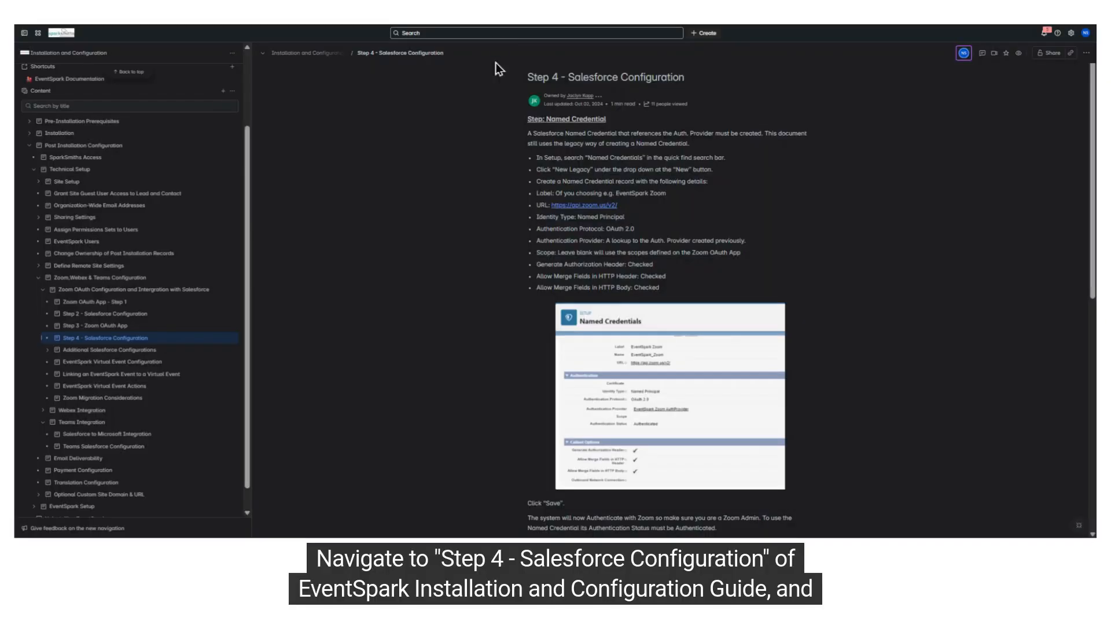
drag(523, 77, 685, 78)
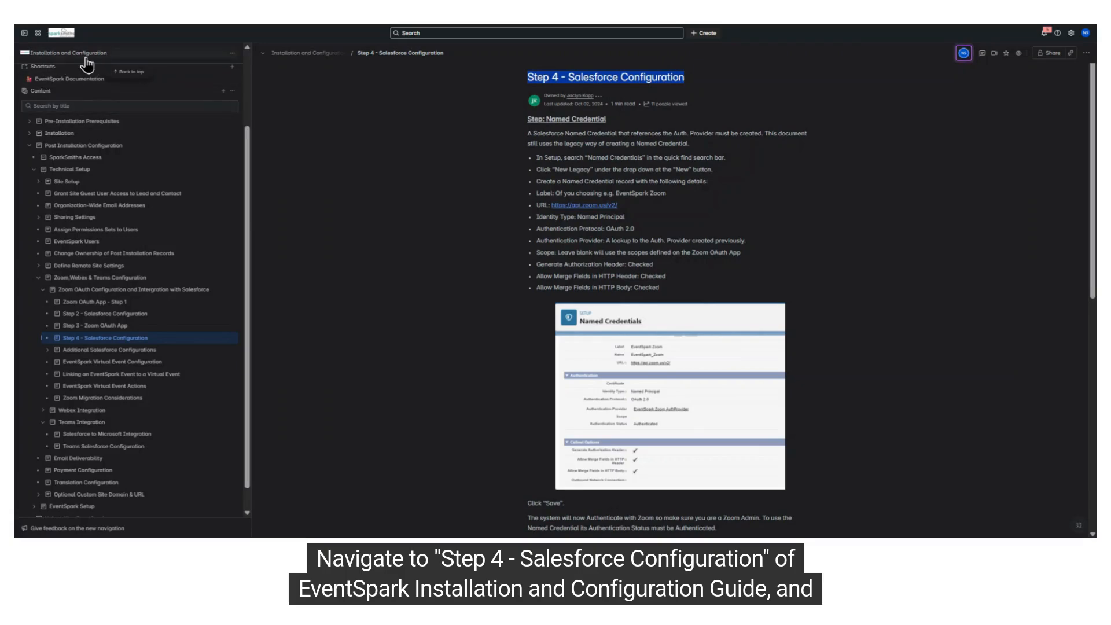
drag(618, 205, 552, 205)
key(ctrl+c)
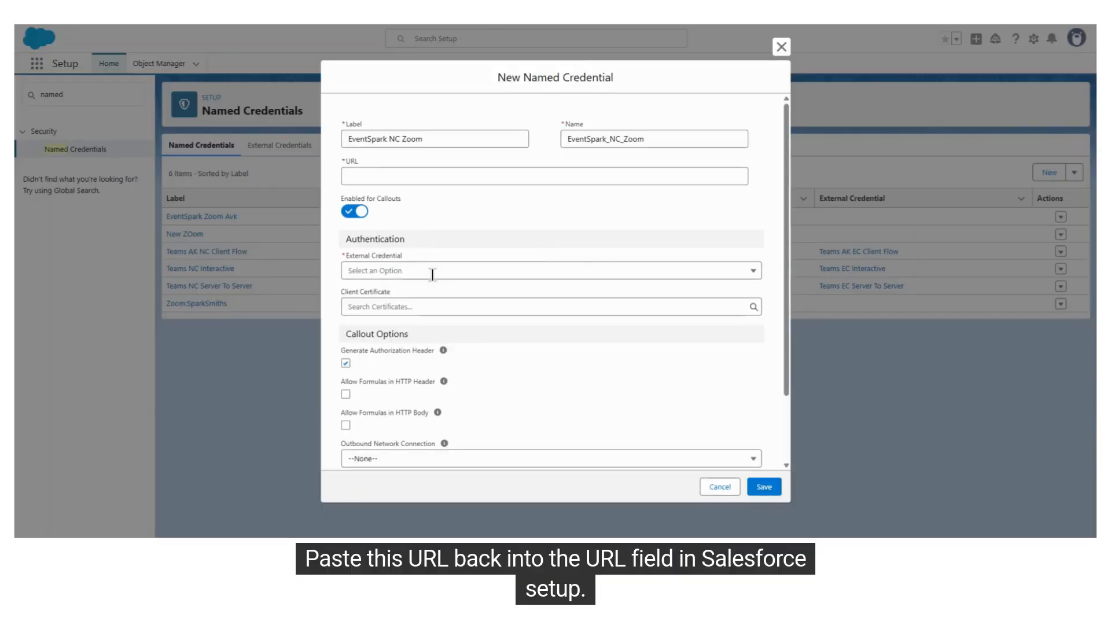
click(383, 176)
key(ctrl+v)
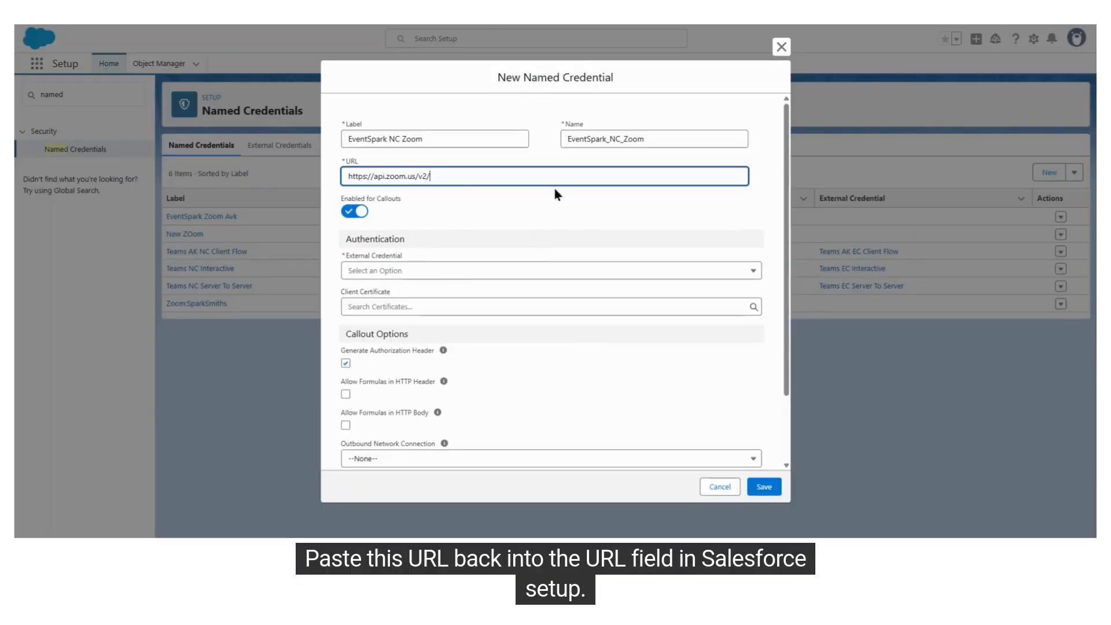
drag(342, 162, 378, 160)
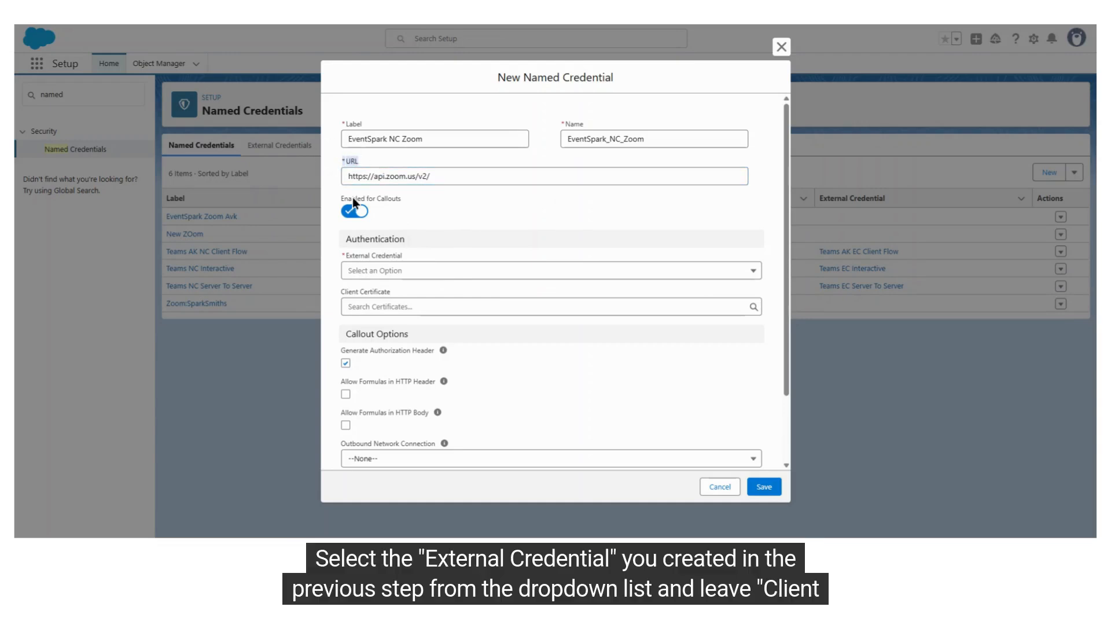
Choose EventSpark EC Zoom as the named credential's External Credential, leaving Client Certificate blank
scroll(514, 201, down, 1)
scroll(513, 201, down, 1)
click(436, 214)
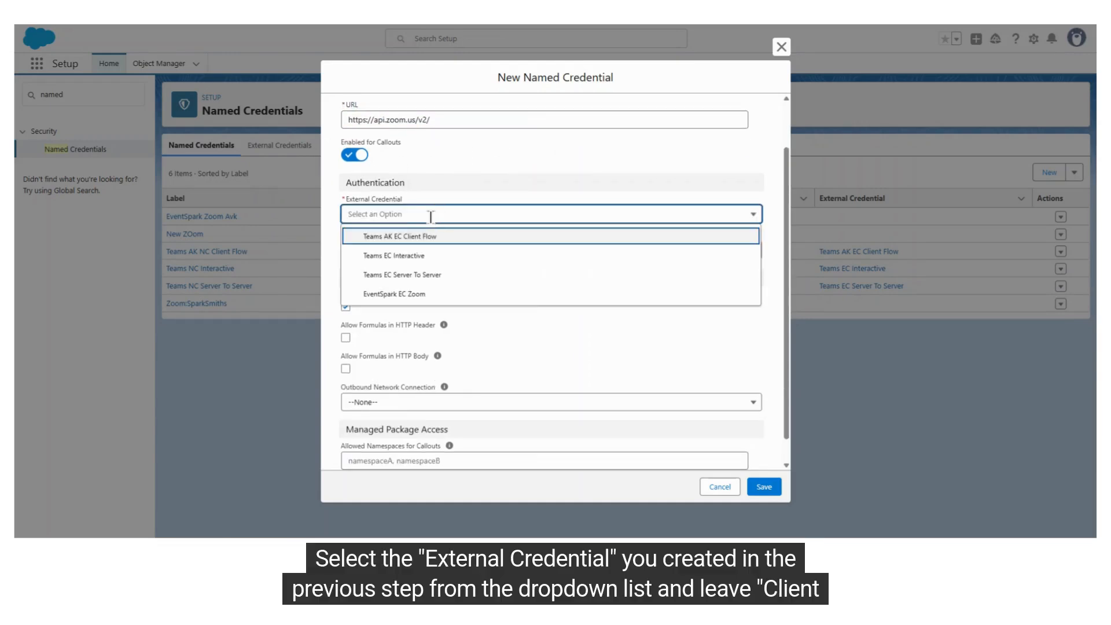
click(393, 294)
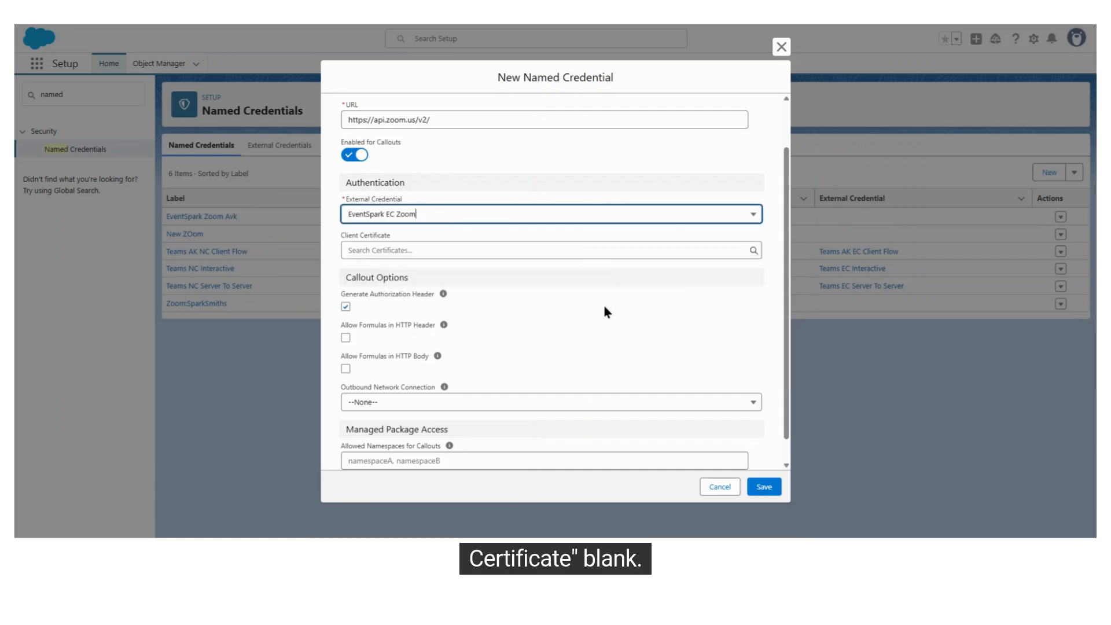
scroll(601, 301, down, 1)
triple_click(392, 210)
click(576, 311)
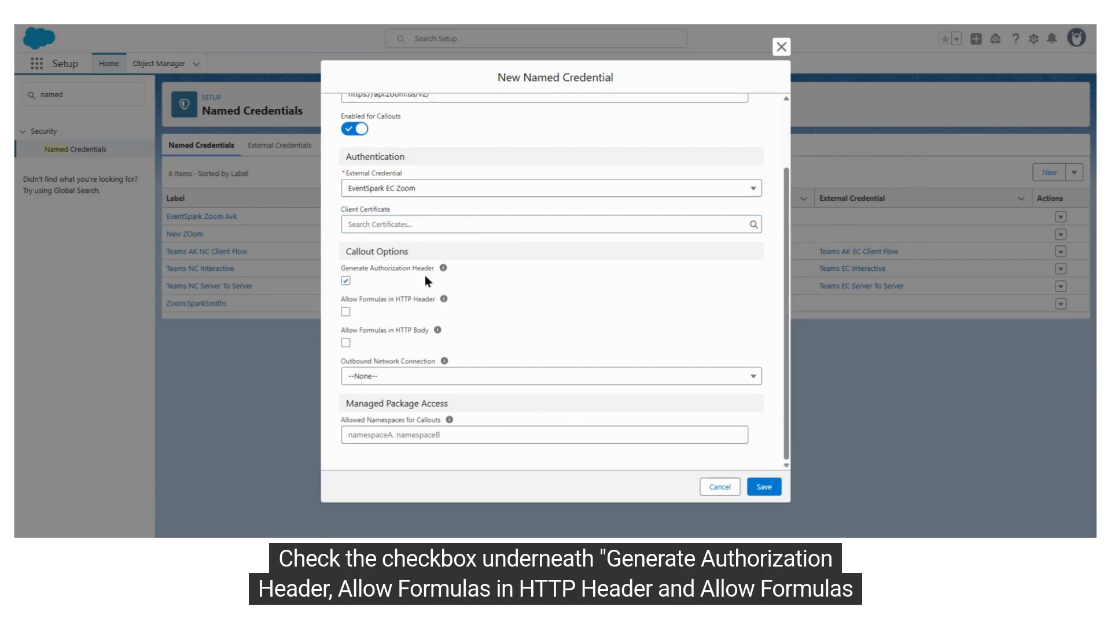
Allow formulas in the HTTP header and body, add evsprk as the allowed namespace for callouts, and save the named credential
click(345, 312)
click(346, 343)
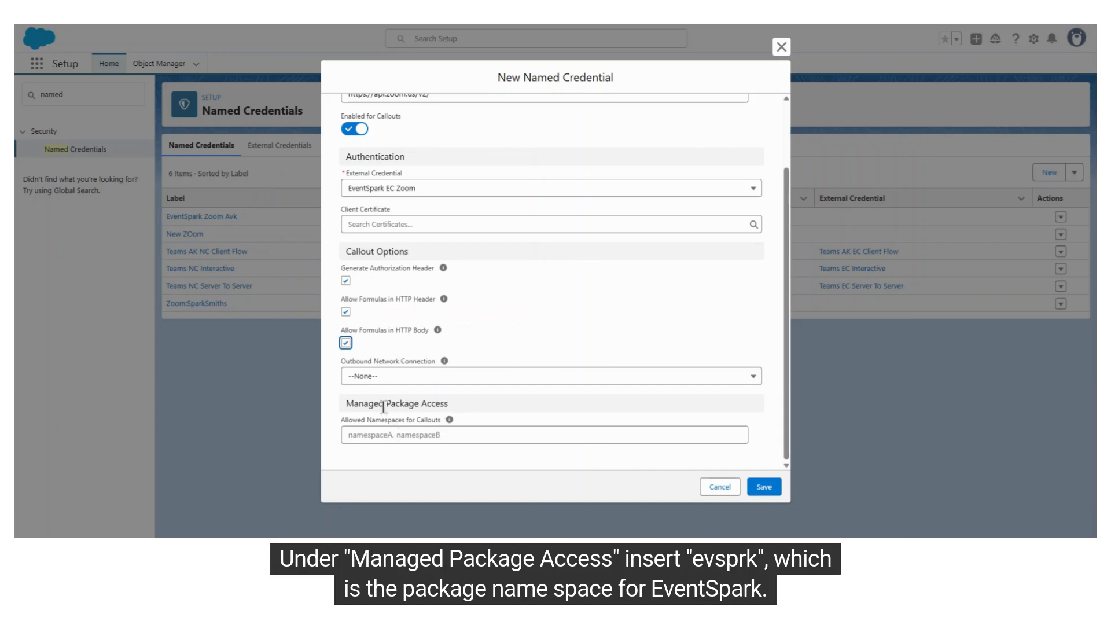
click(392, 434)
text(evsprk)
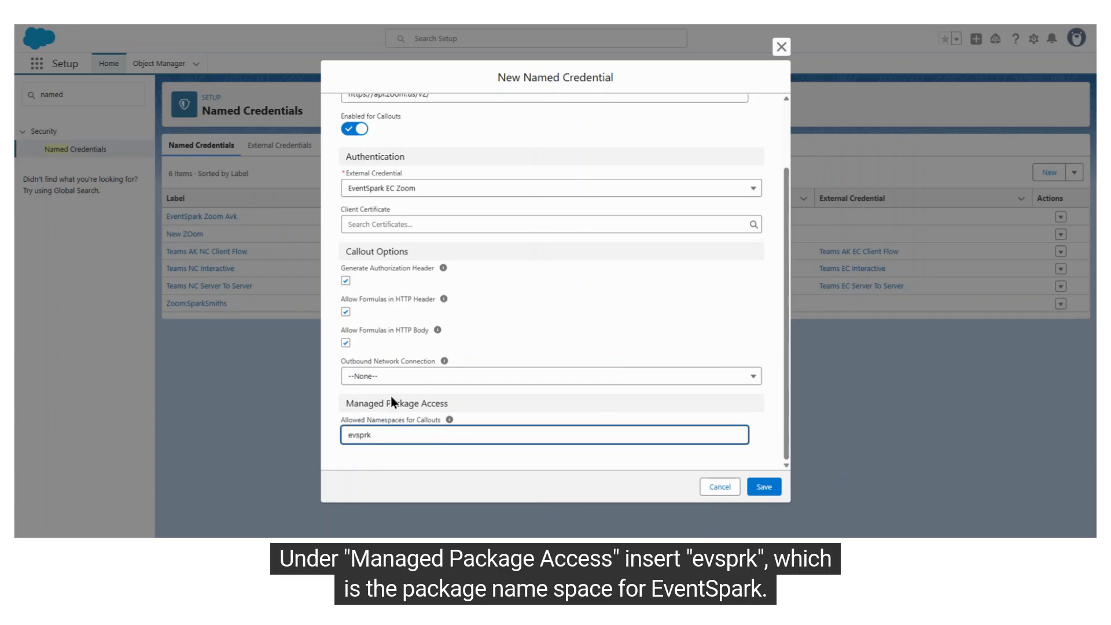
click(769, 487)
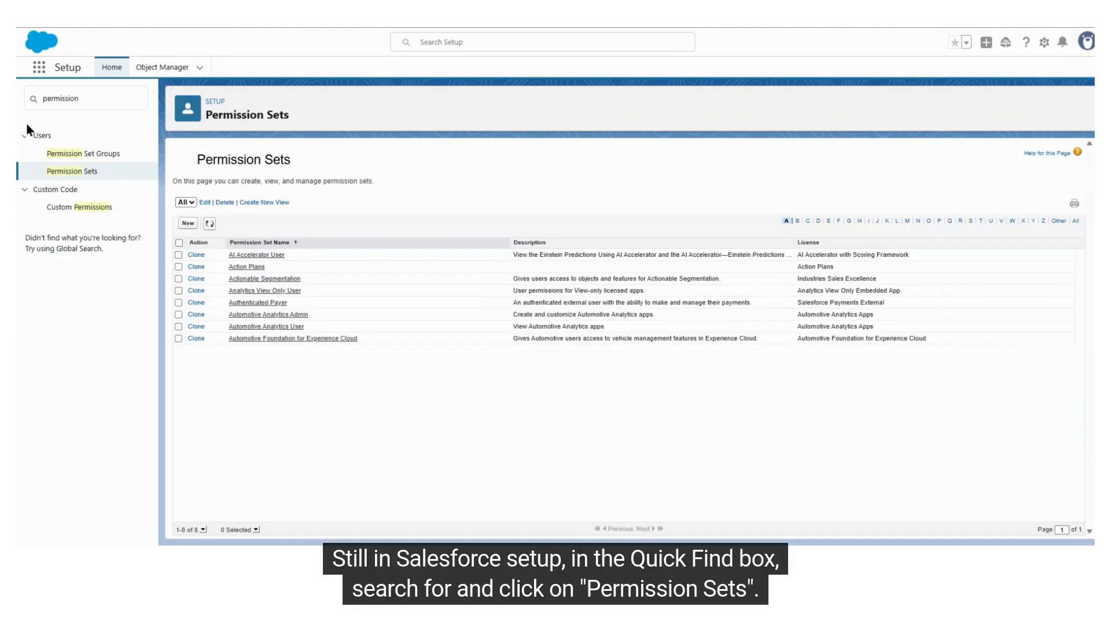
Start a new permission set from the Permission Sets page and label it EventSpark Zoom Integration
click(71, 172)
click(187, 225)
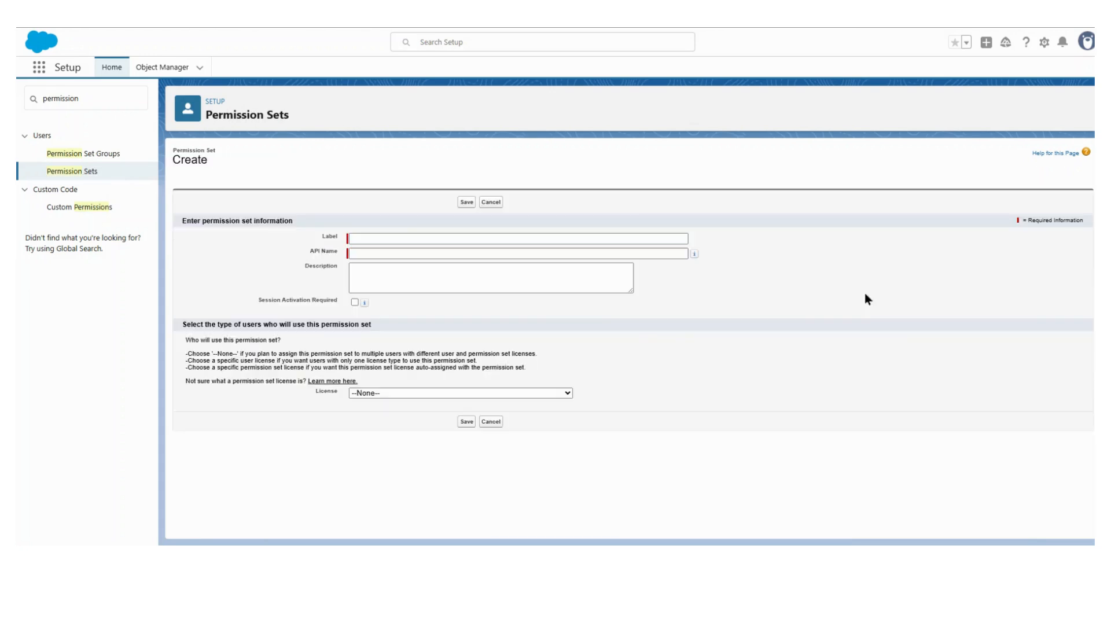
click(400, 237)
text(EventSpark Zoom Integration)
click(799, 289)
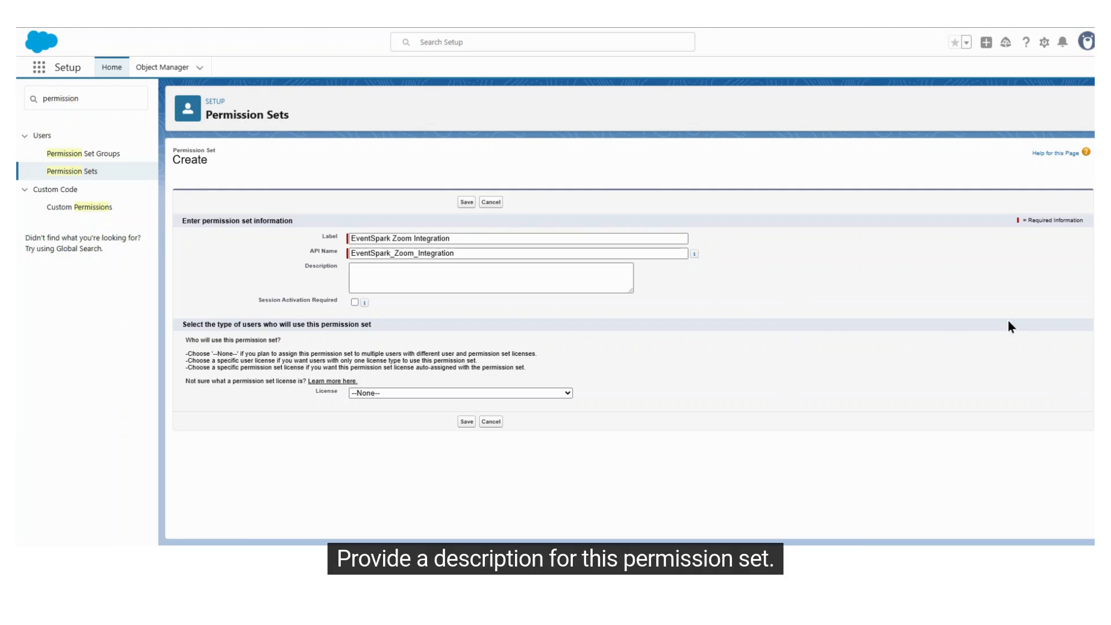
Enter the description "For EventSpark Integration with Virtual Platform Providers. This can be assigned to both internal users and guest users." and save the permission set
click(624, 287)
text(For EventSpark Integration with Virtual Platform Providers. This can be assigned to both internal users and guest users.)
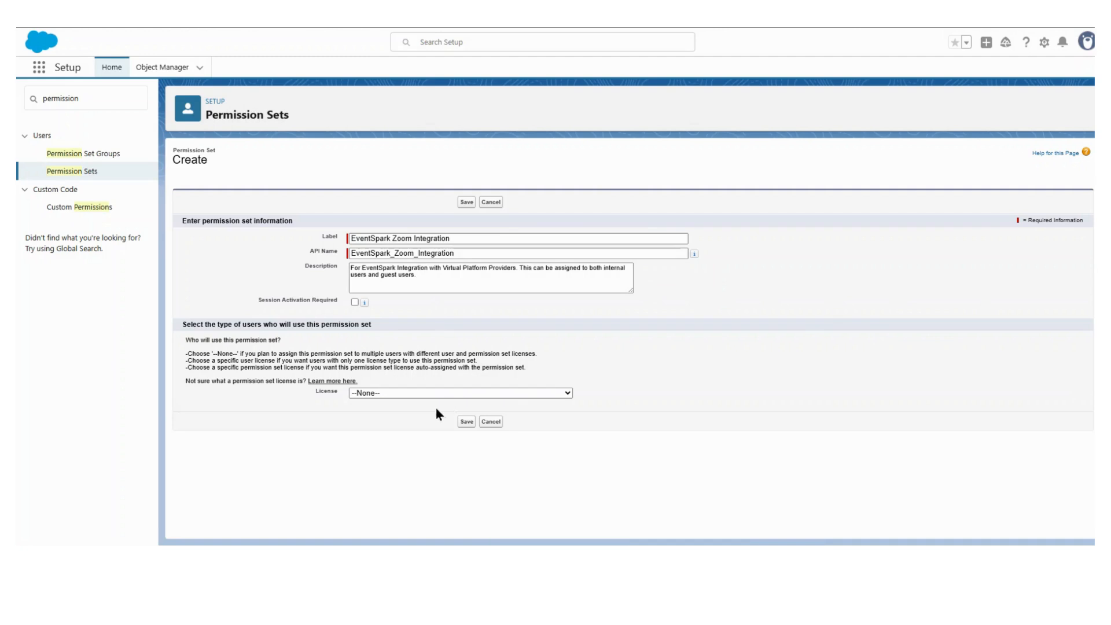
click(466, 421)
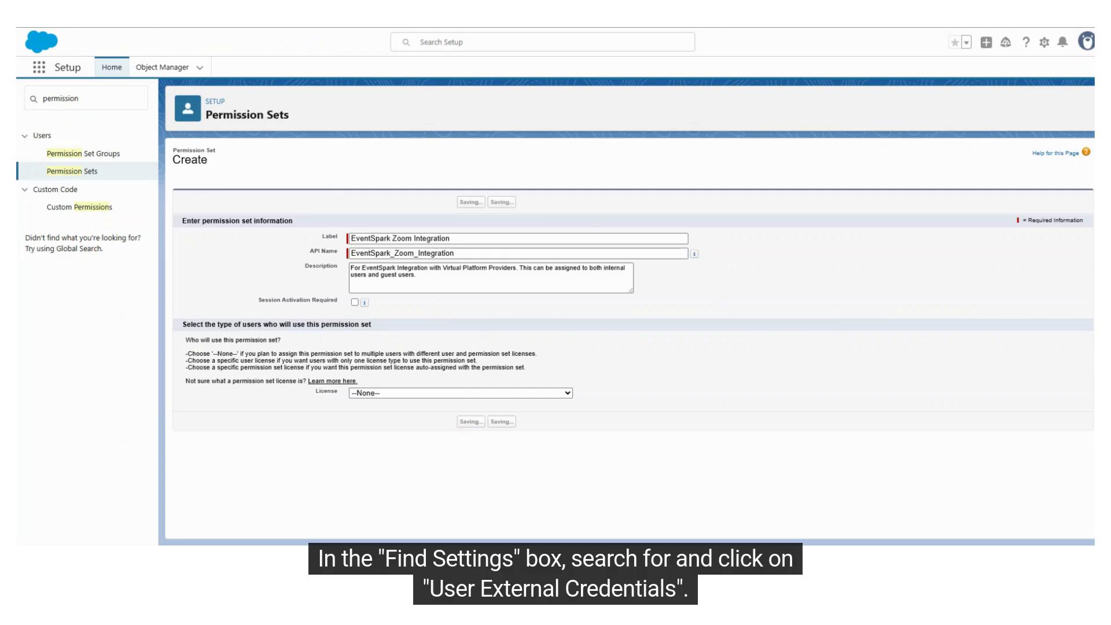
Find User External Credentials in the permission set's settings, enable the Read object permission and save
click(105, 103)
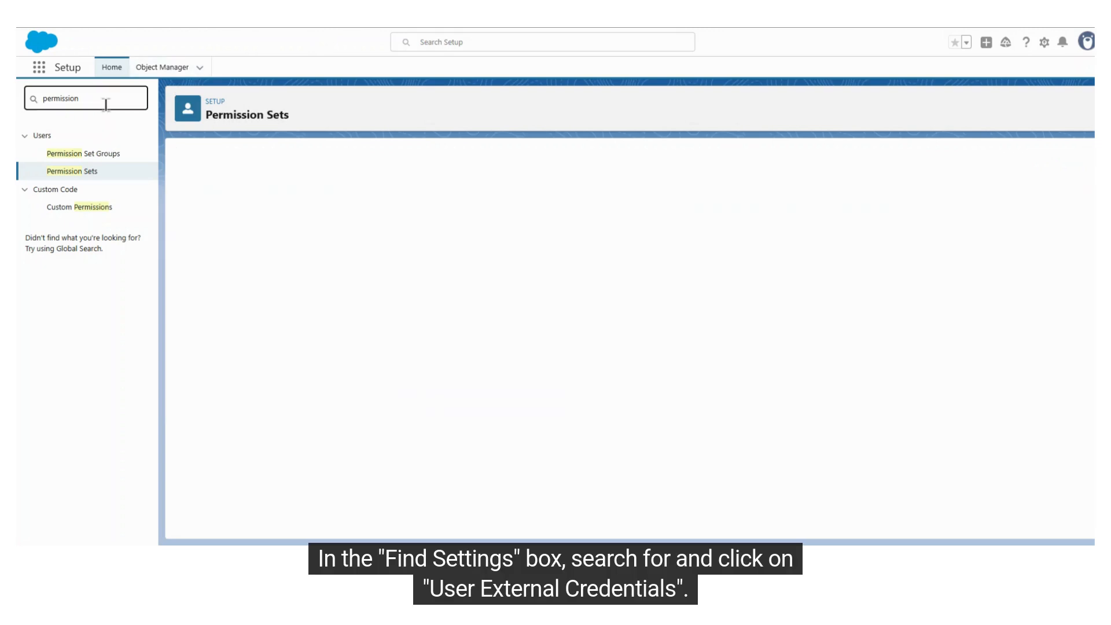
click(226, 184)
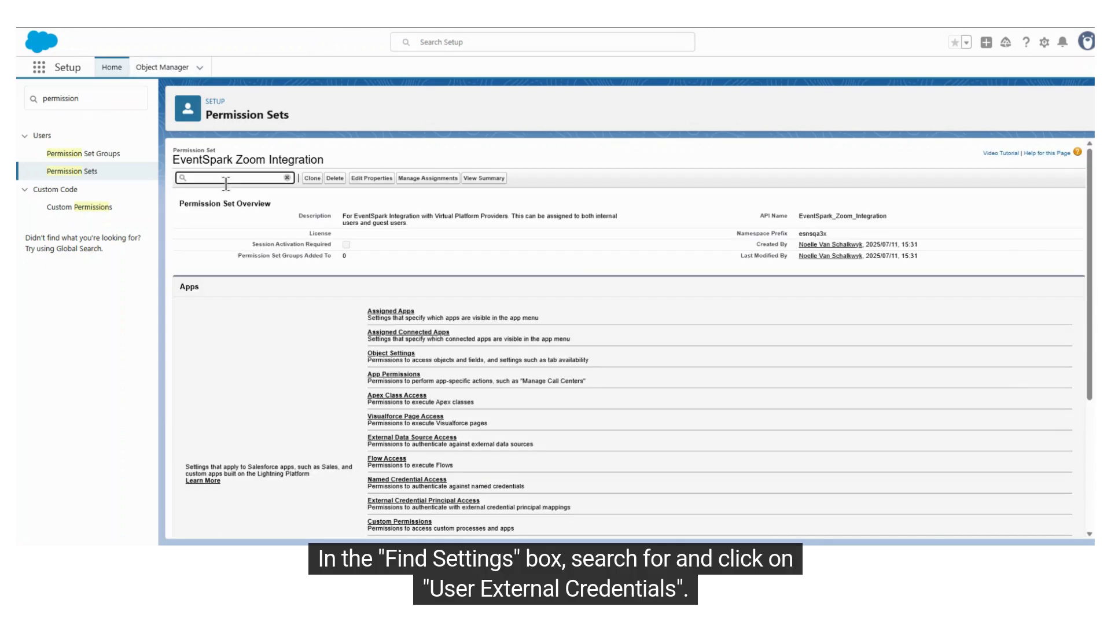
text(user ext)
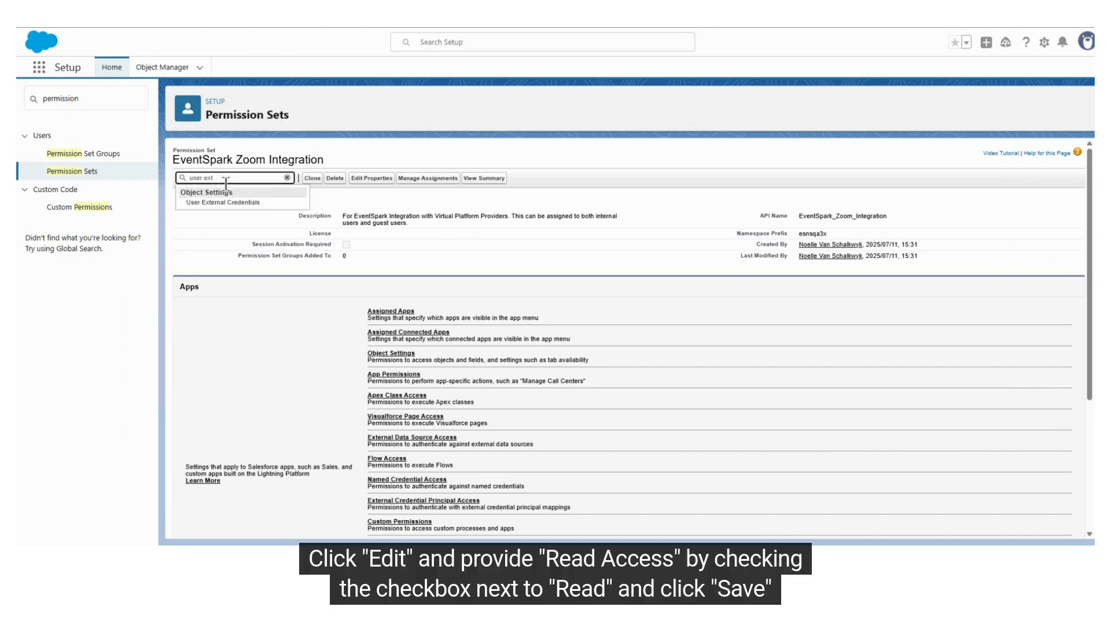
click(236, 204)
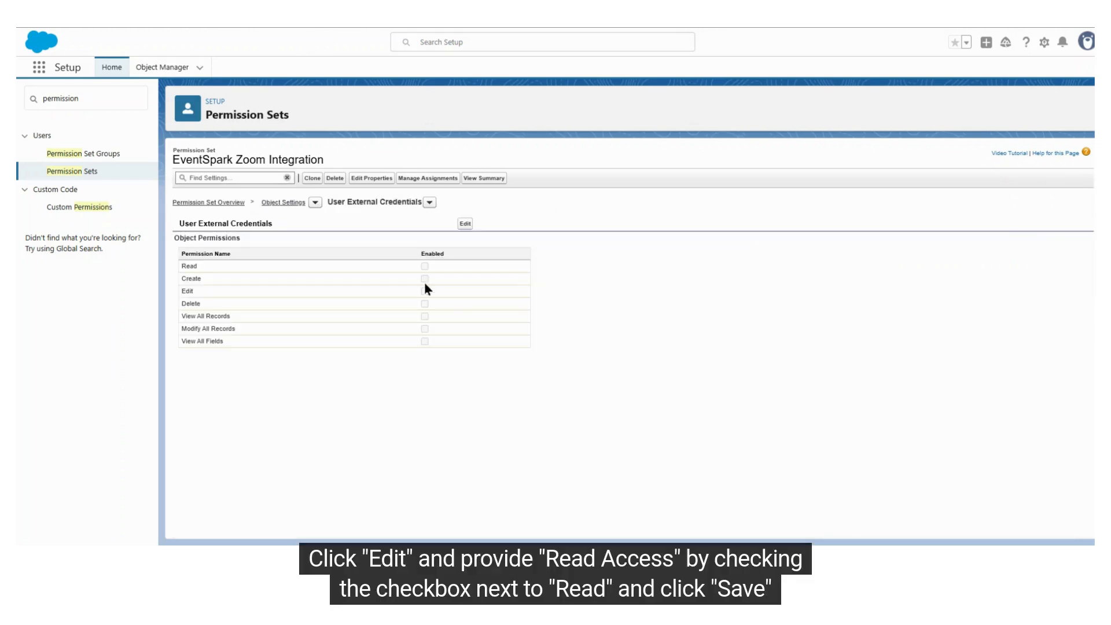
click(466, 225)
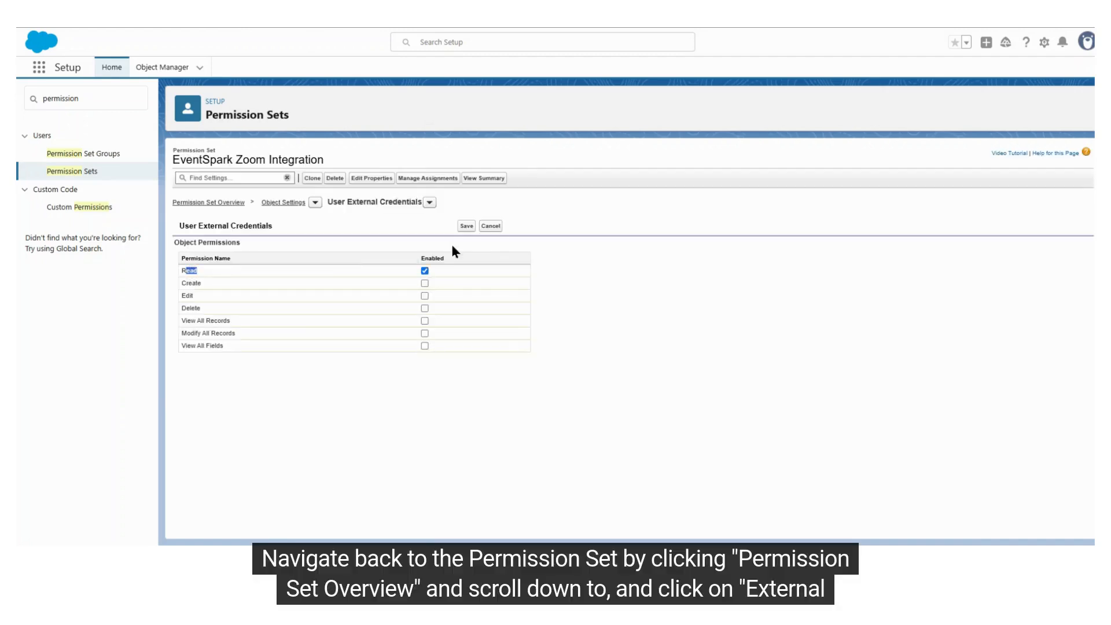
click(467, 229)
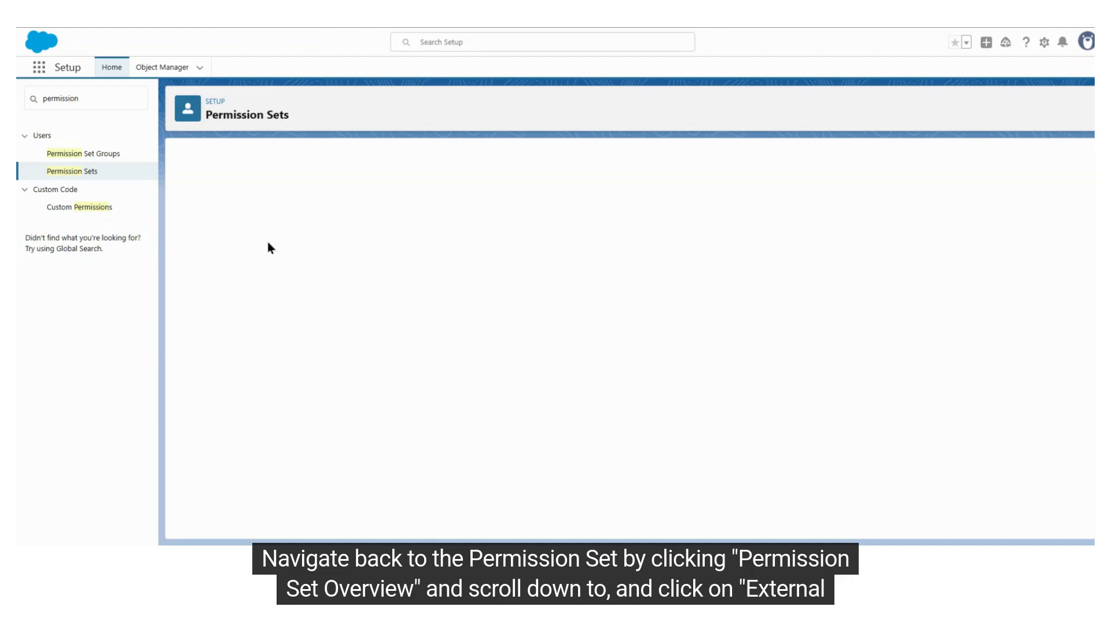
Enable the EventSpark_EC_Zoom - All Access principal in the permission set's External Credential Principal Access and save
click(291, 218)
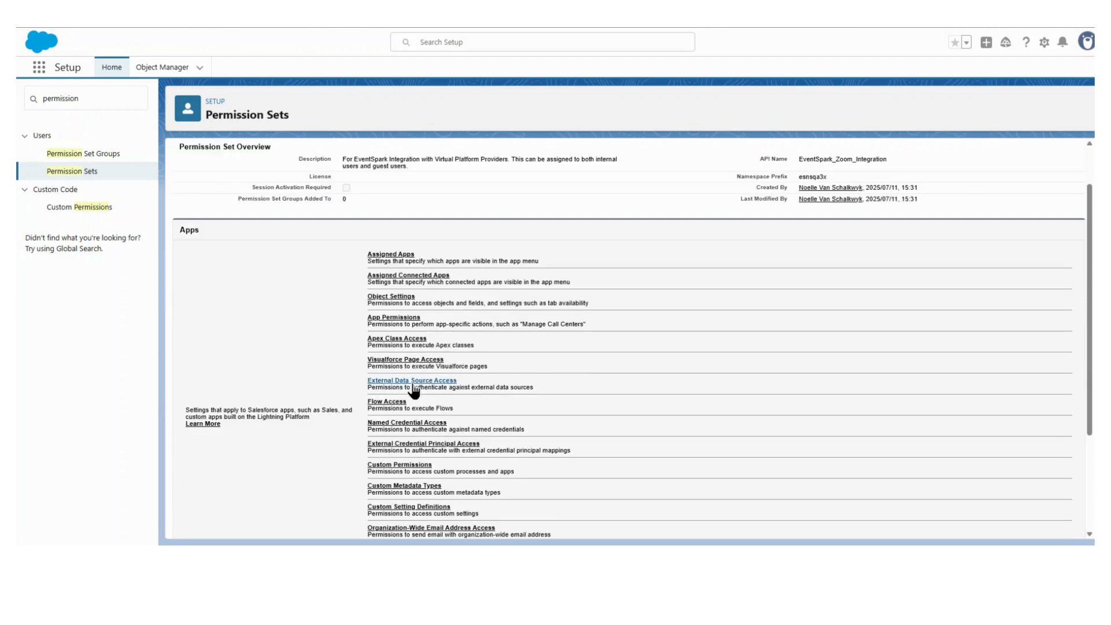
click(398, 444)
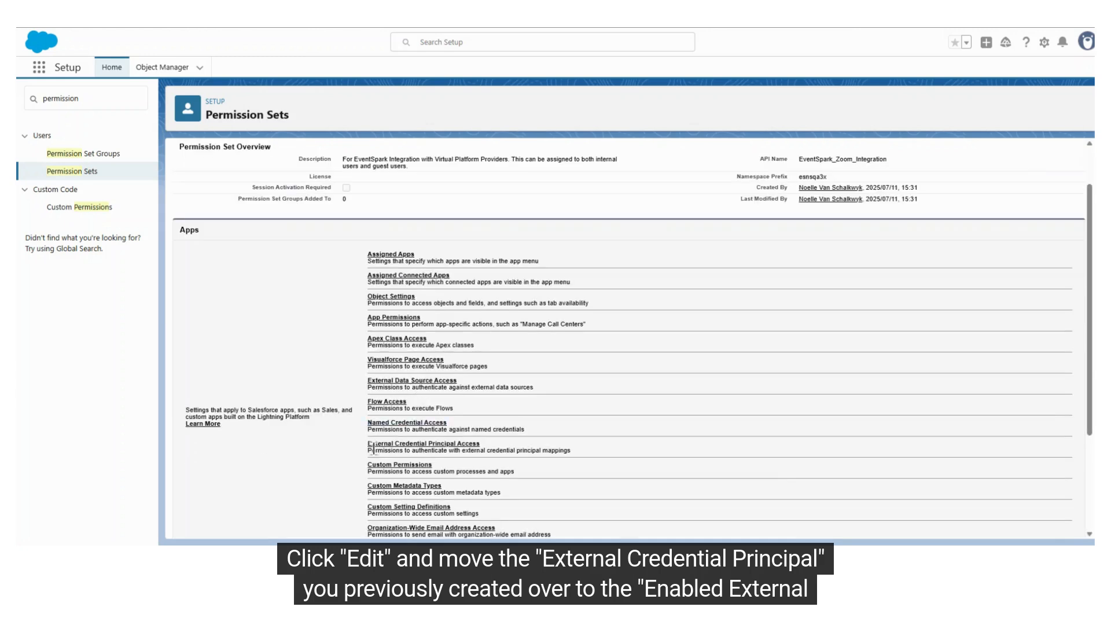
click(398, 443)
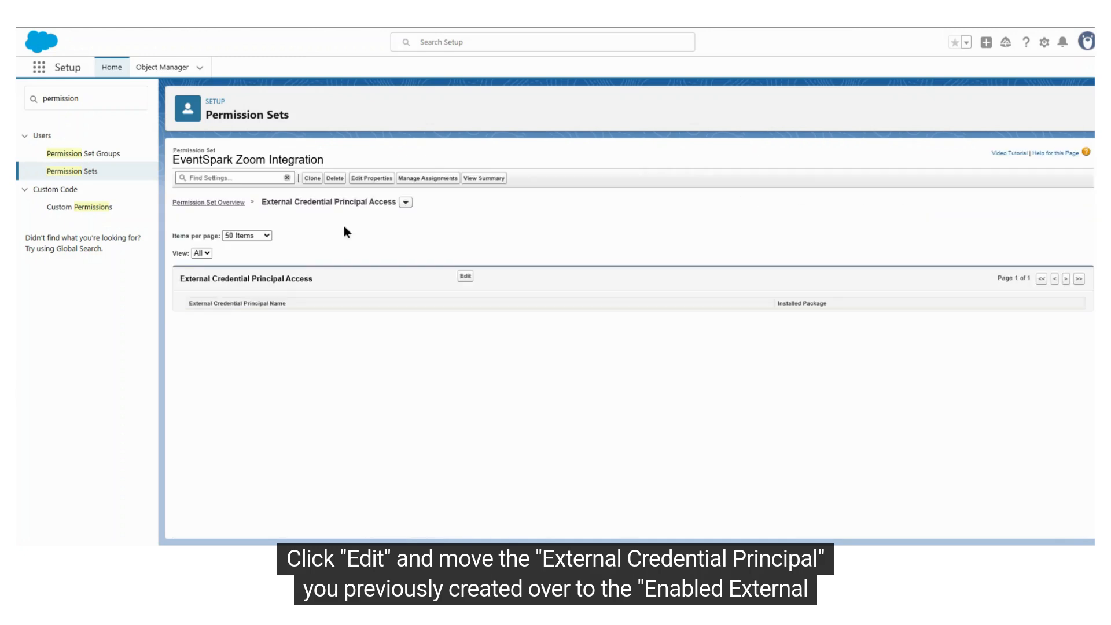
click(465, 276)
click(272, 308)
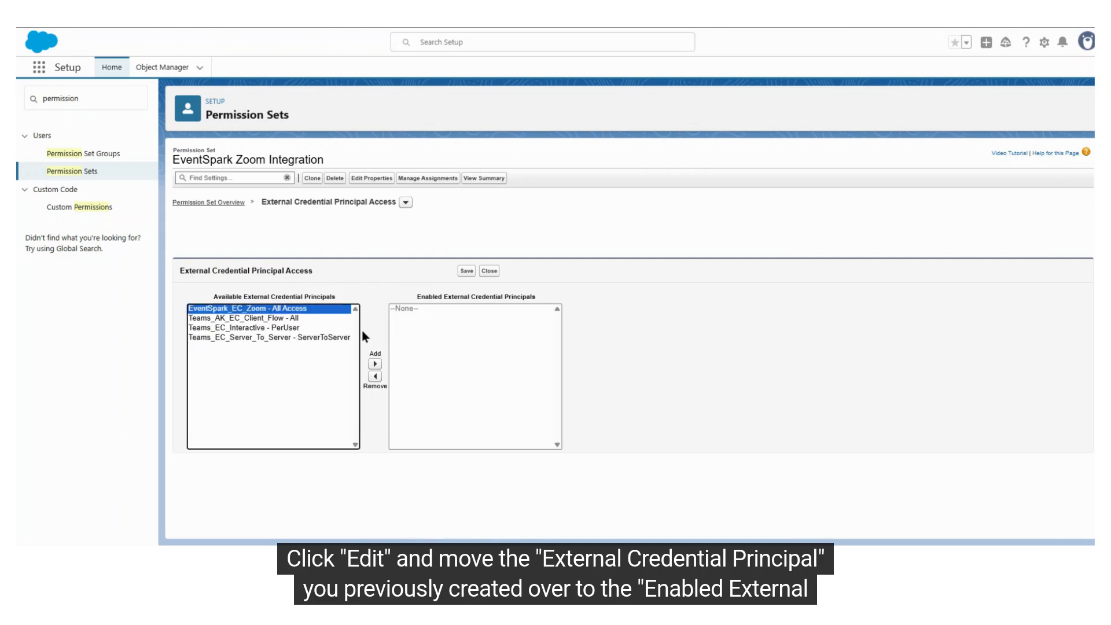
click(375, 363)
click(465, 273)
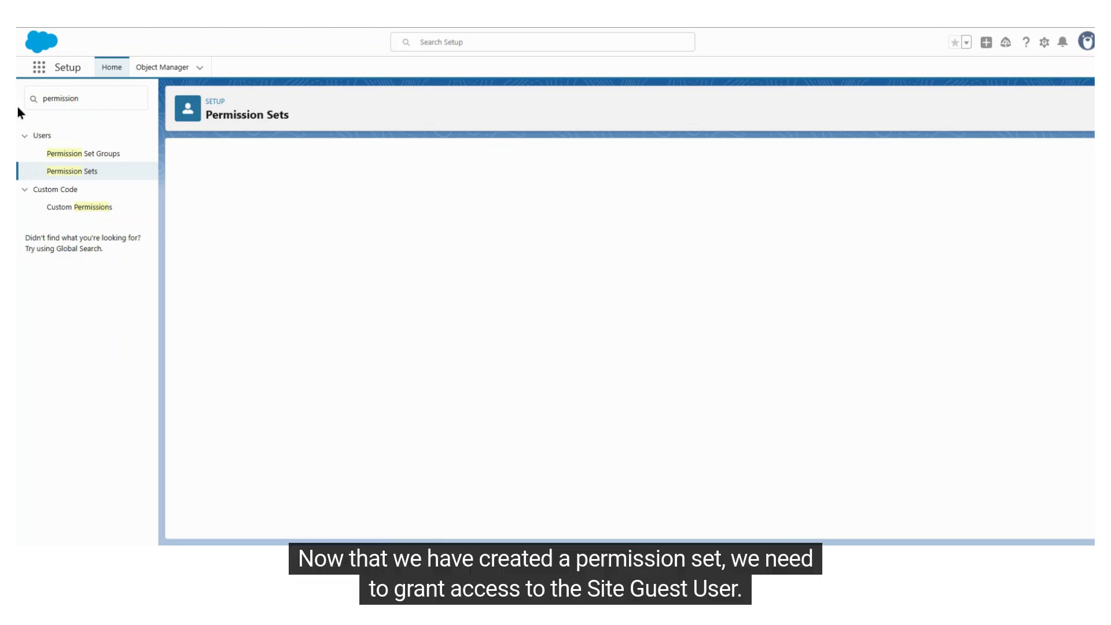
Search Setup for sites, open the Sites page and open EventSpark Registration Site
click(102, 99)
key(ctrl+a)
text(sites)
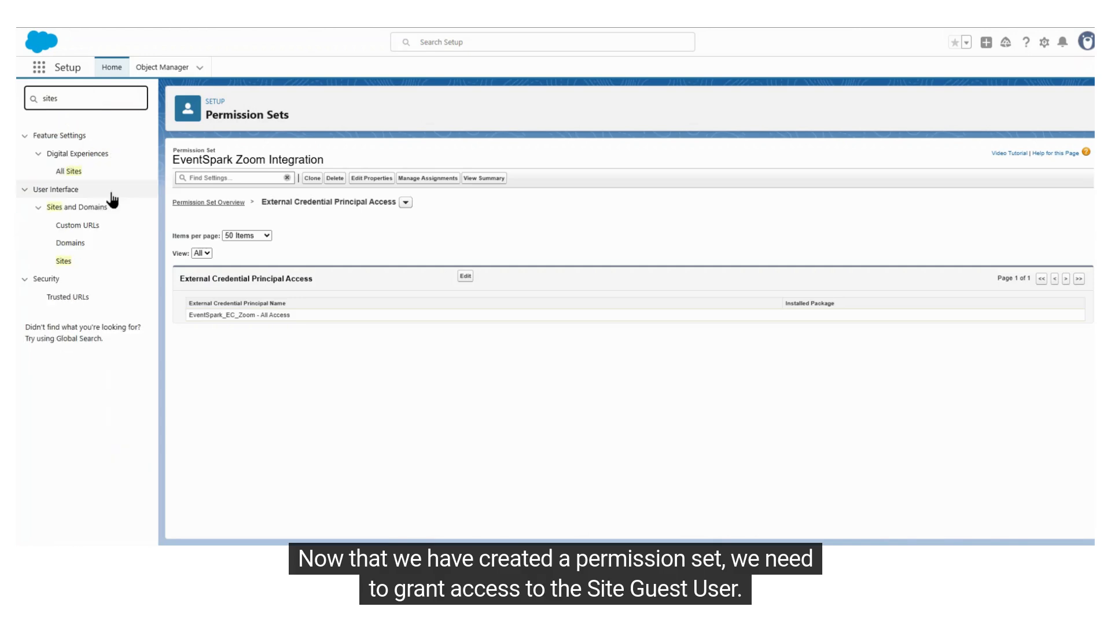
click(126, 264)
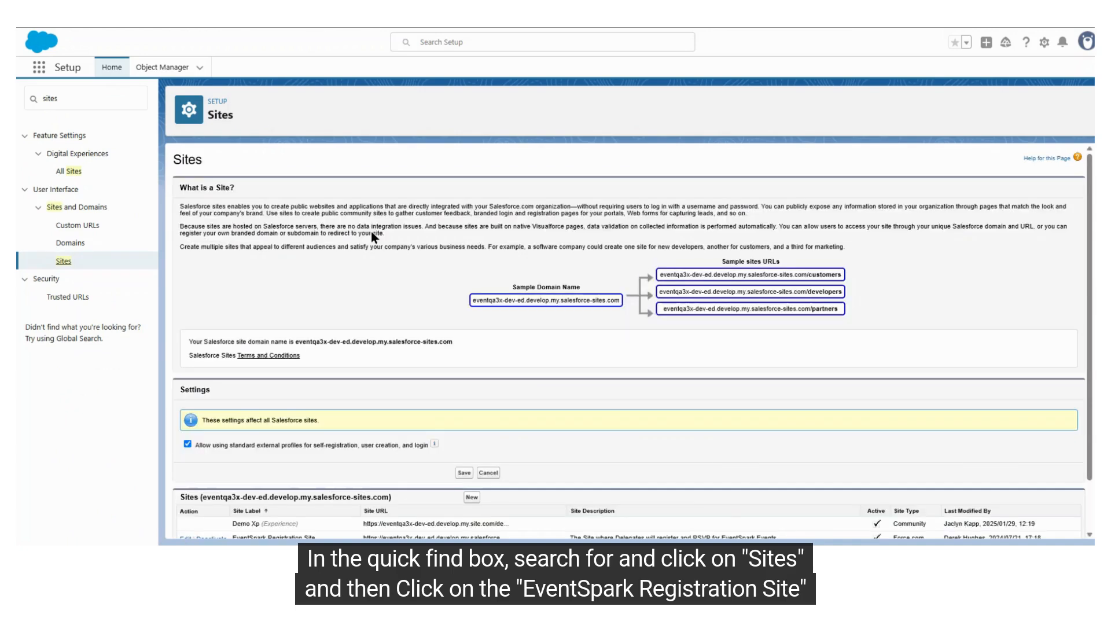
scroll(314, 347, down, 1)
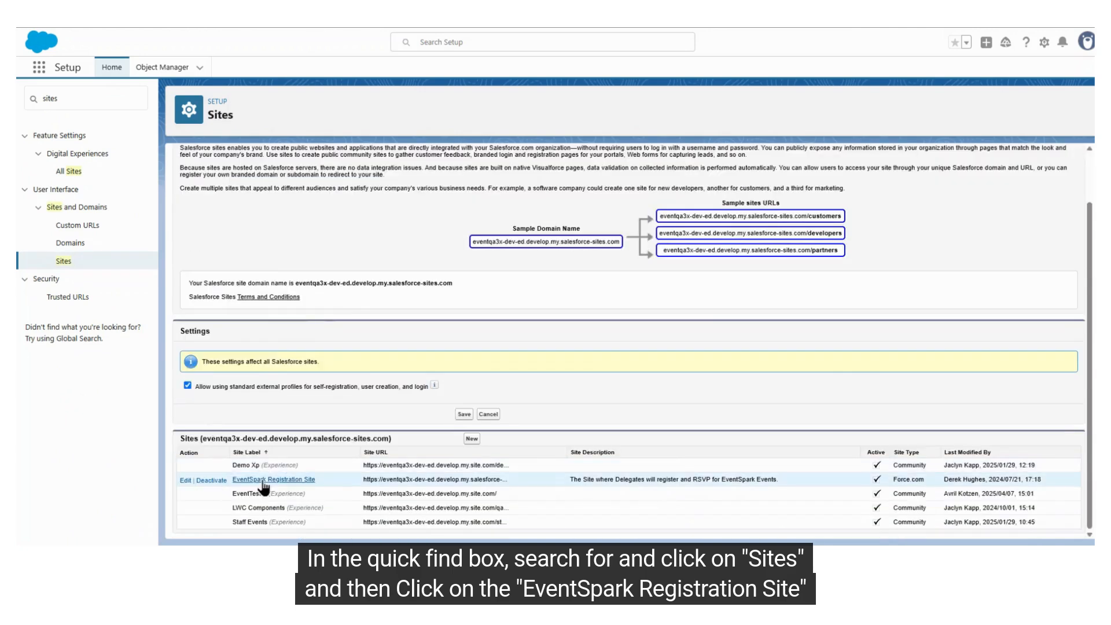
click(272, 480)
Open the Site Guest User record from the users assigned to the EventSpark Registration Site Profile
click(490, 203)
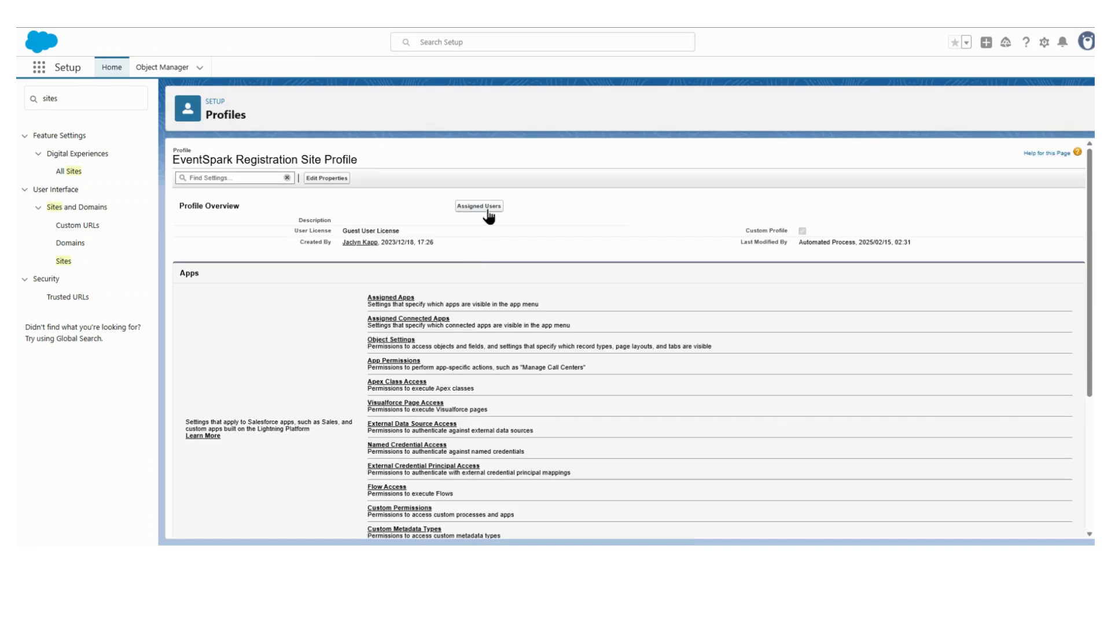
click(488, 208)
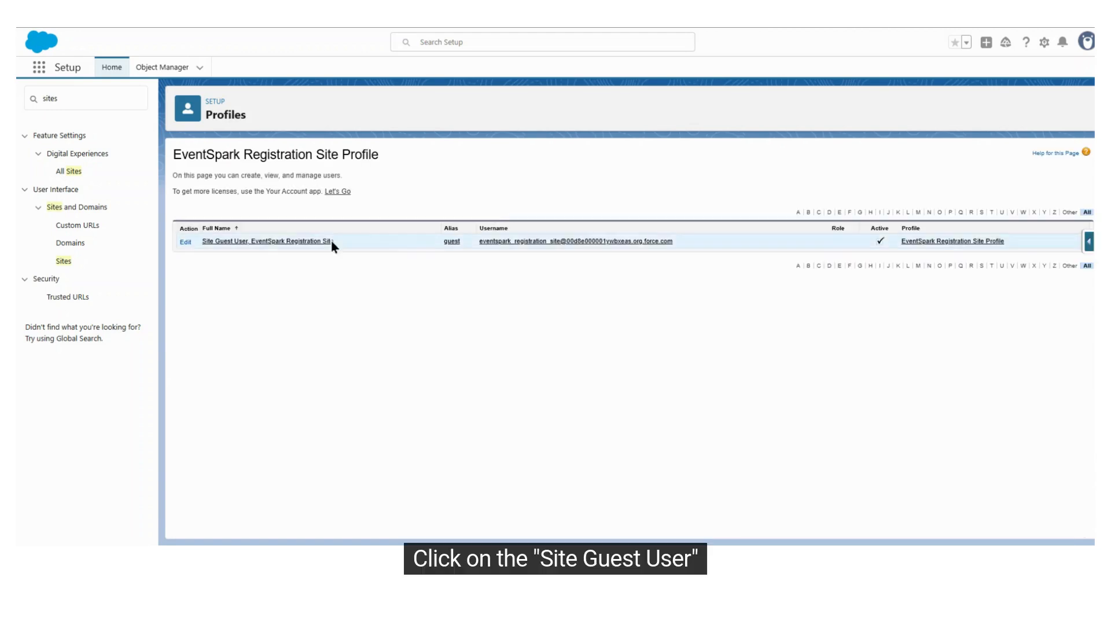
click(227, 243)
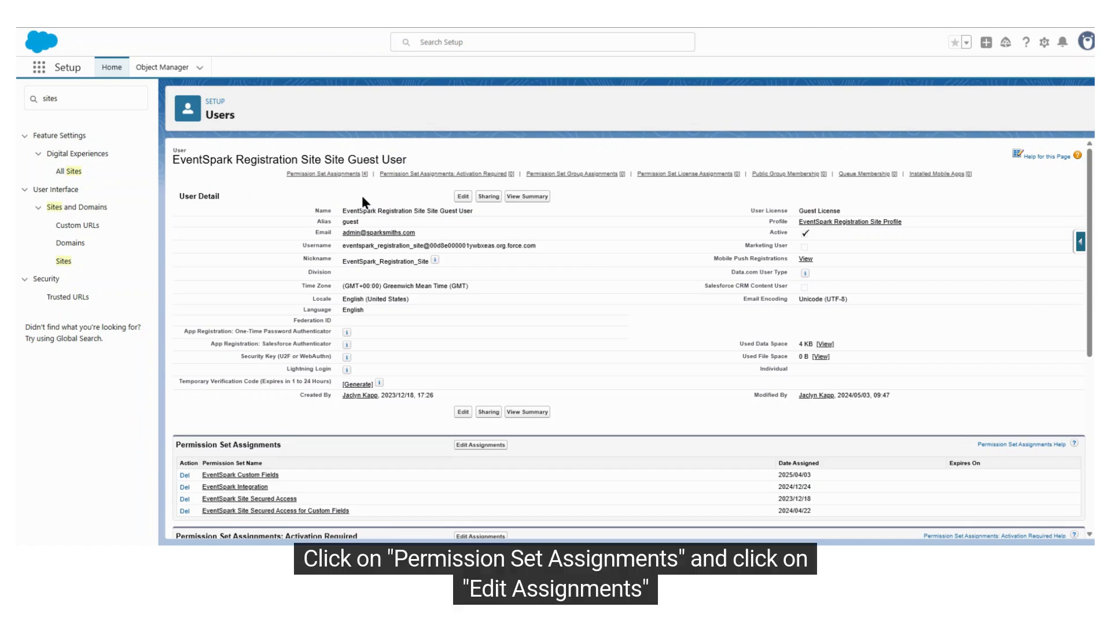
Edit the Site Guest User's permission set assignments, add EventSpark Zoom Integration to the enabled permission sets and save
click(322, 174)
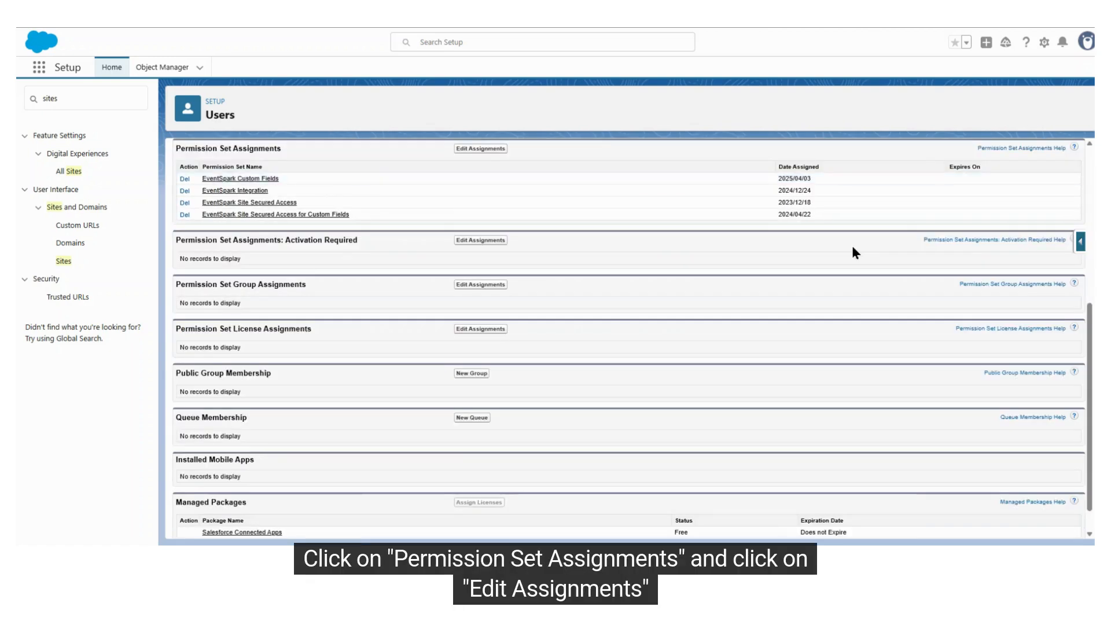
click(493, 150)
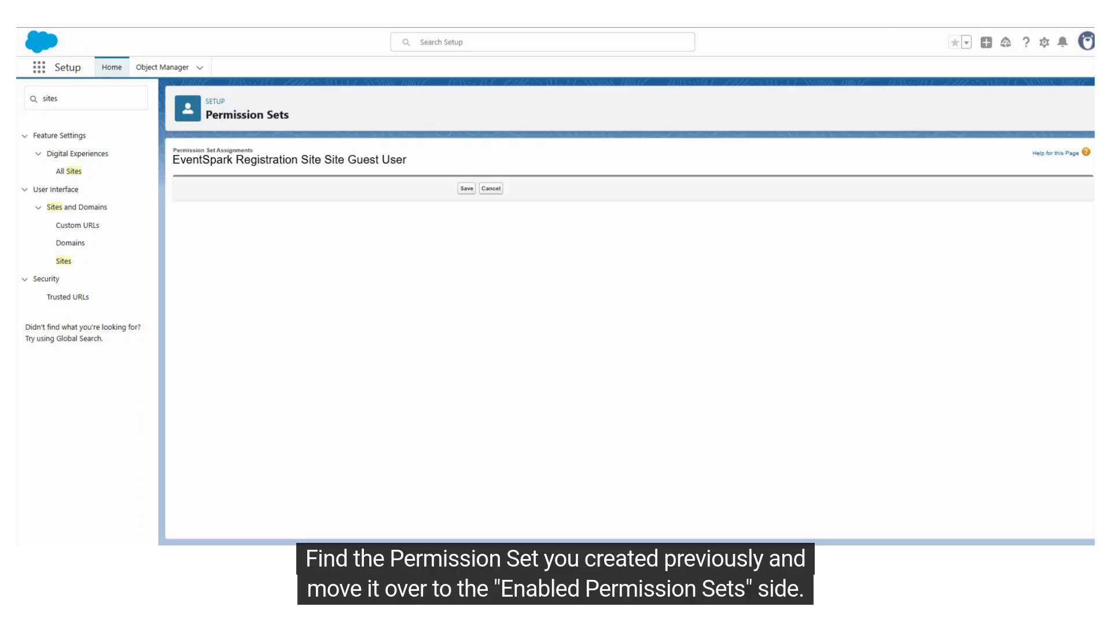
scroll(270, 275, down, 10)
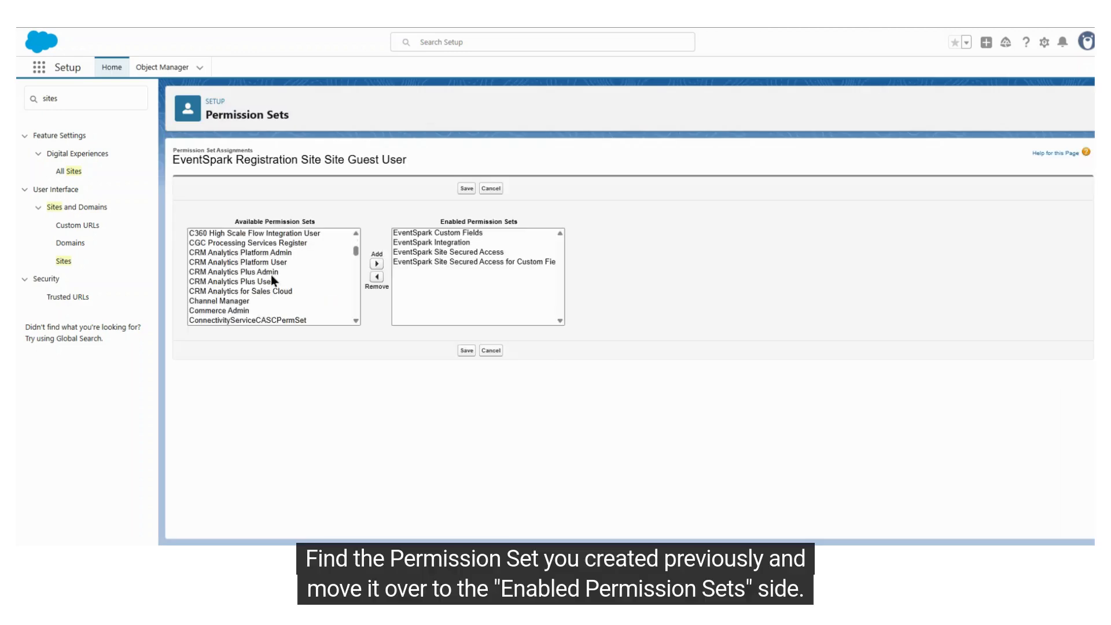
scroll(281, 288, down, 2)
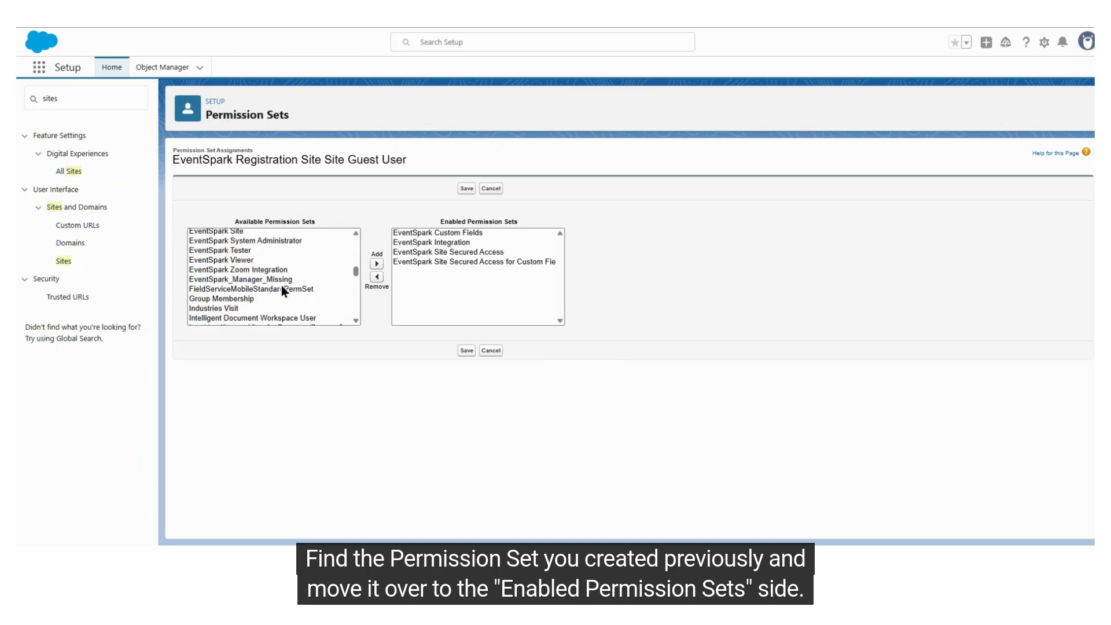
click(282, 270)
click(377, 264)
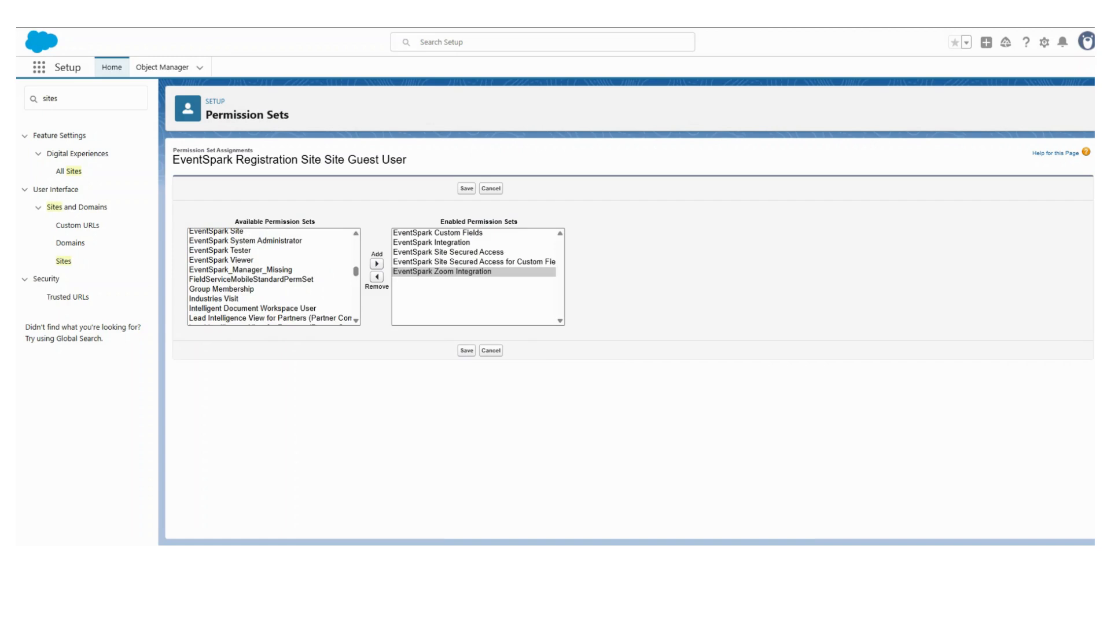
click(466, 350)
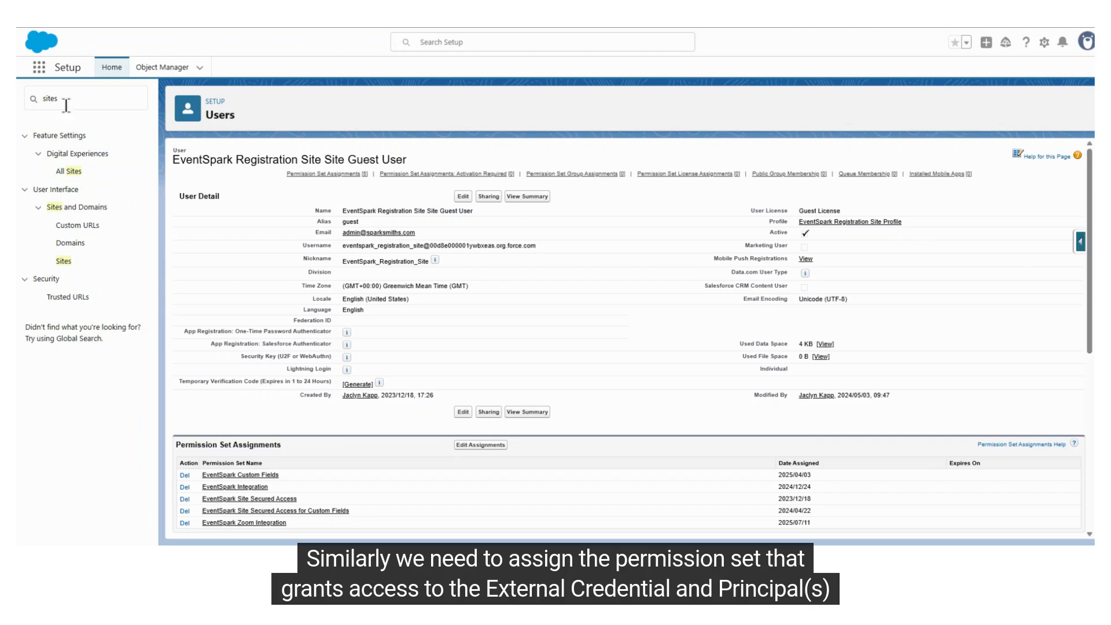
Search Setup for users, open Permission Sets, filter the list by E and open EventSpark Zoom Integration
click(86, 106)
key(BackSpace)
key(BackSpace)
key(BackSpace)
key(BackSpace)
key(BackSpace)
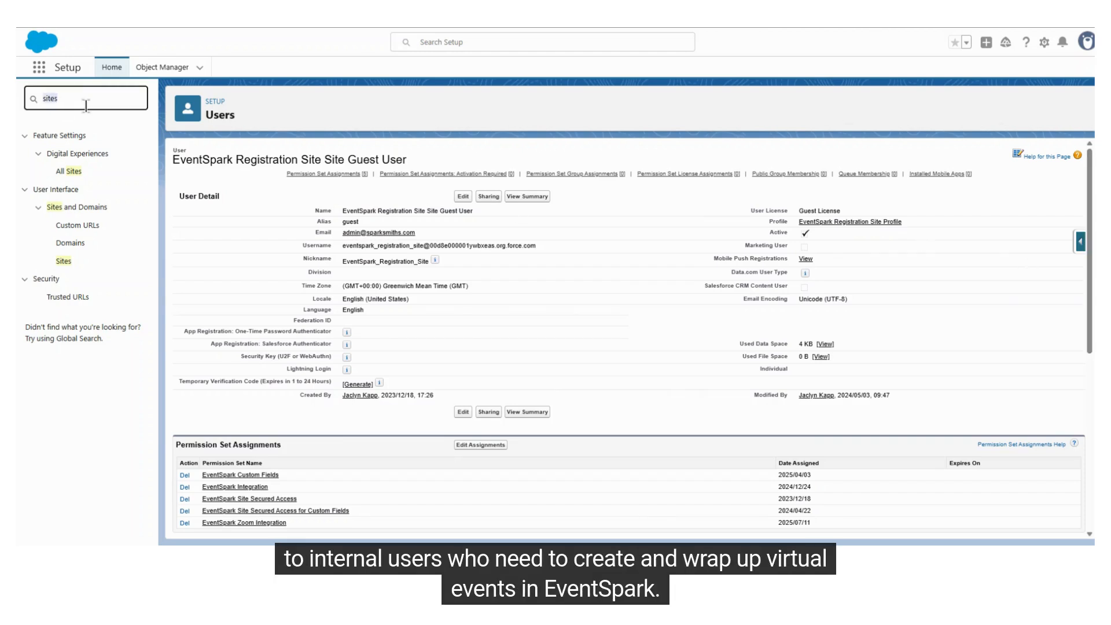
text(users)
click(72, 171)
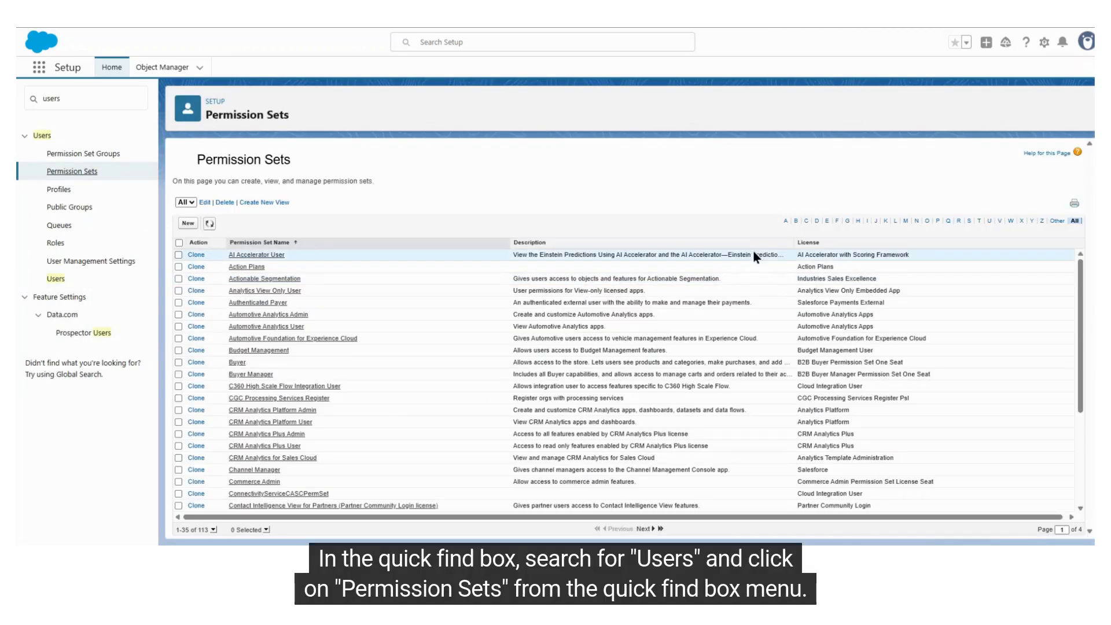
click(827, 221)
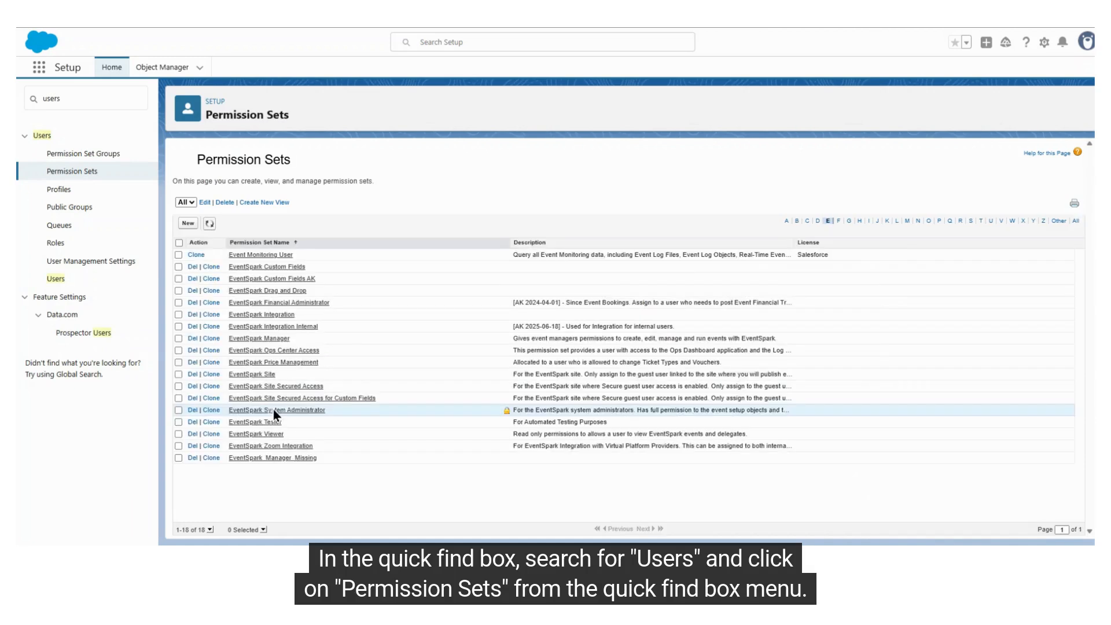
click(272, 456)
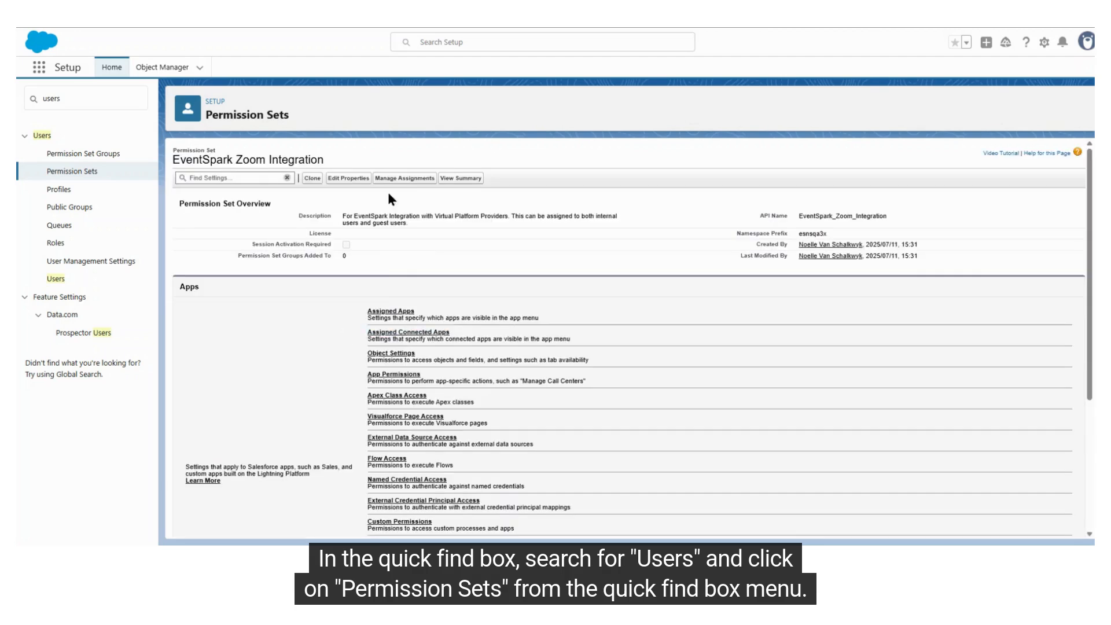
Start adding an assignment to the EventSpark Zoom Integration permission set and show the All Users list view
click(404, 177)
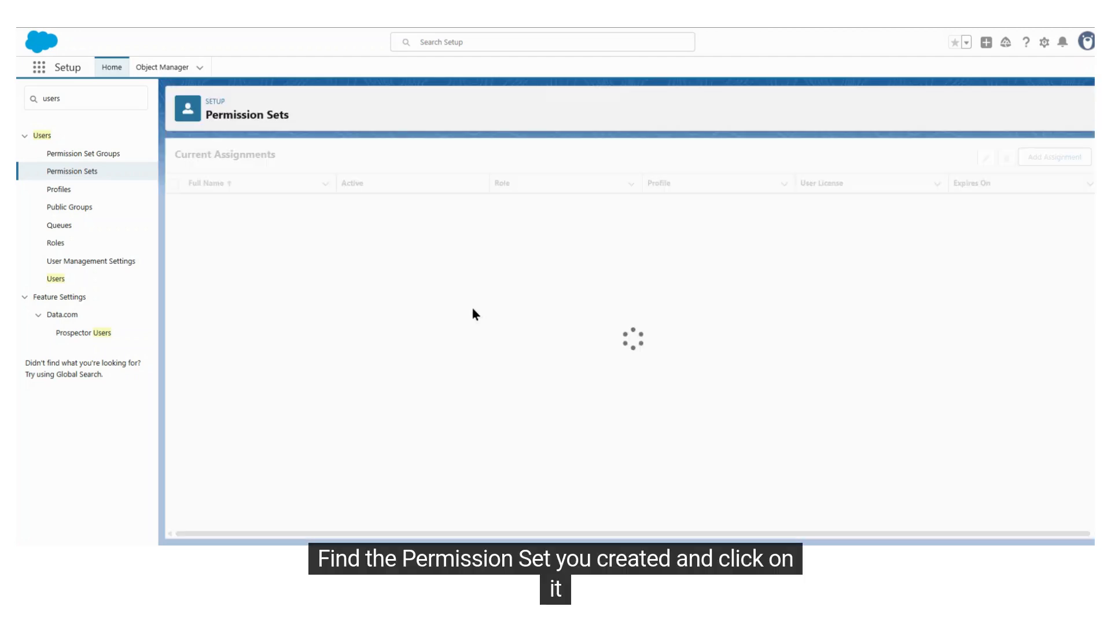
click(1048, 156)
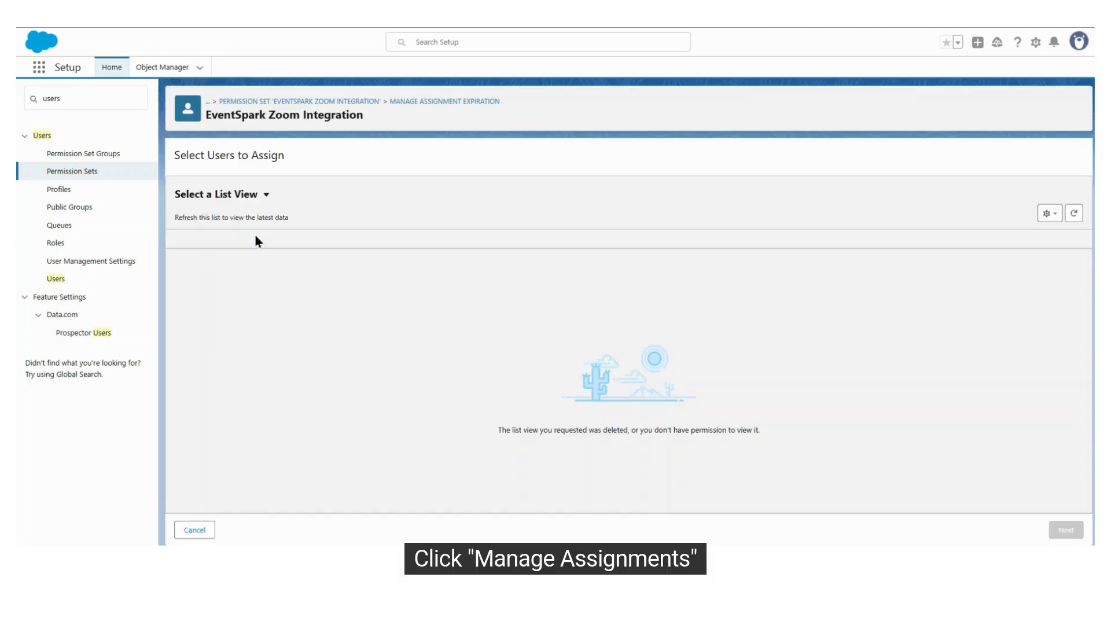
click(248, 371)
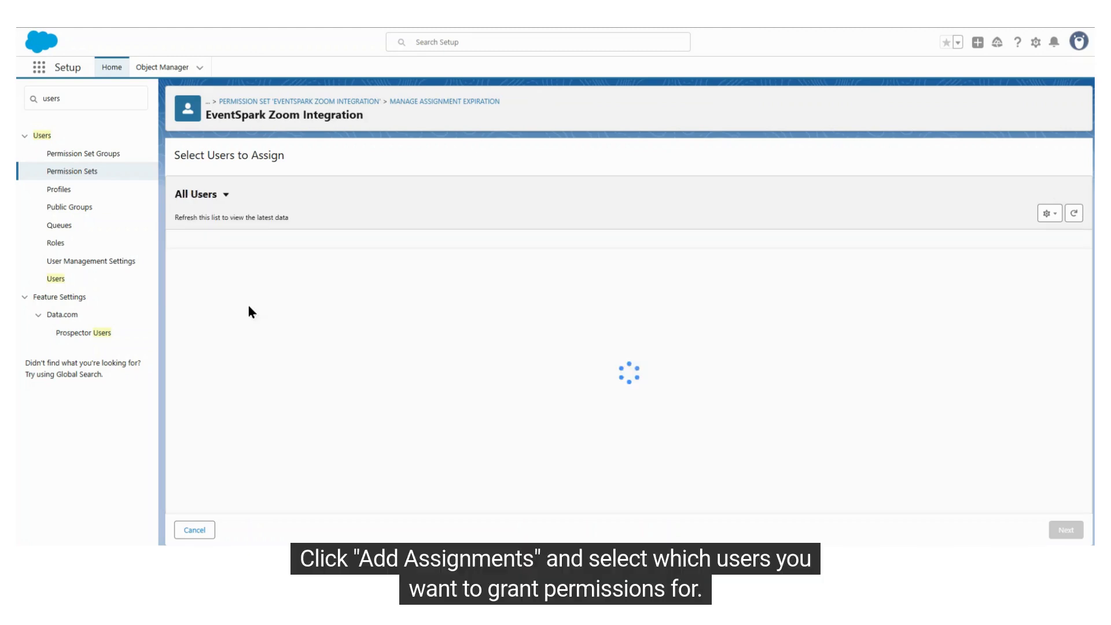
Select the first two users and the System Administrator with the Marketing Team role, assign the permission set to them and finish
click(184, 266)
click(184, 299)
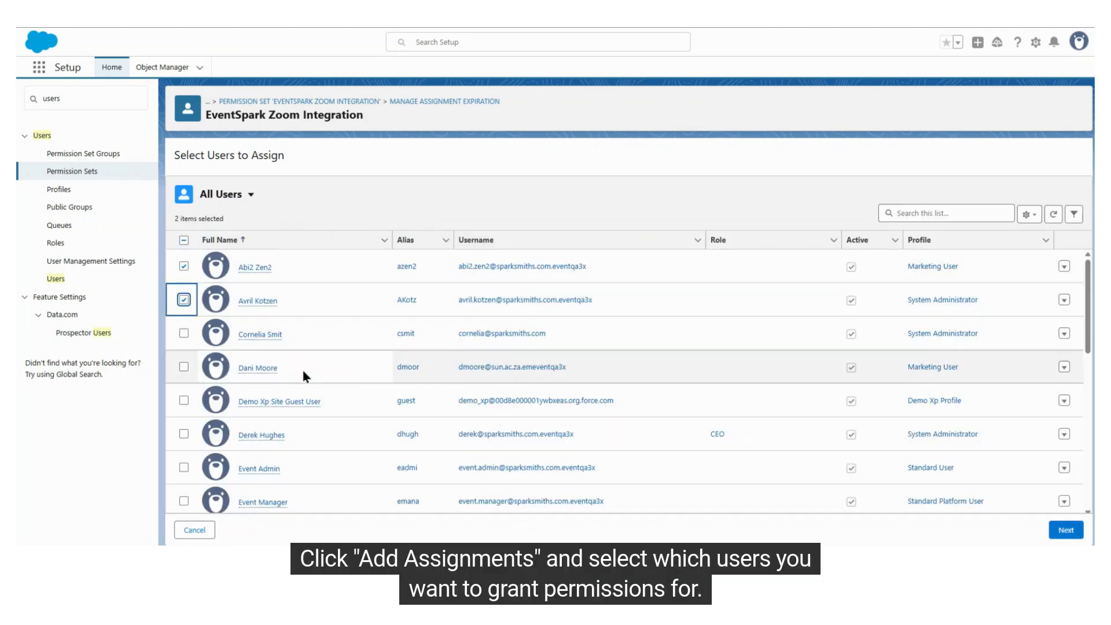
scroll(205, 458, down, 5)
scroll(205, 458, down, 3)
click(184, 433)
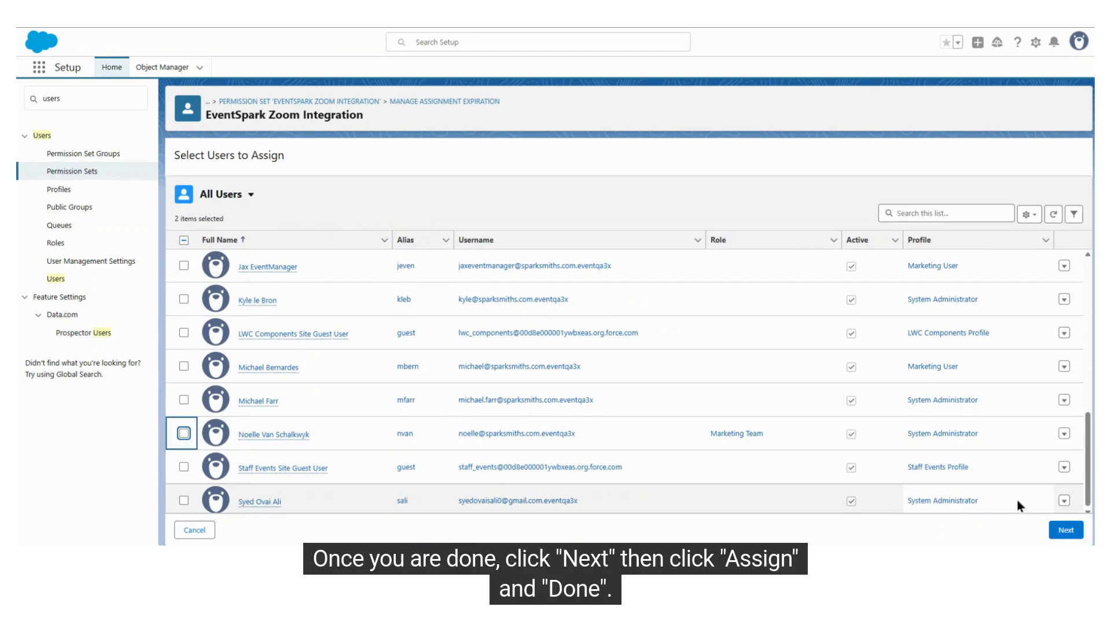
click(184, 433)
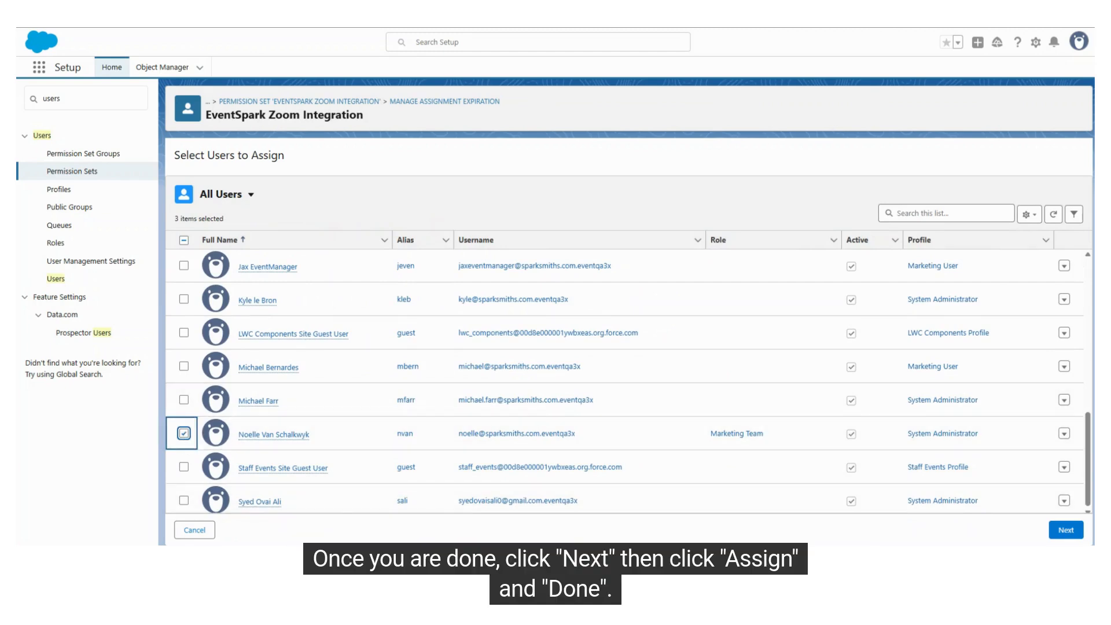
click(1063, 530)
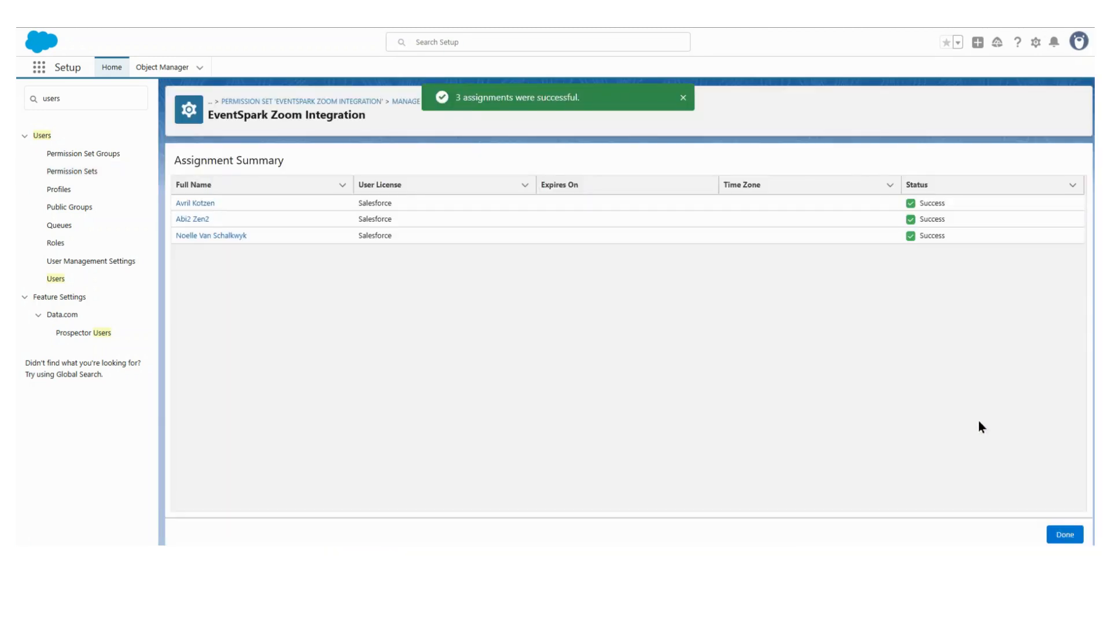
click(1064, 534)
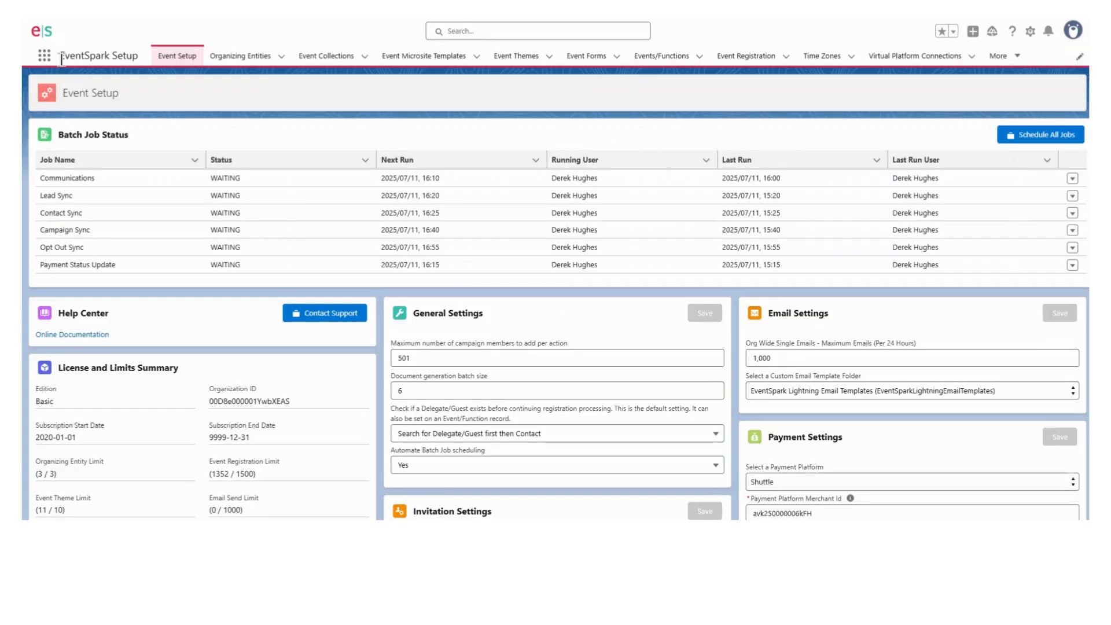
Open Virtual Platform Connections in EventSpark Setup and start a new connection named EventSpark Zoom VPC
drag(58, 55, 145, 61)
click(914, 55)
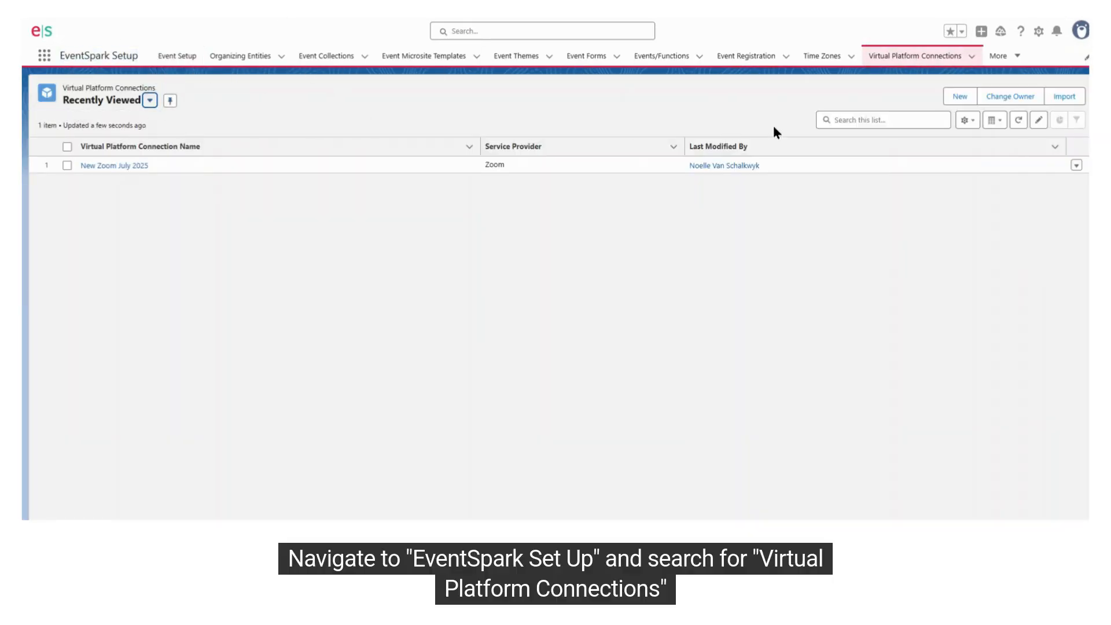
click(959, 97)
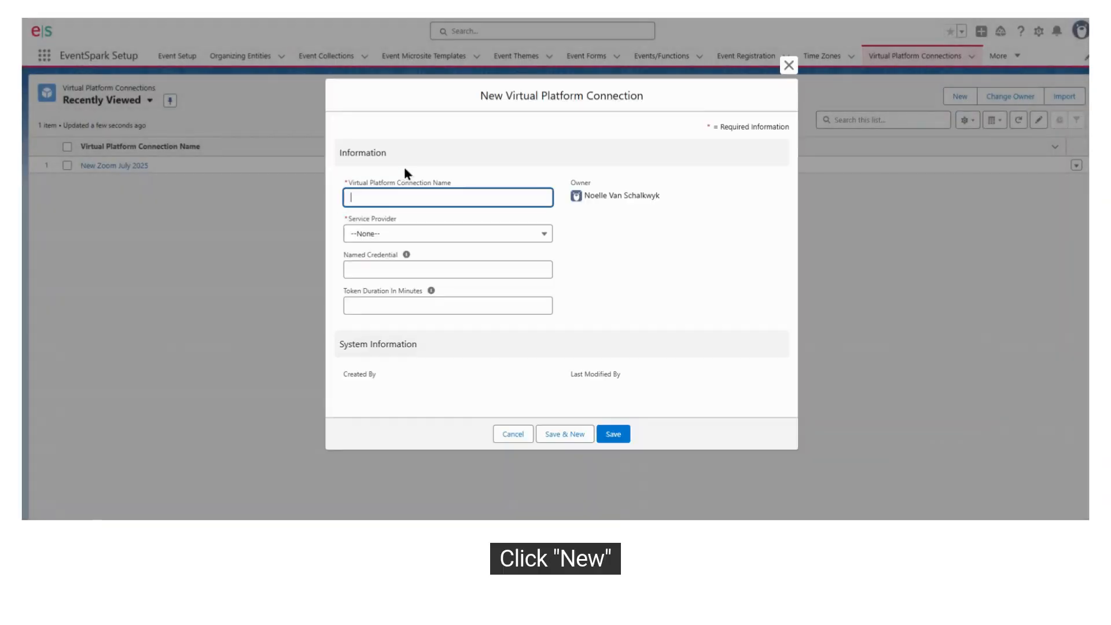
text(EventSpark Zoom VPC)
key(Tab)
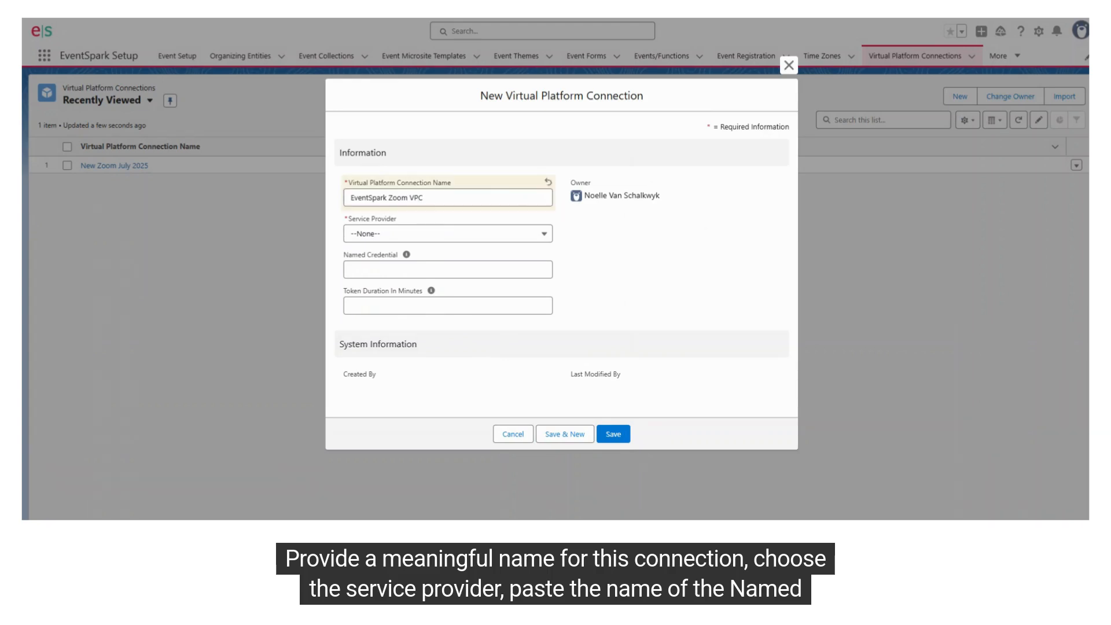
Set the connection's Service Provider to Zoom and Named Credential to esnsqa3x__EventSpark_NC_Zoom, leave Token Duration blank and save
click(385, 270)
key(ctrl+v)
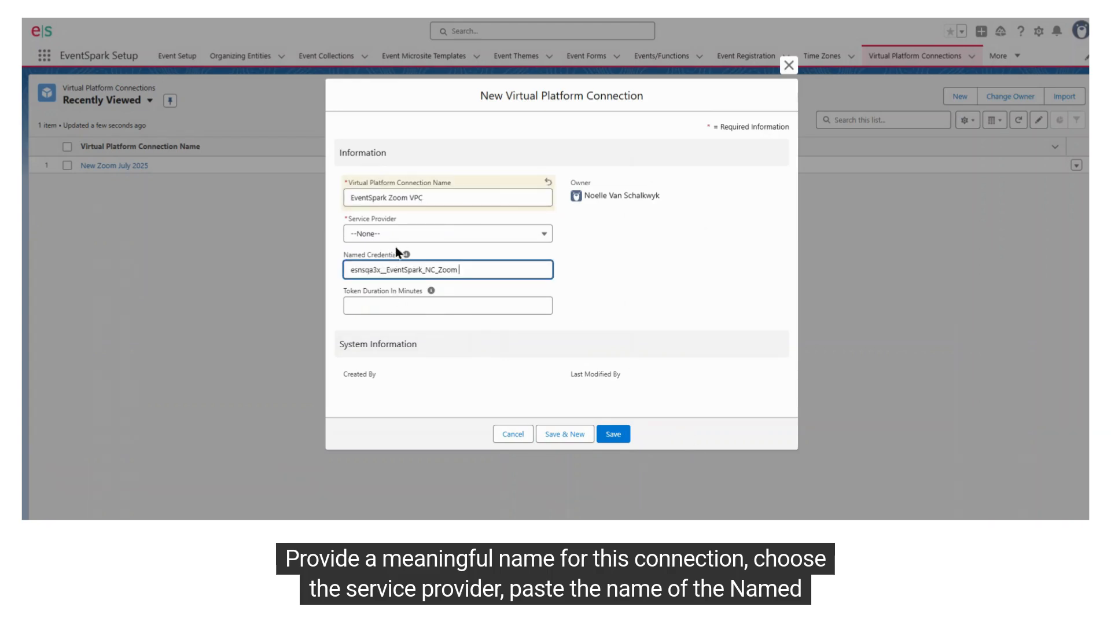
click(399, 234)
click(509, 275)
drag(484, 278, 335, 276)
key(ctrl+c)
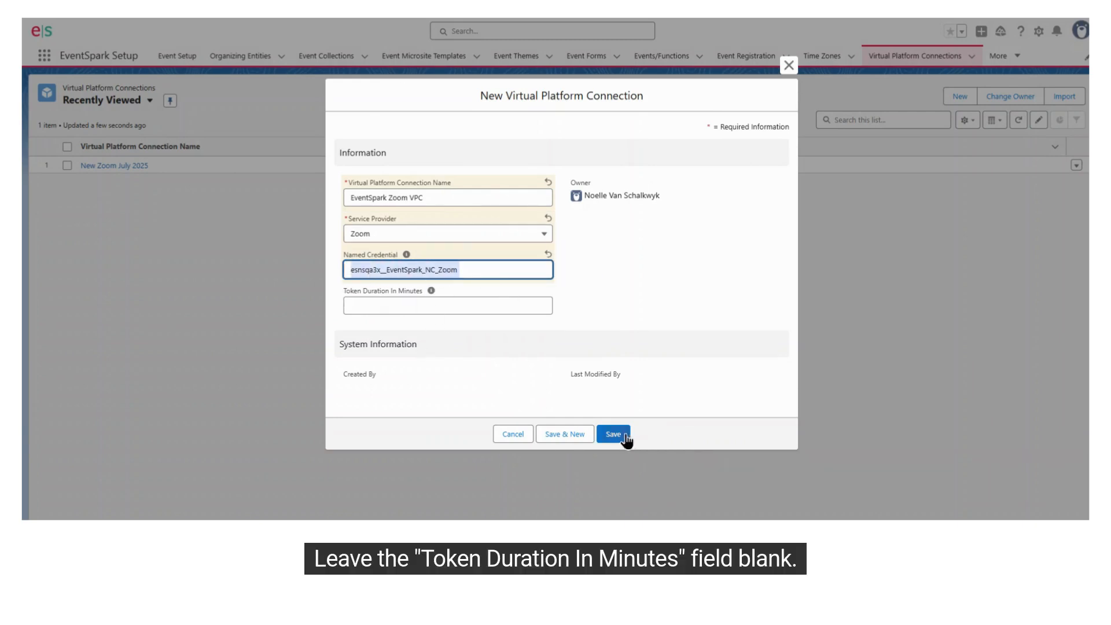
key(Tab)
click(616, 296)
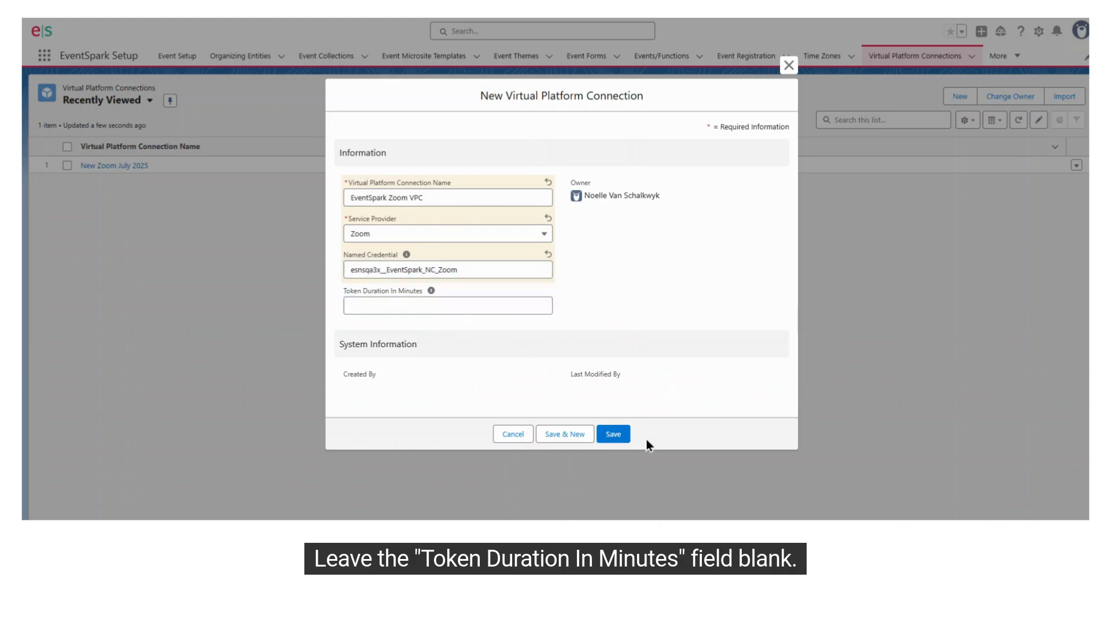
click(620, 435)
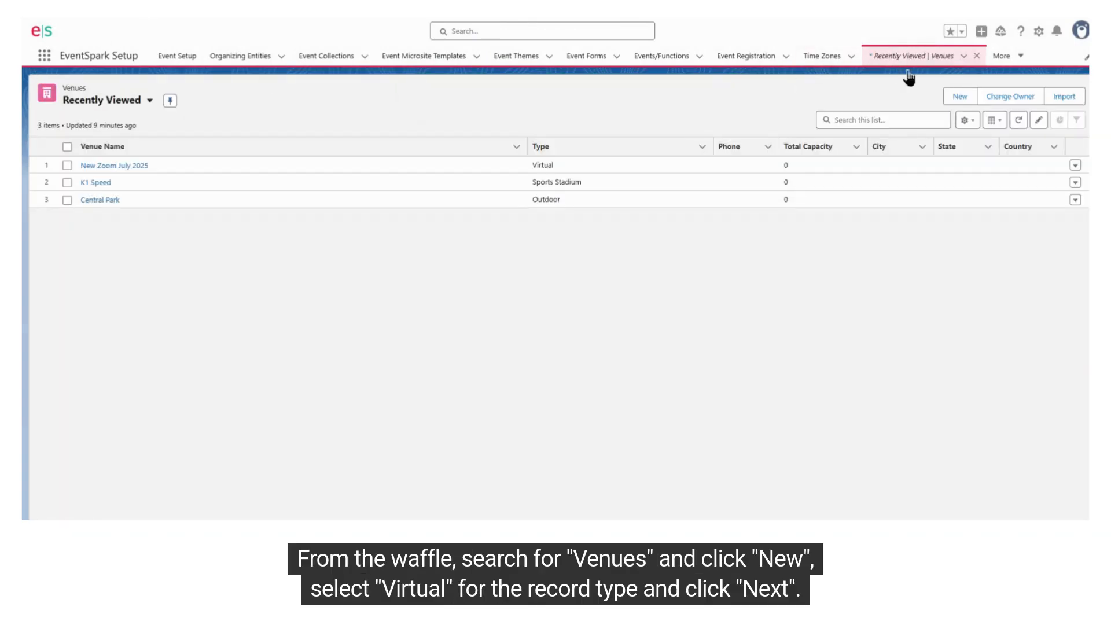
Start a new venue with the Virtual record type from the Venues list
click(959, 96)
click(525, 288)
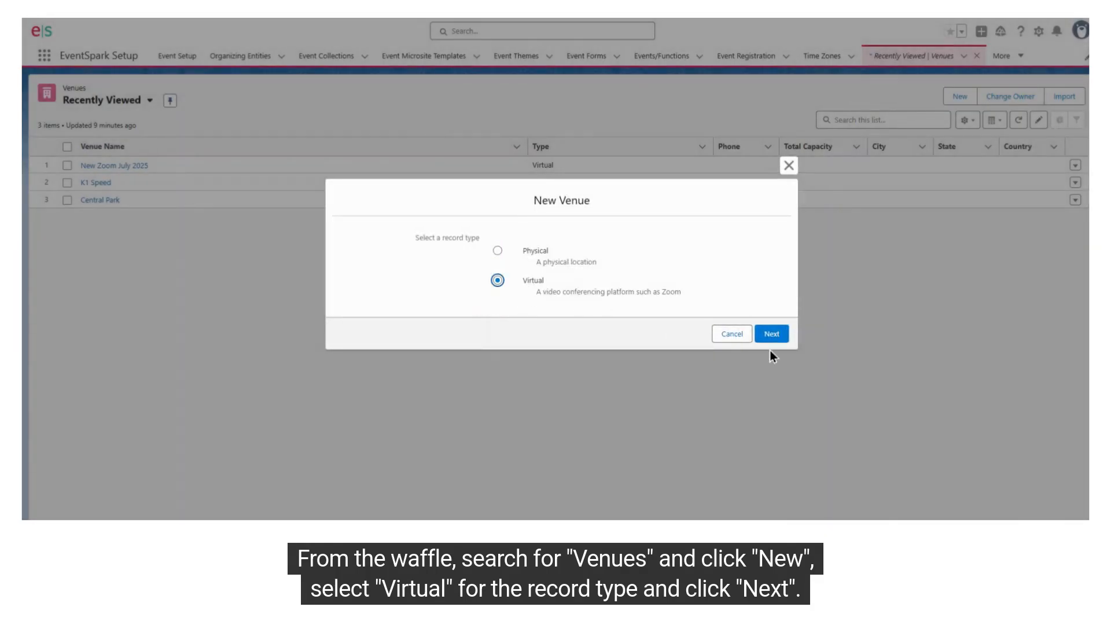
click(773, 337)
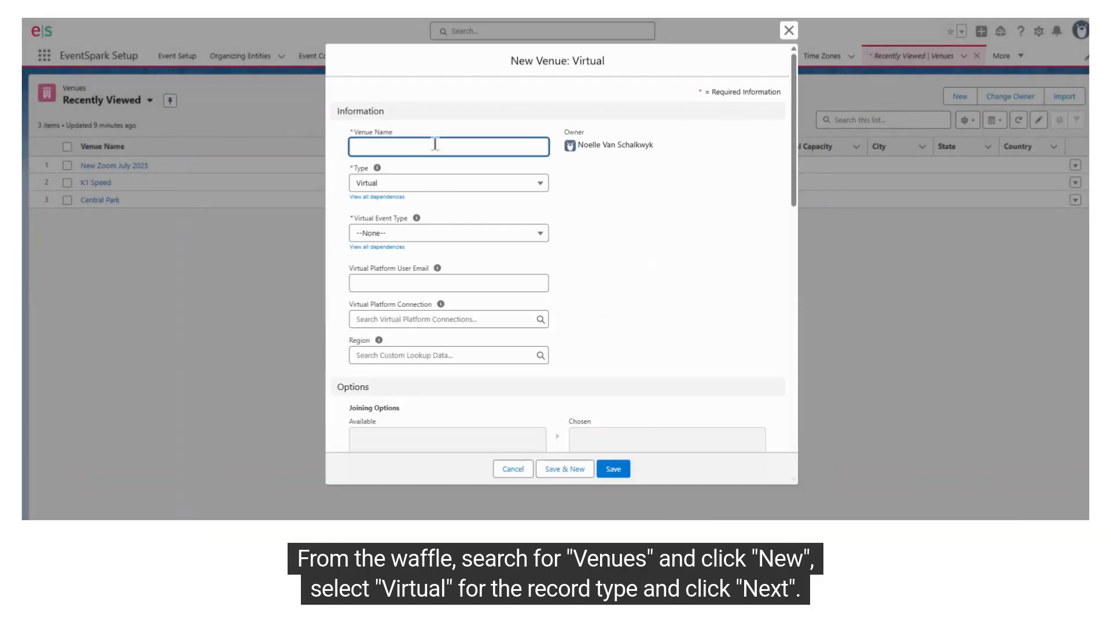
key(ctrl+v)
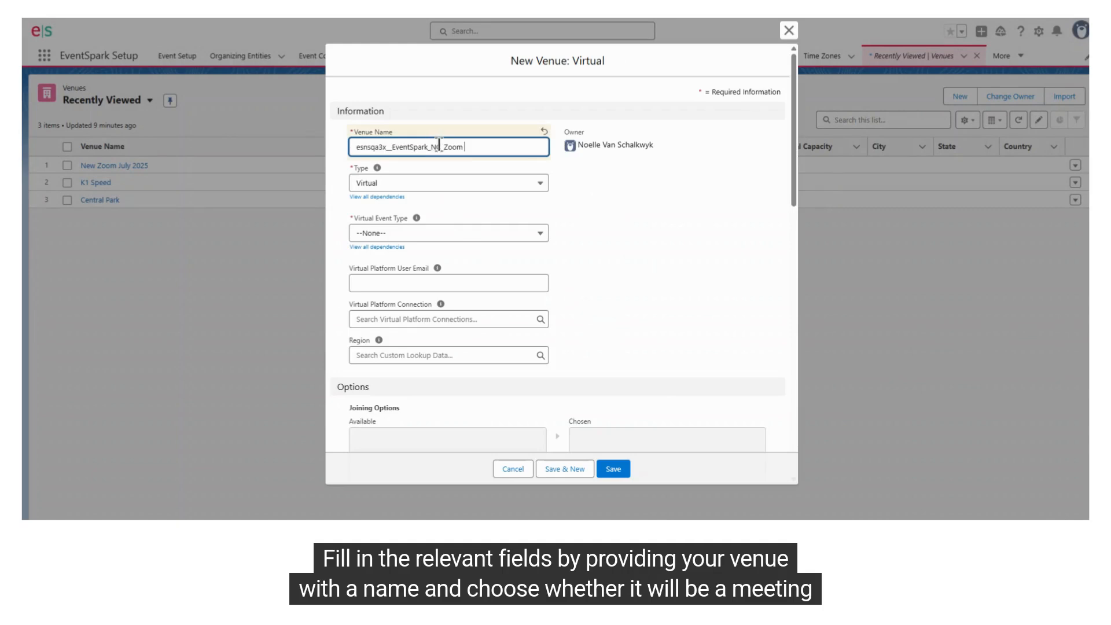
key(ctrl+a)
key(BackSpace)
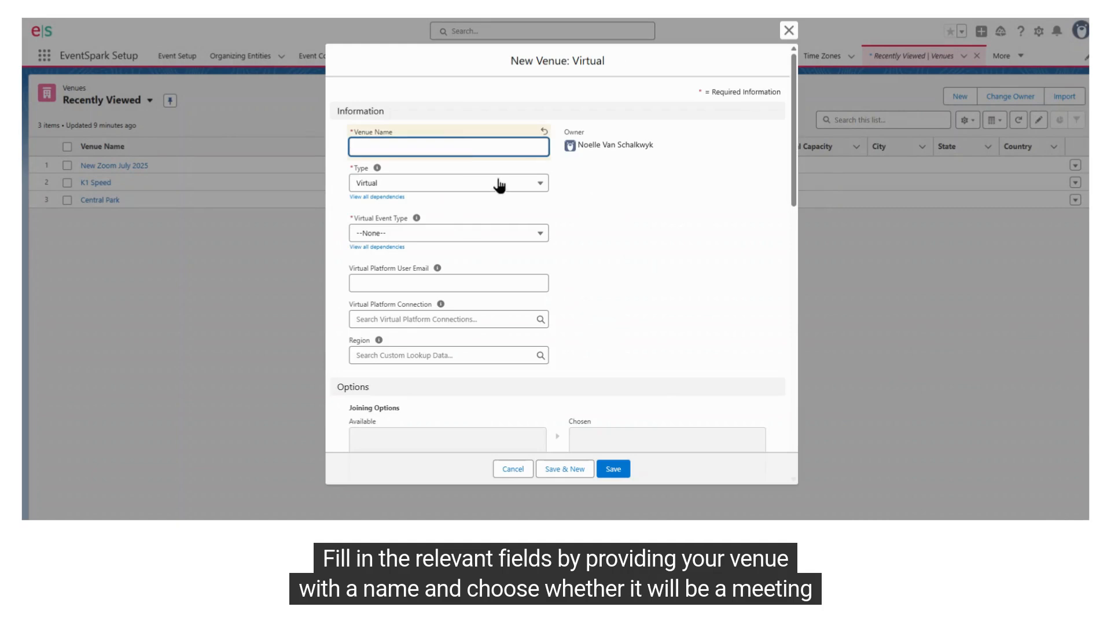
click(625, 489)
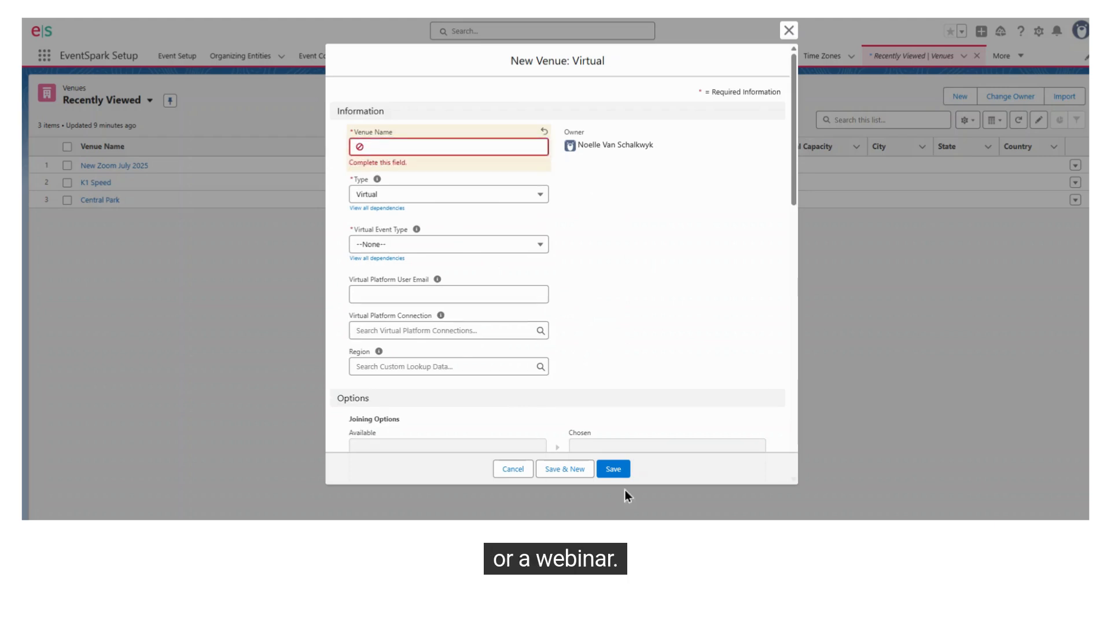
Name the venue EventSpark Zoom VPC VENUE and set its Virtual Event Type to Meeting
click(486, 146)
text(EventSpark Zoom VPC)
text(VENUE)
click(431, 245)
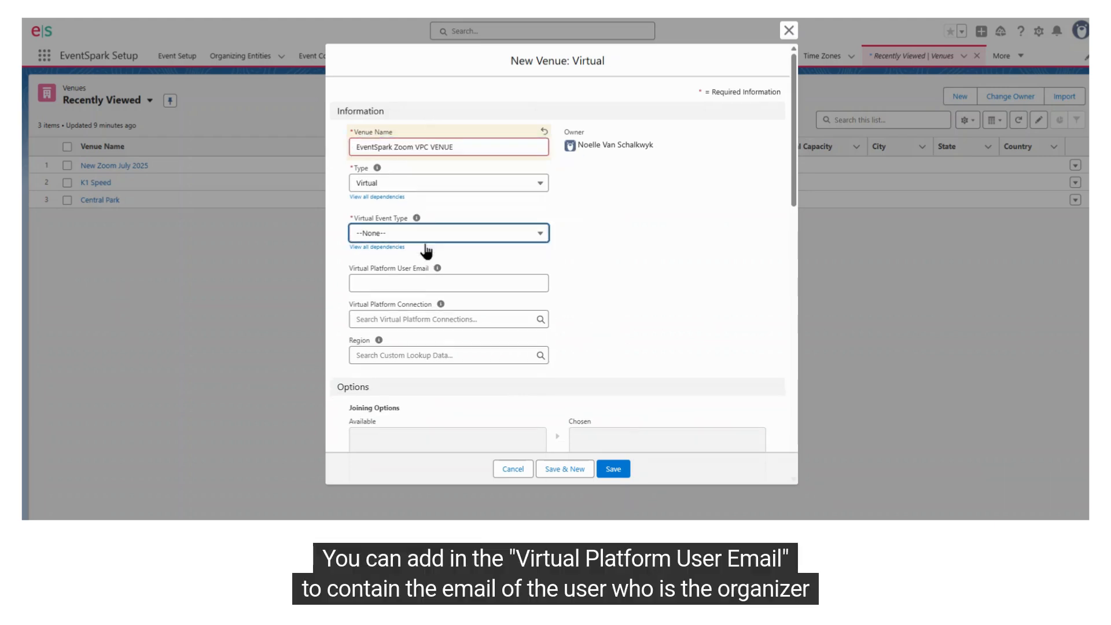
click(405, 272)
Fill in the organizer's Virtual Platform User Email and link the venue to the EventSpark Zoom VPC connection
click(430, 284)
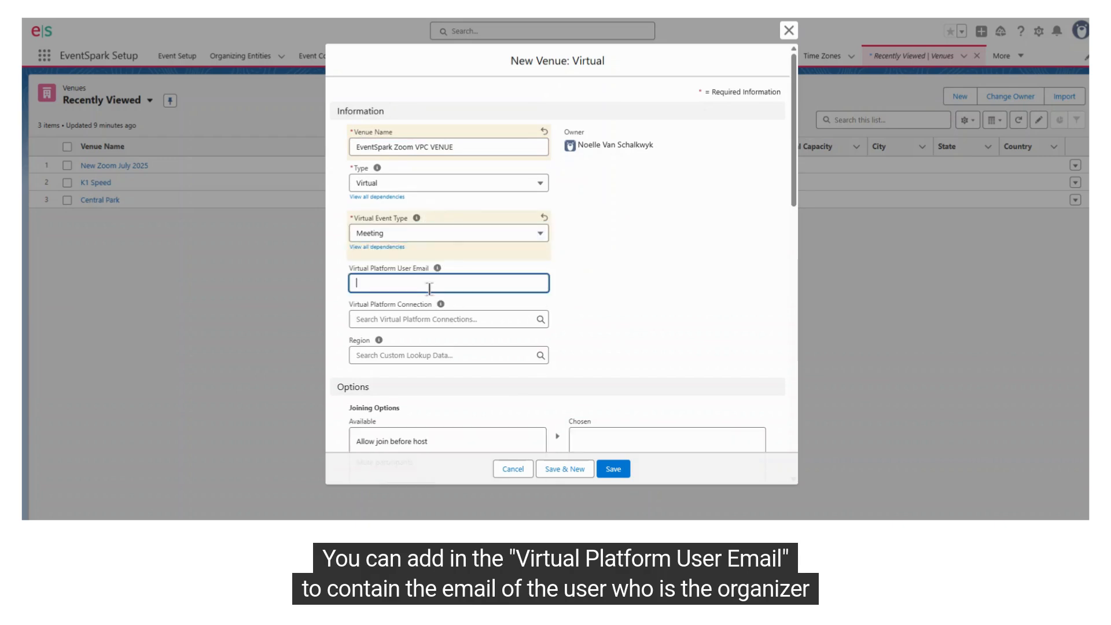
click(417, 319)
click(402, 363)
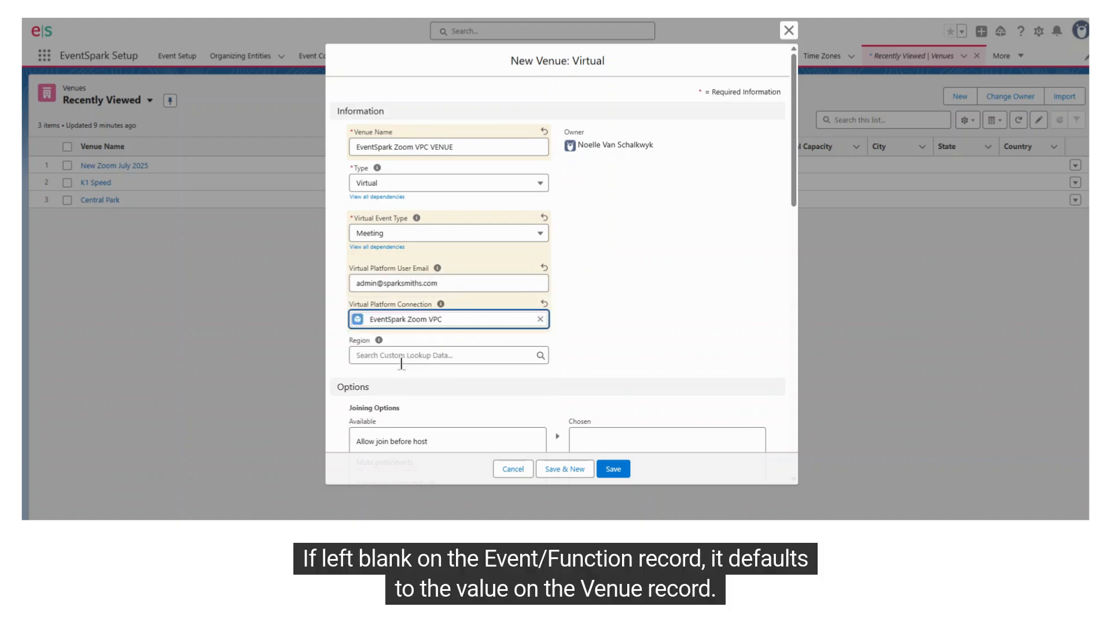
Add Mute participants to the venue's chosen Joining Options
scroll(703, 306, down, 4)
click(439, 220)
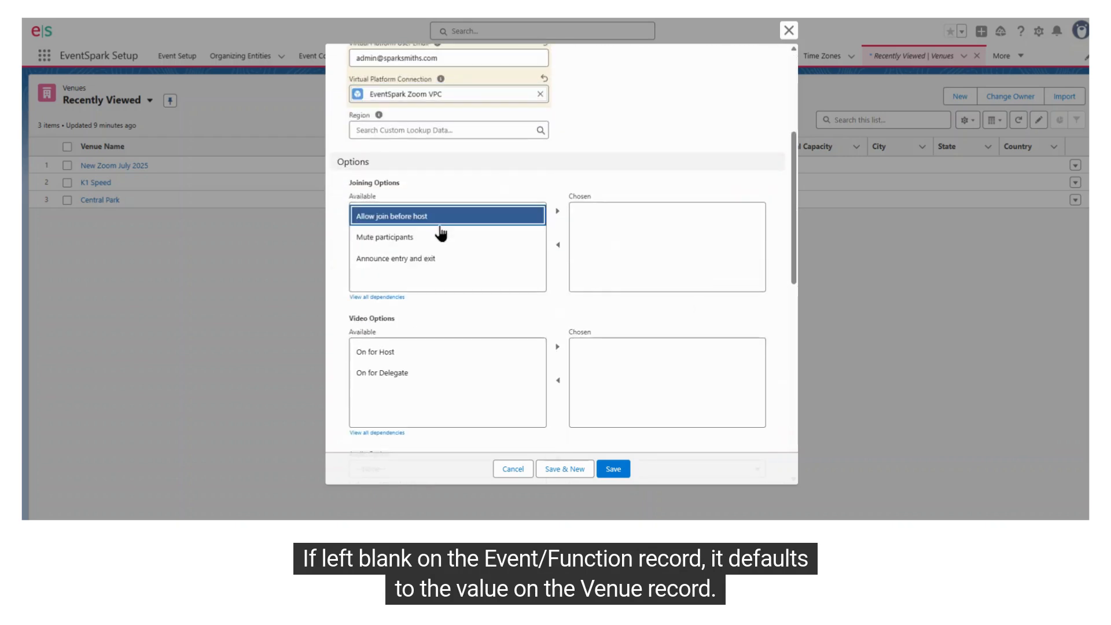
click(440, 236)
click(559, 212)
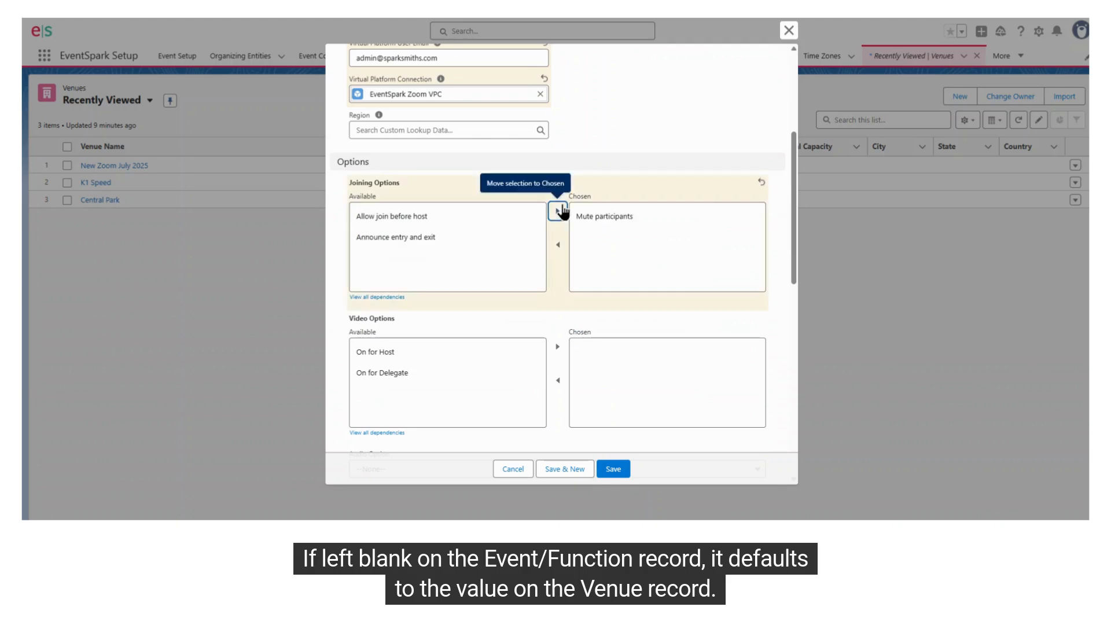
Add Announce entry and exit to the venue's chosen Joining Options and On for Host to its chosen Video Options
click(521, 238)
click(557, 212)
scroll(409, 304, down, 2)
click(422, 242)
click(557, 235)
Set the venue's Audio Option to Both and its Recording Option to Do Not Record Automatically
scroll(468, 313, down, 2)
scroll(480, 331, down, 1)
click(460, 250)
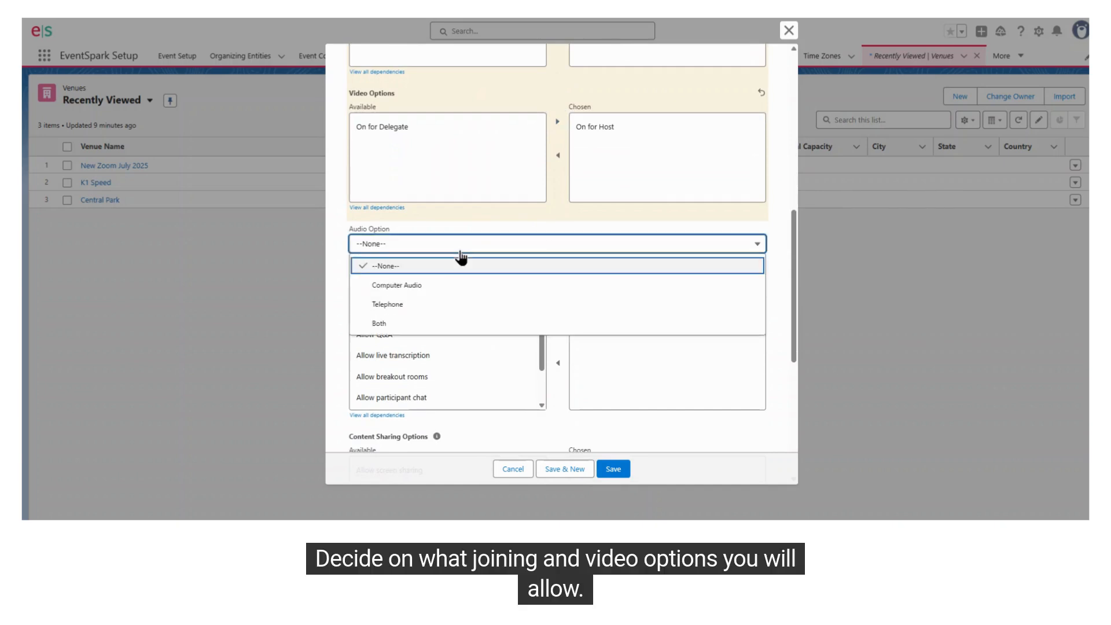
key(Escape)
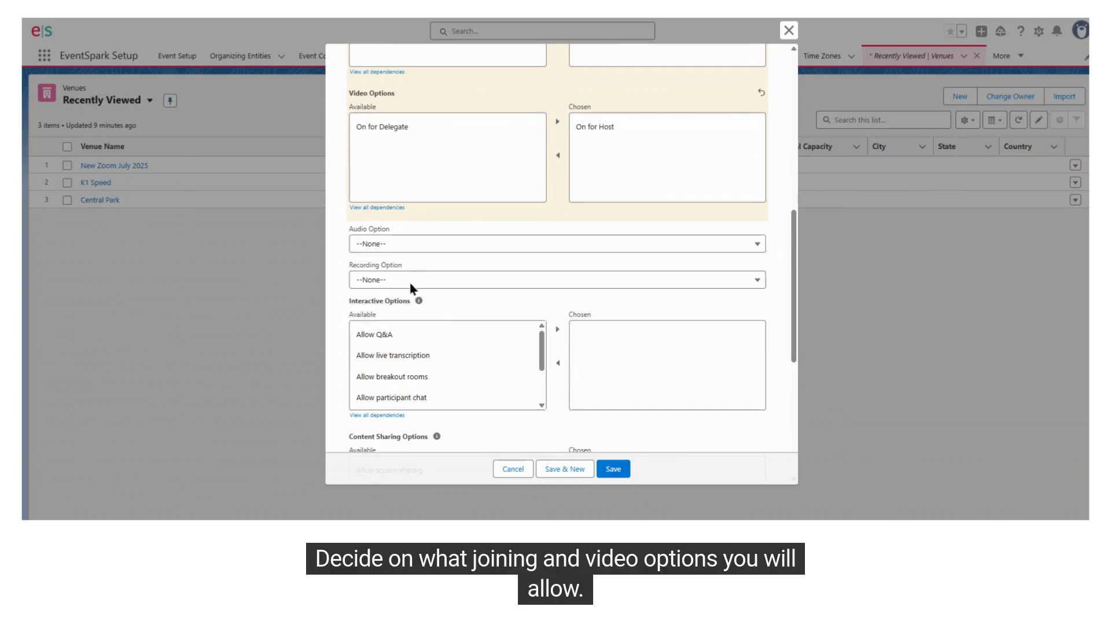
click(417, 243)
click(431, 318)
click(425, 280)
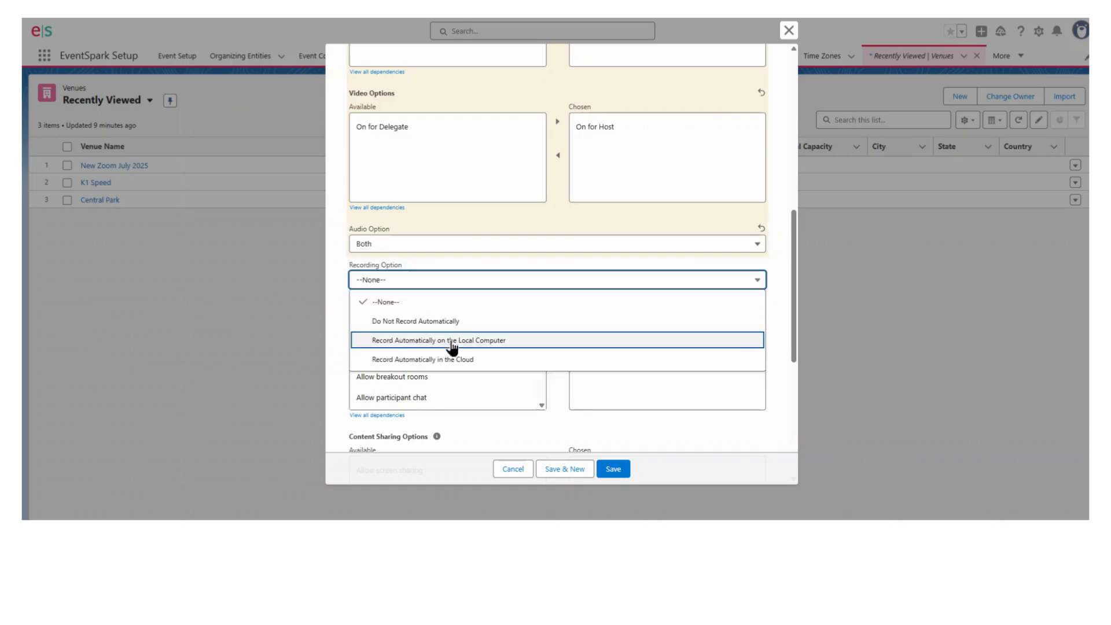
click(466, 321)
Add Allow Q&A to the venue's chosen Interactive Options and save the new venue
scroll(633, 275, down, 3)
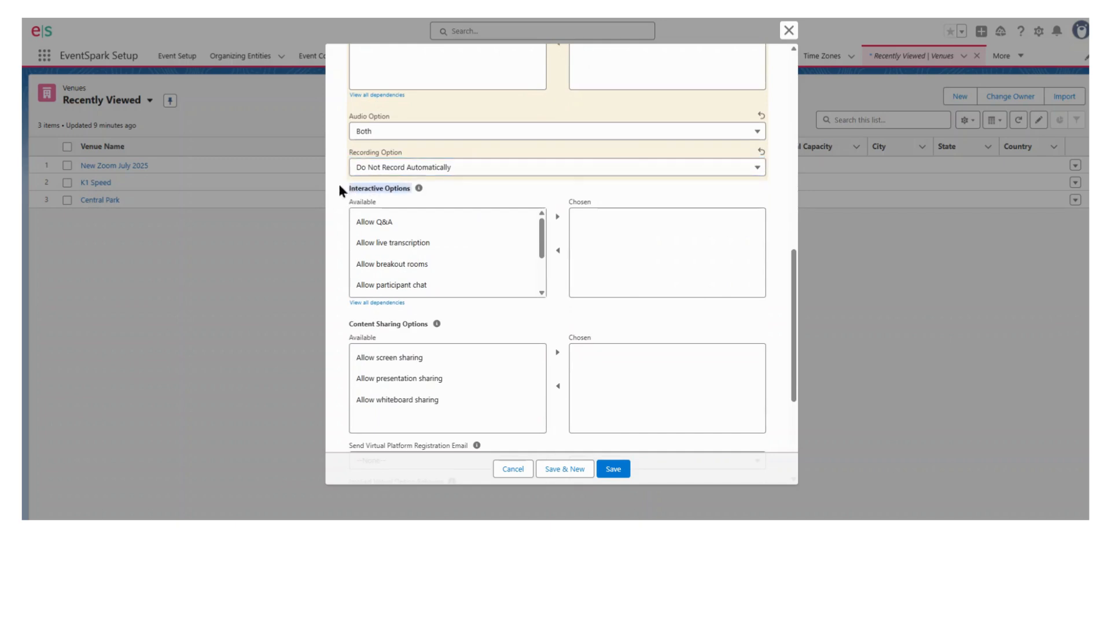
click(374, 222)
click(557, 217)
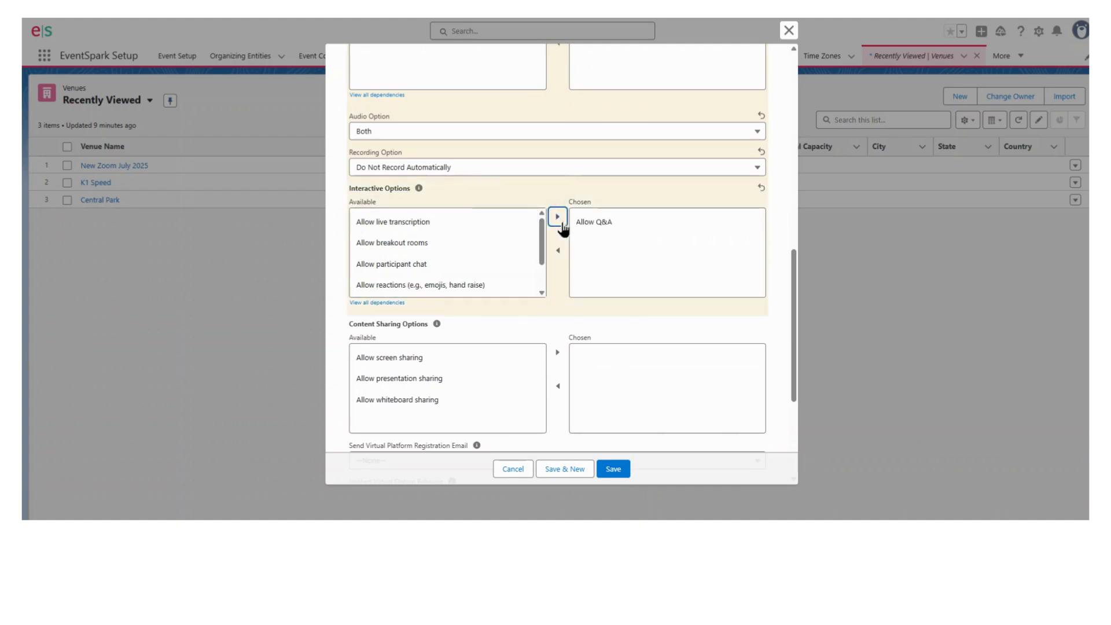
scroll(529, 313, down, 2)
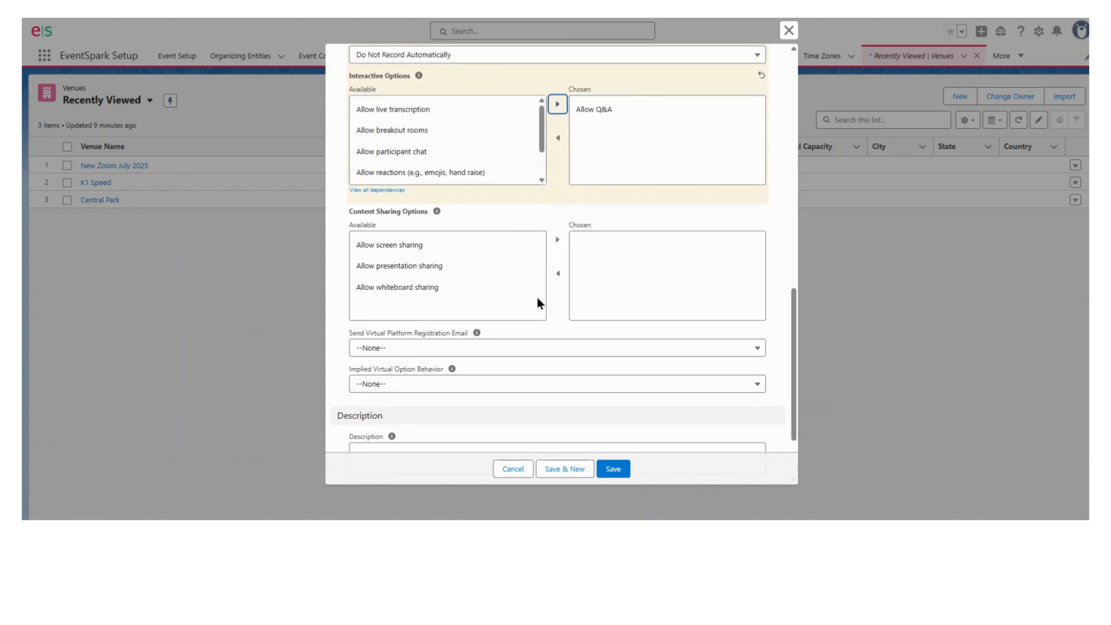
drag(354, 225, 496, 227)
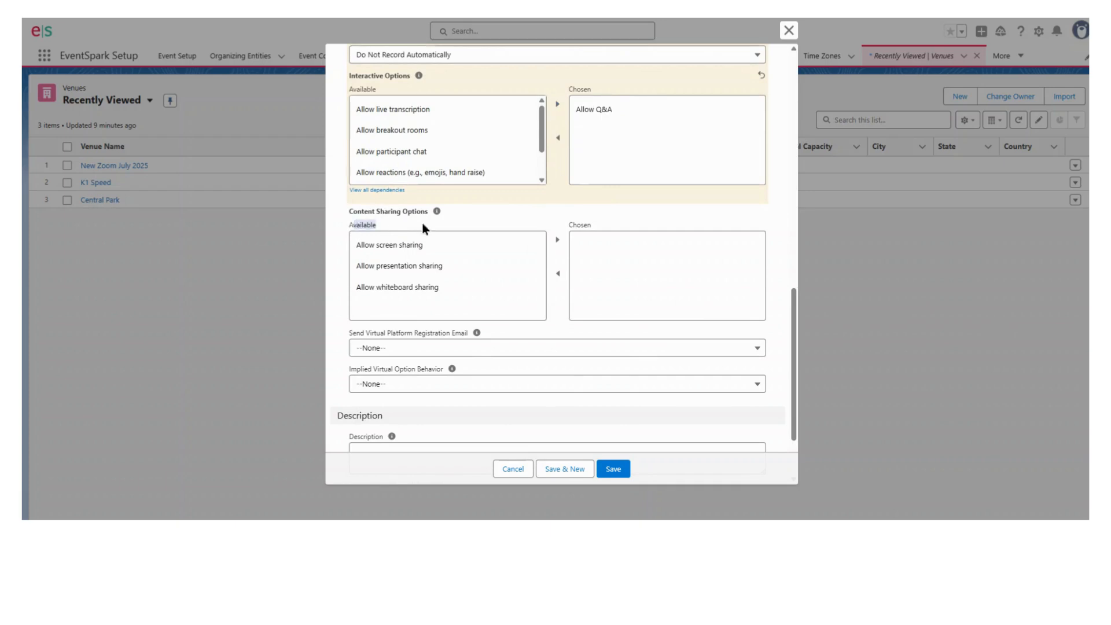
scroll(522, 317, down, 2)
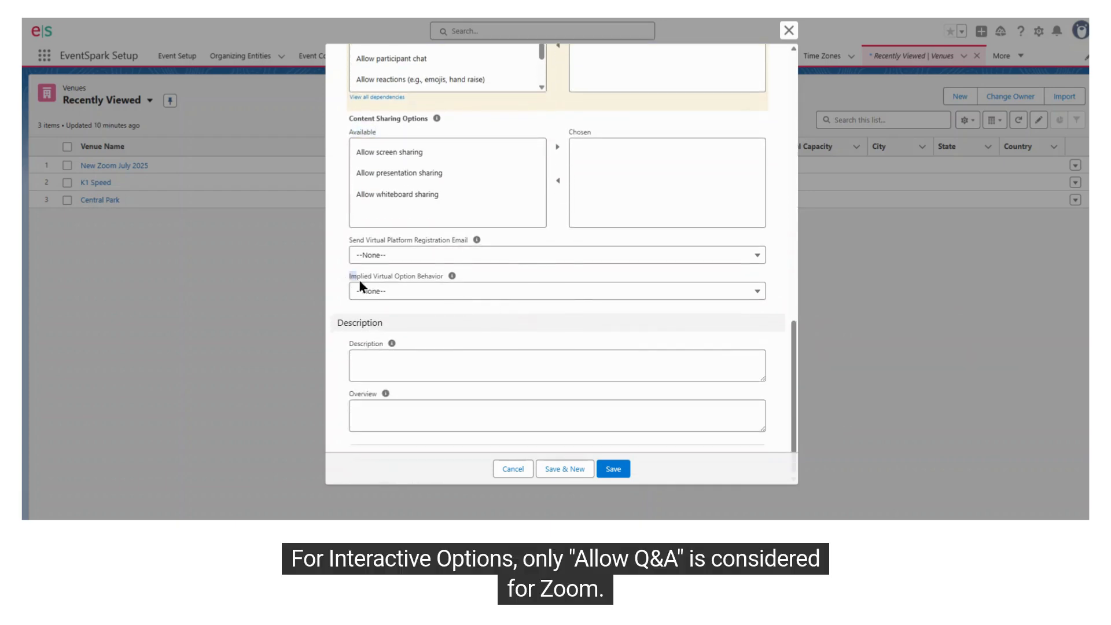
drag(351, 279, 437, 277)
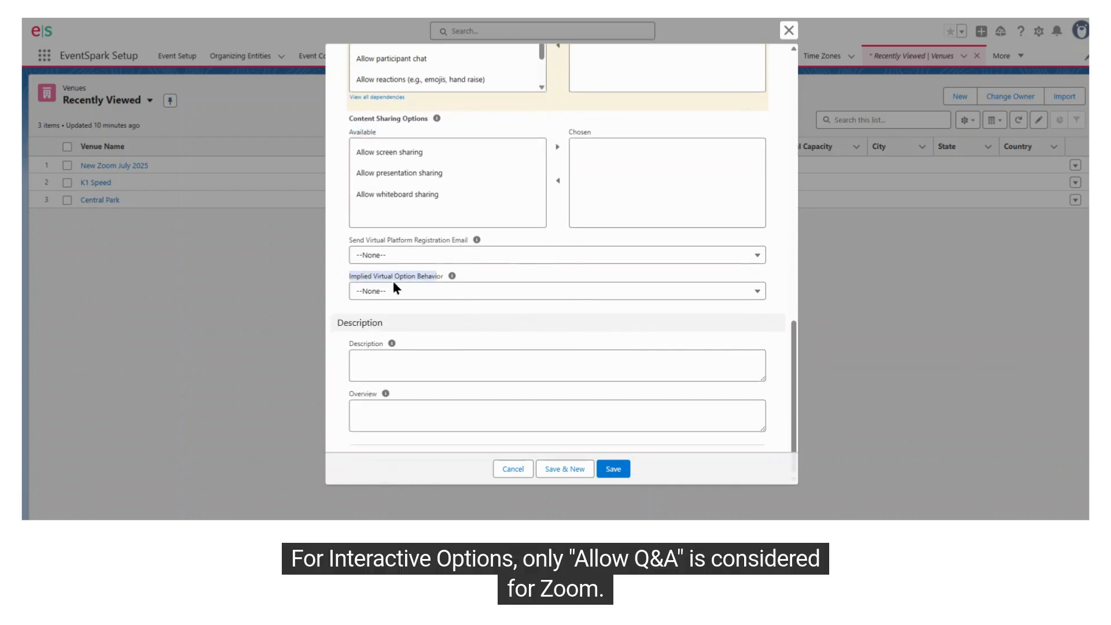
click(612, 470)
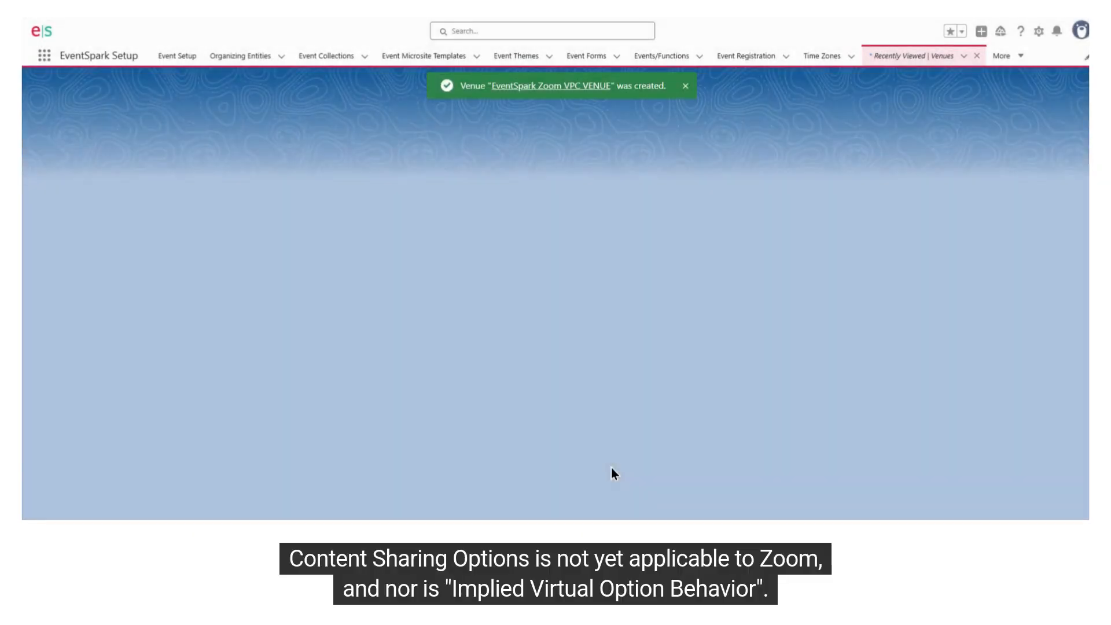